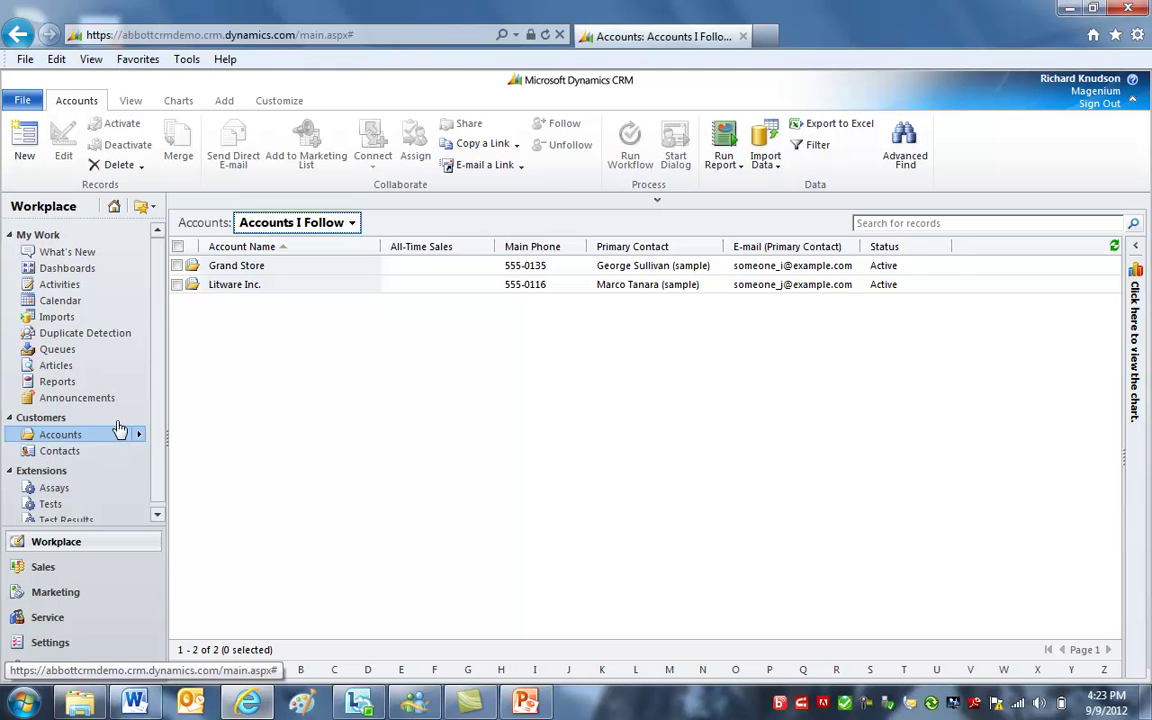
Step: Open the Litware All-Time Sales goal from the Sales area's goals list
{"action": "left_click", "coordinate": [70, 572]}
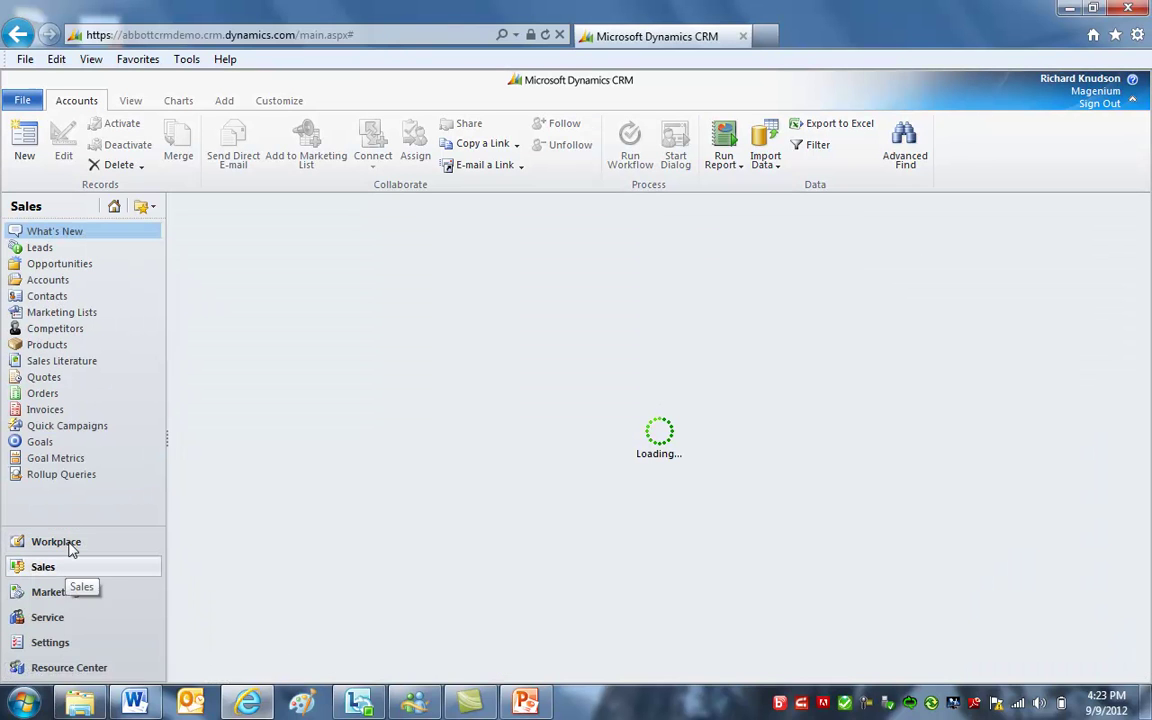
{"action": "left_click", "coordinate": [50, 441]}
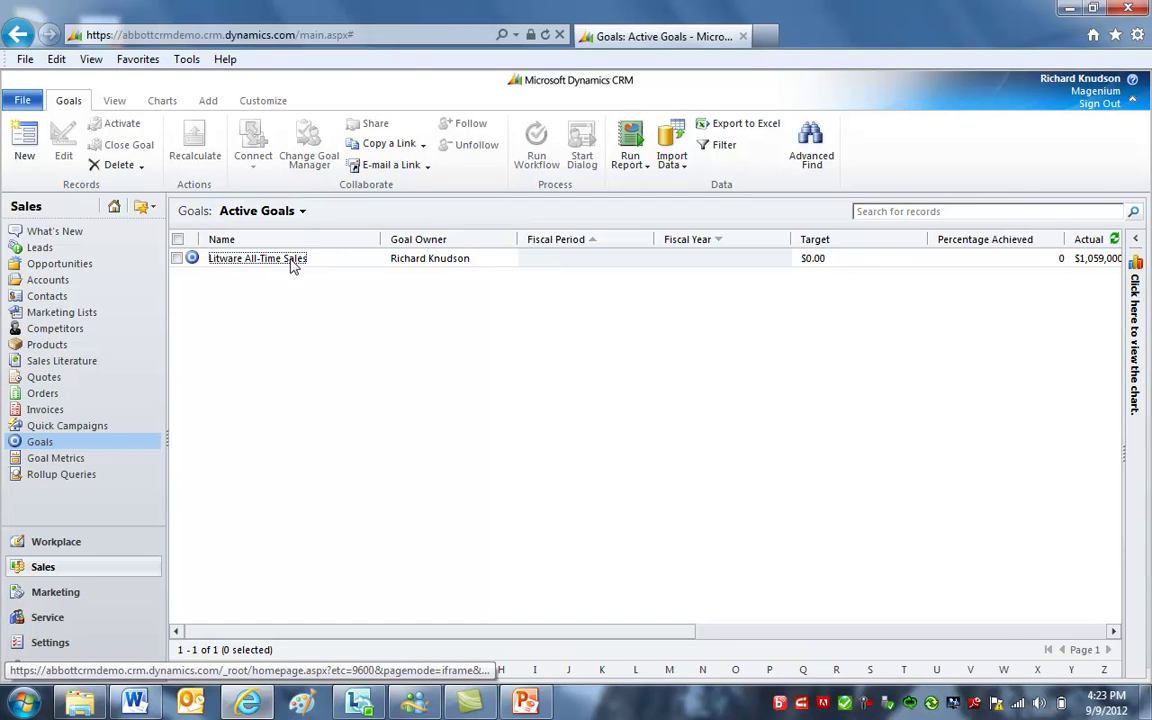
{"action": "left_click", "coordinate": [258, 258]}
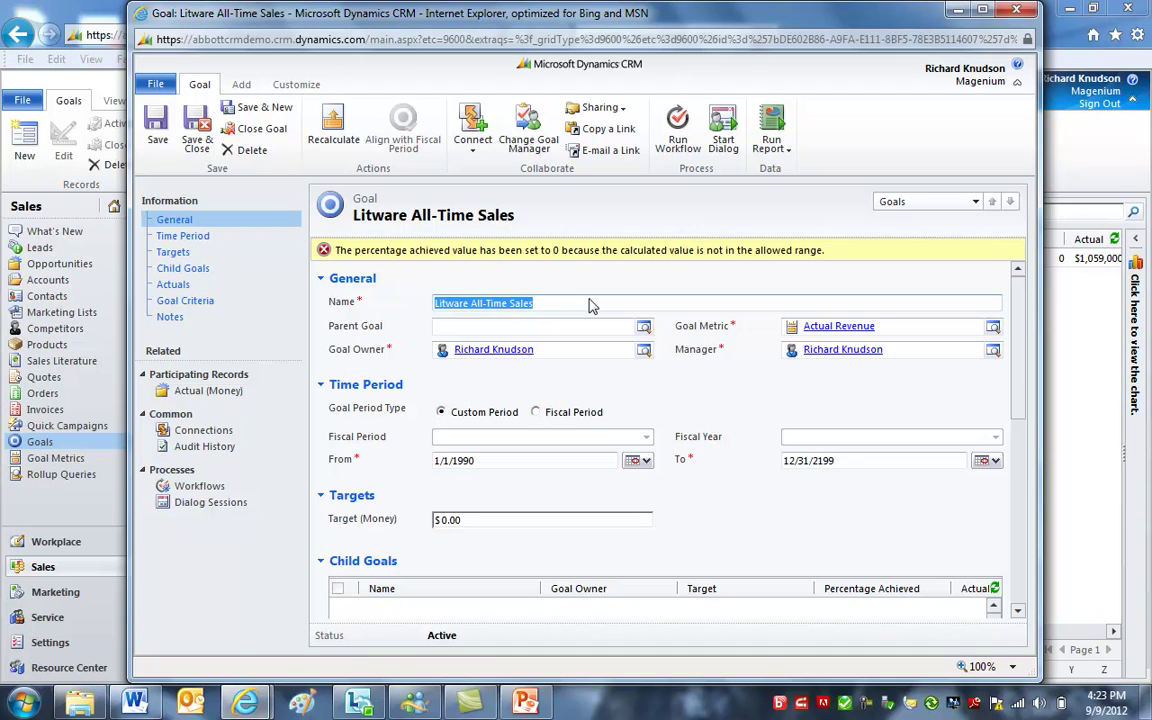
Step: Examine the goal's Actual Revenue metric and the source, state and date settings of its actualmoney rollup field
{"action": "left_click", "coordinate": [849, 331]}
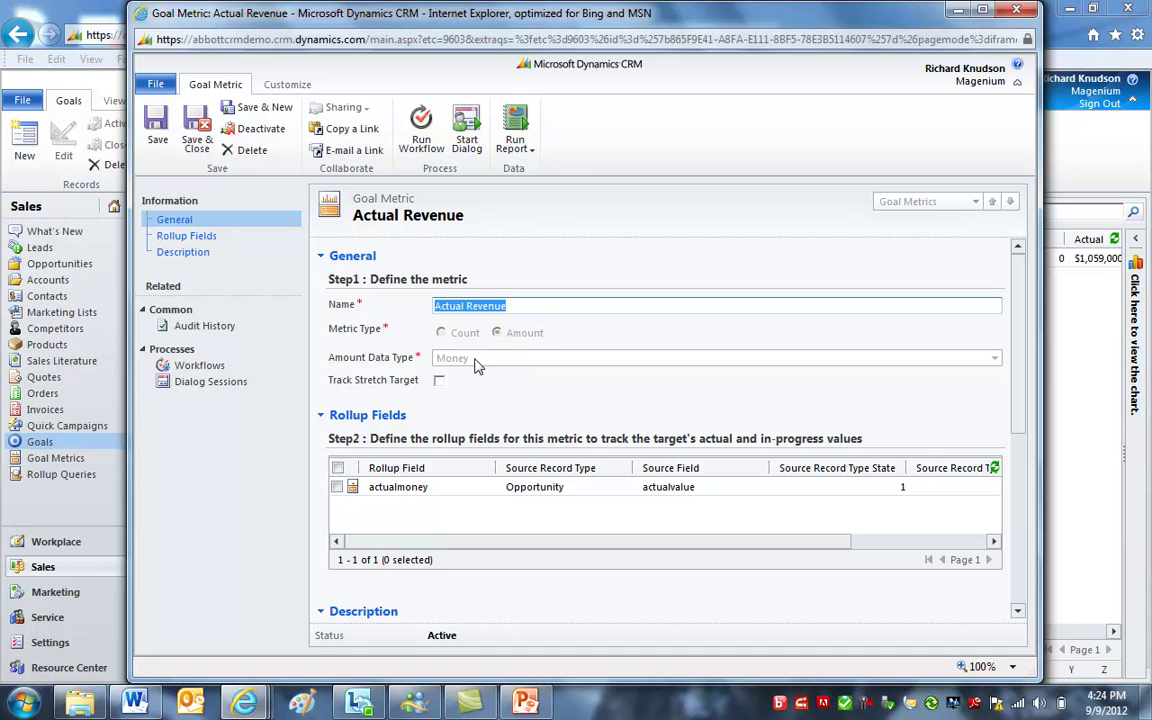
{"action": "scroll", "coordinate": [512, 406], "scroll_direction": "down", "scroll_amount": 1}
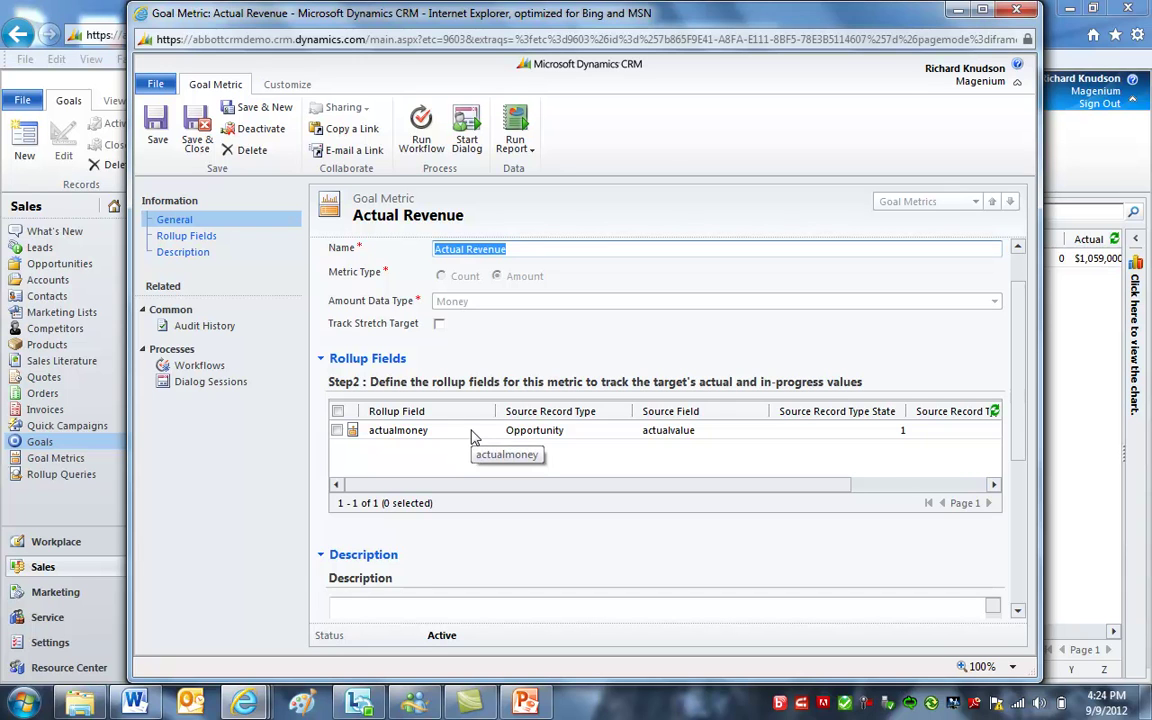
{"action": "left_click", "coordinate": [473, 431]}
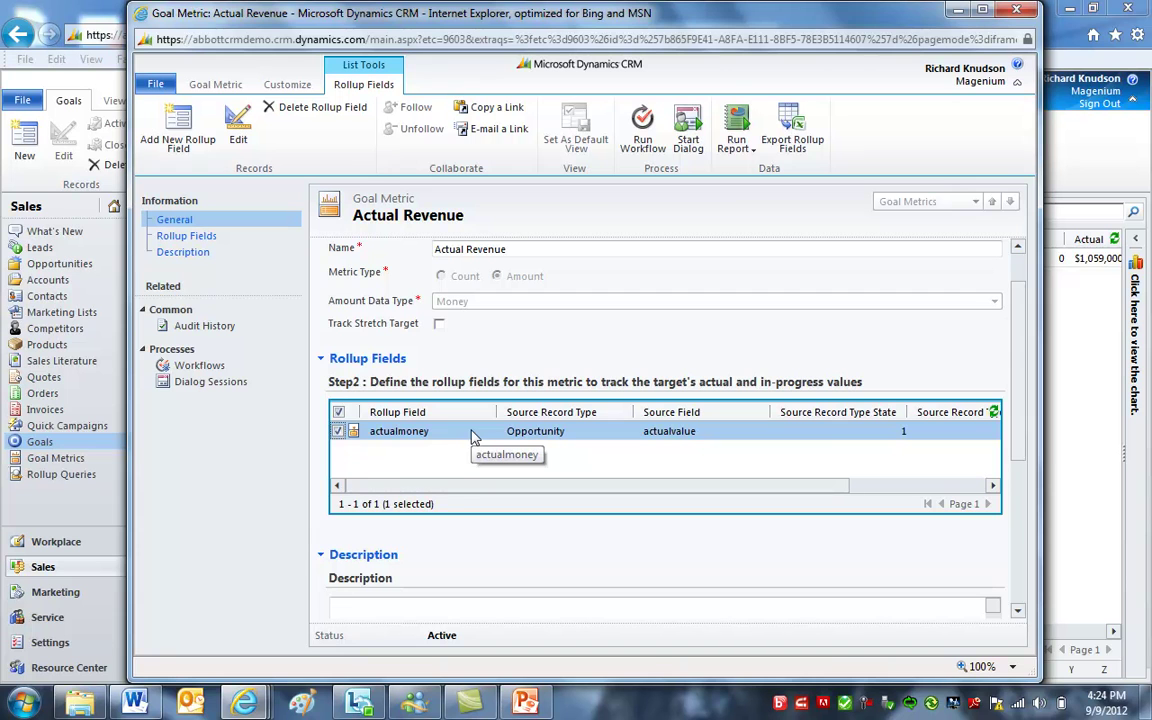
{"action": "double_click", "coordinate": [413, 434]}
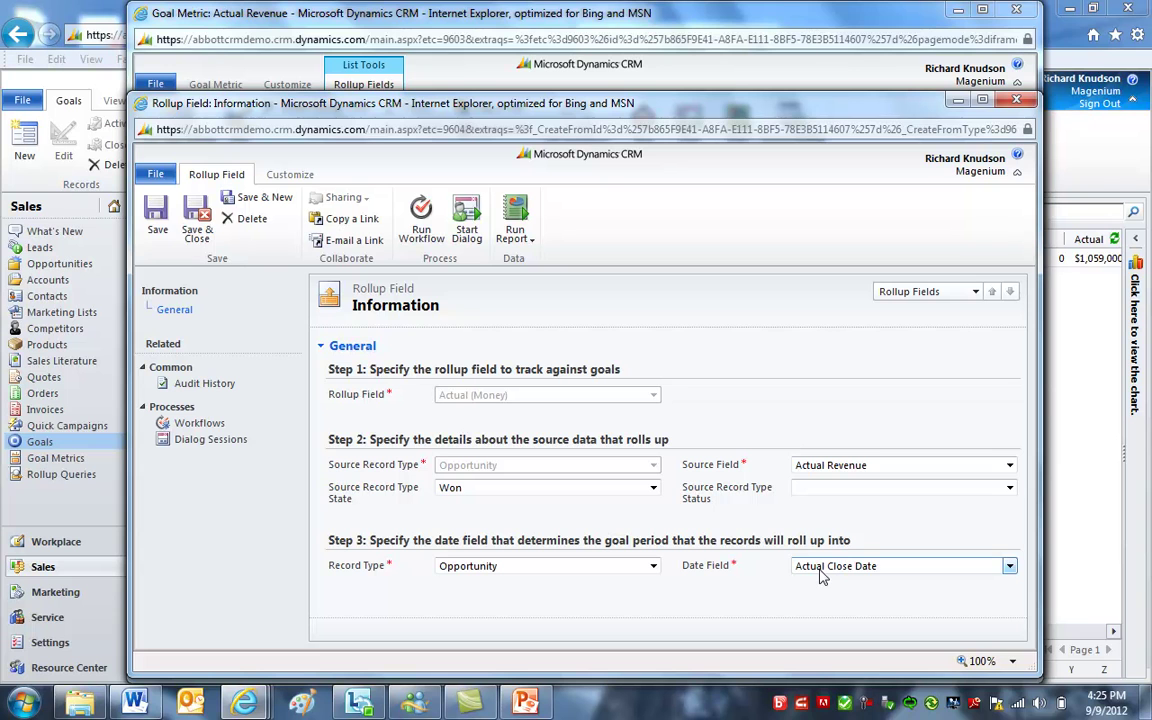
{"action": "left_click", "coordinate": [1016, 102]}
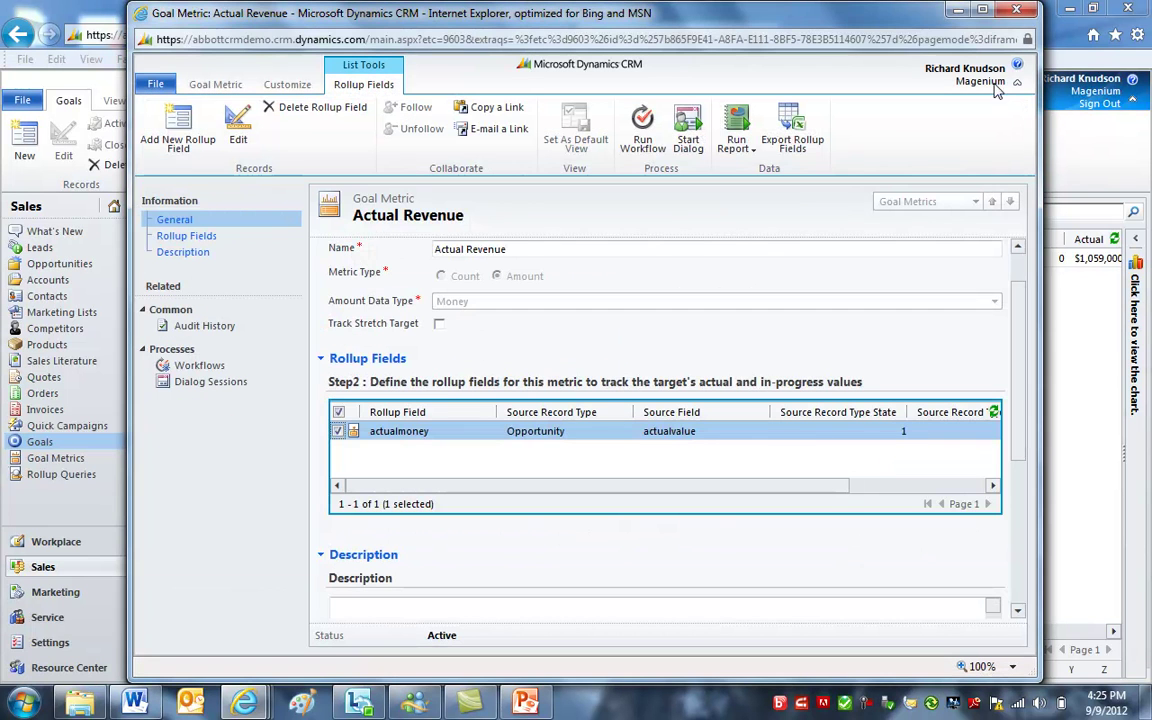
{"action": "left_click", "coordinate": [1016, 11]}
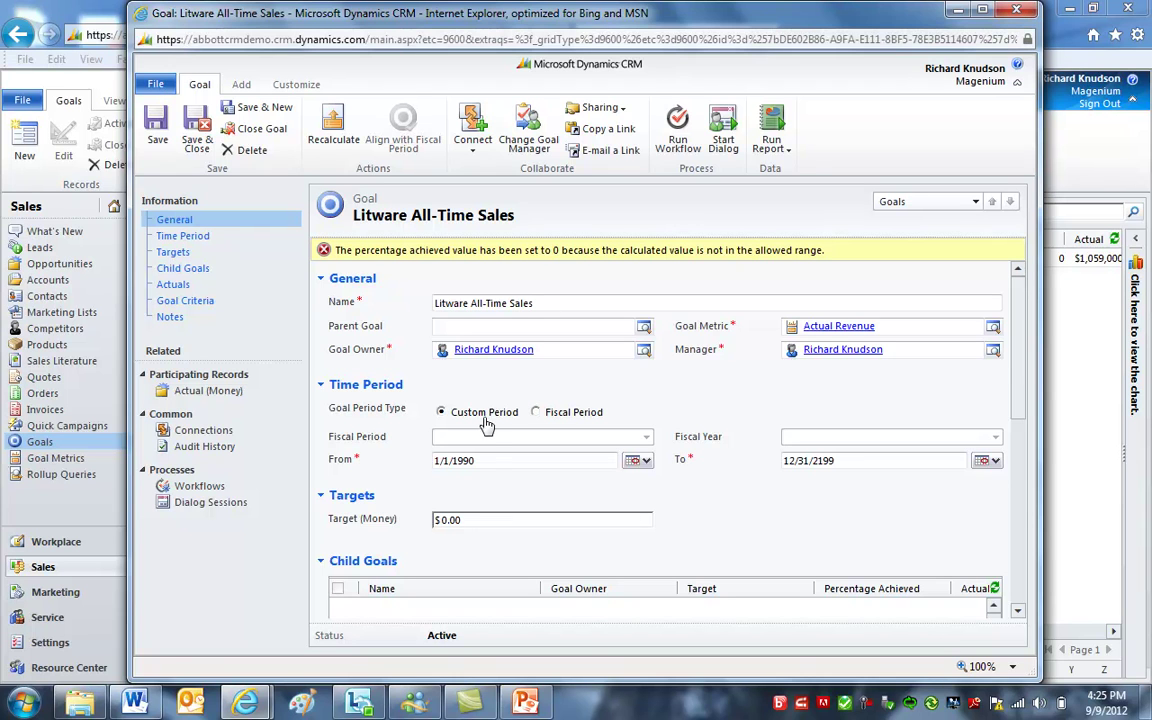
Step: Review the Litware goal's time period, money target, record set for rollup and rollup query
{"action": "left_click", "coordinate": [493, 460]}
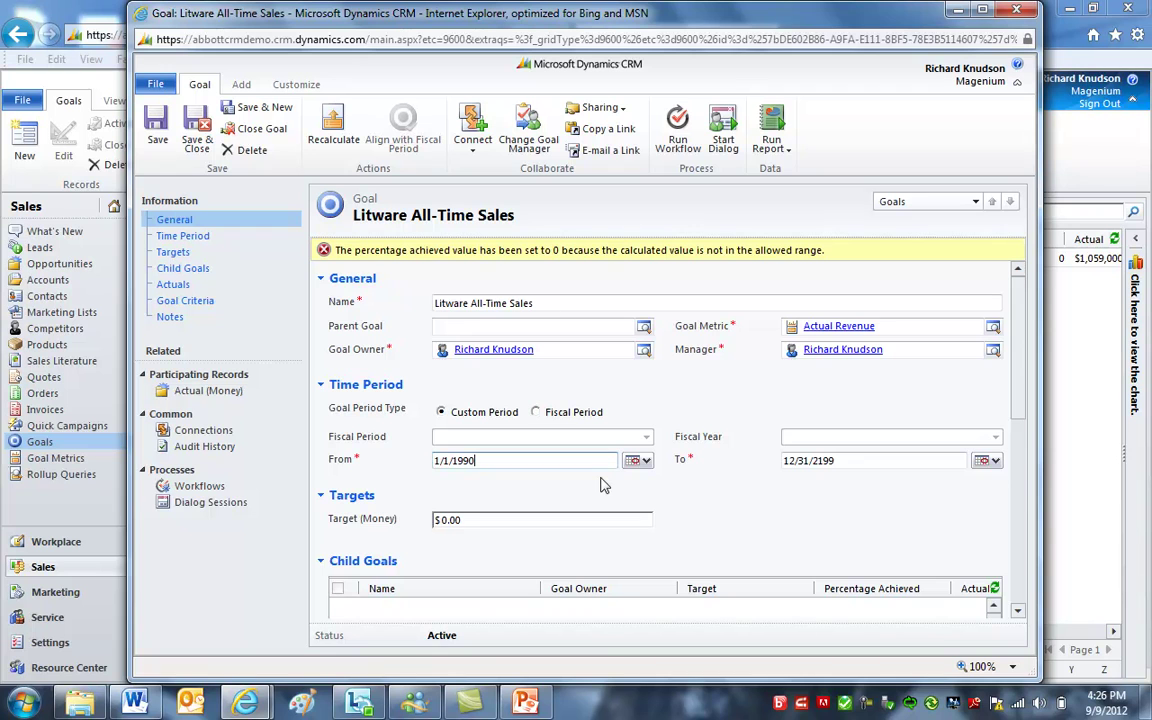
{"action": "left_click", "coordinate": [536, 524]}
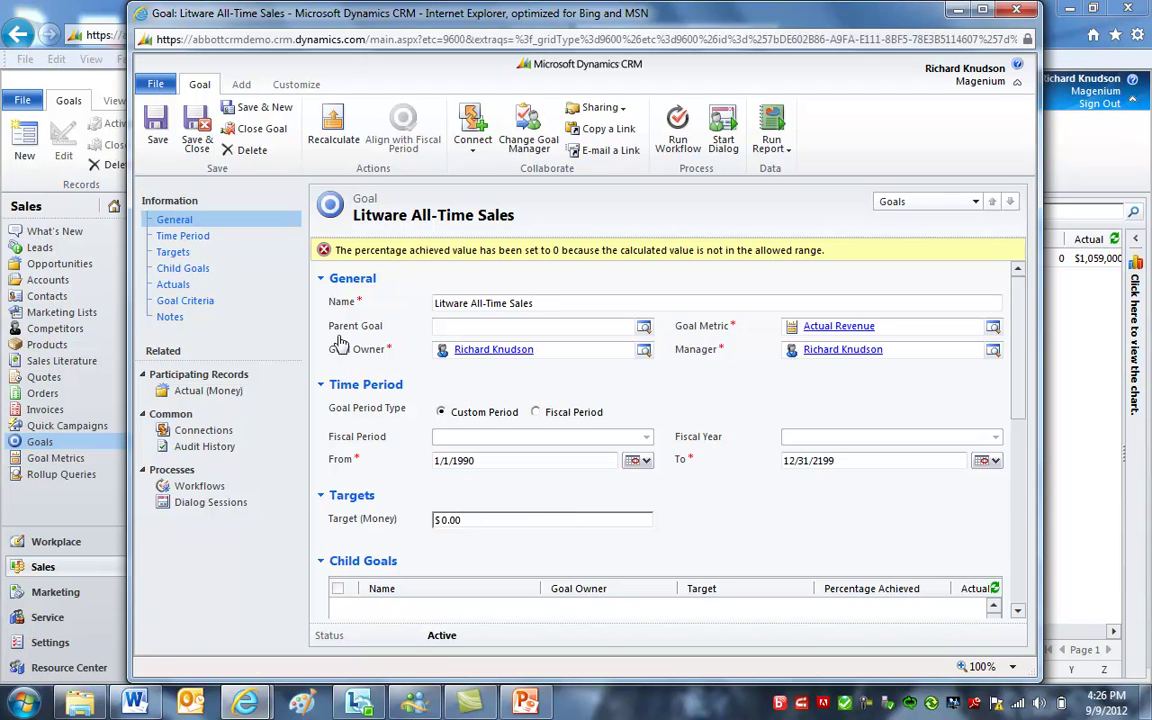
{"action": "left_click", "coordinate": [214, 309]}
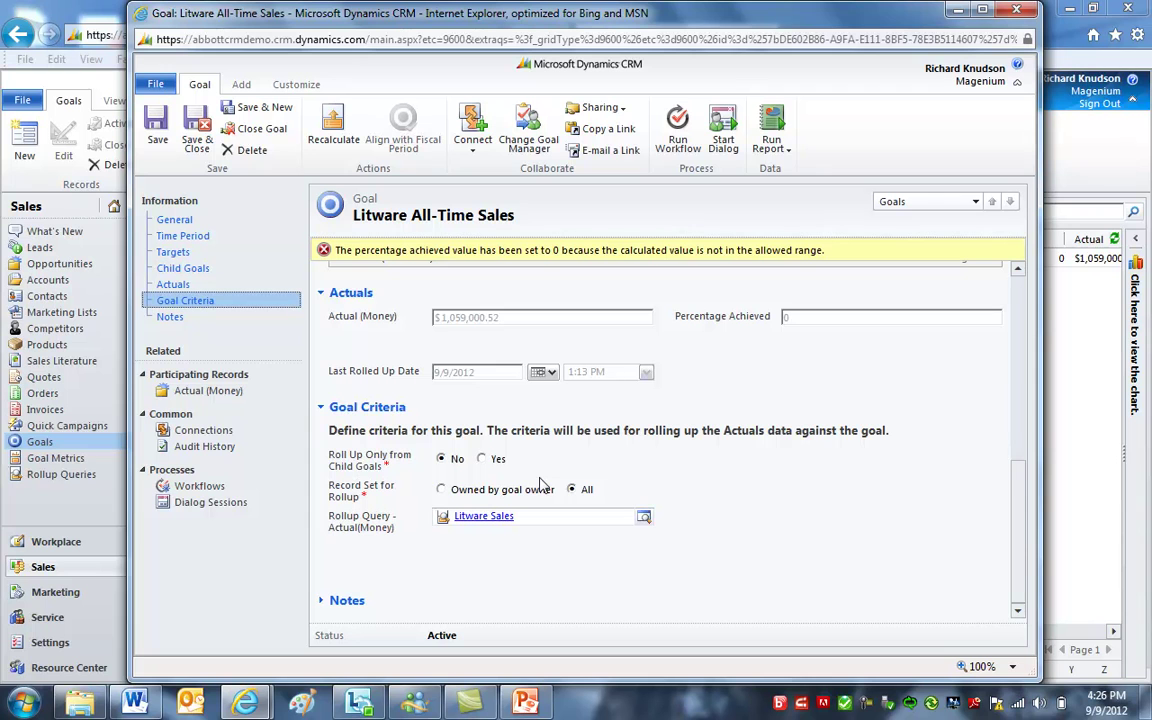
{"action": "left_click", "coordinate": [442, 490]}
{"action": "left_click", "coordinate": [572, 490]}
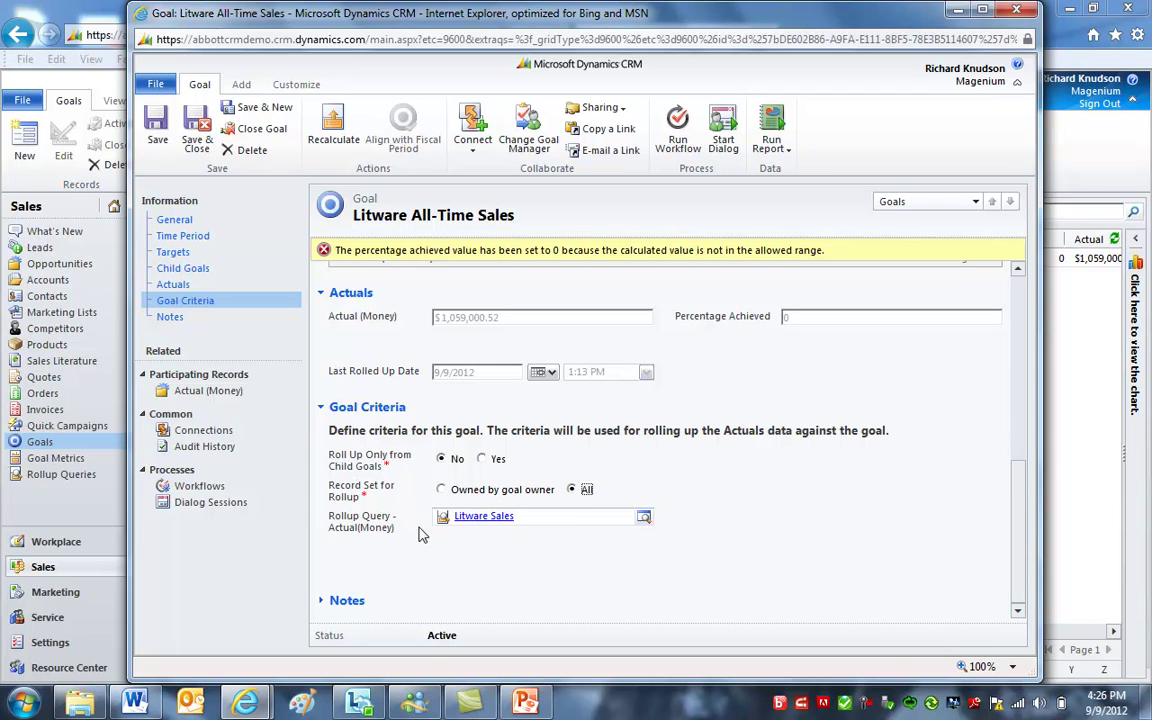
{"action": "left_click", "coordinate": [541, 524]}
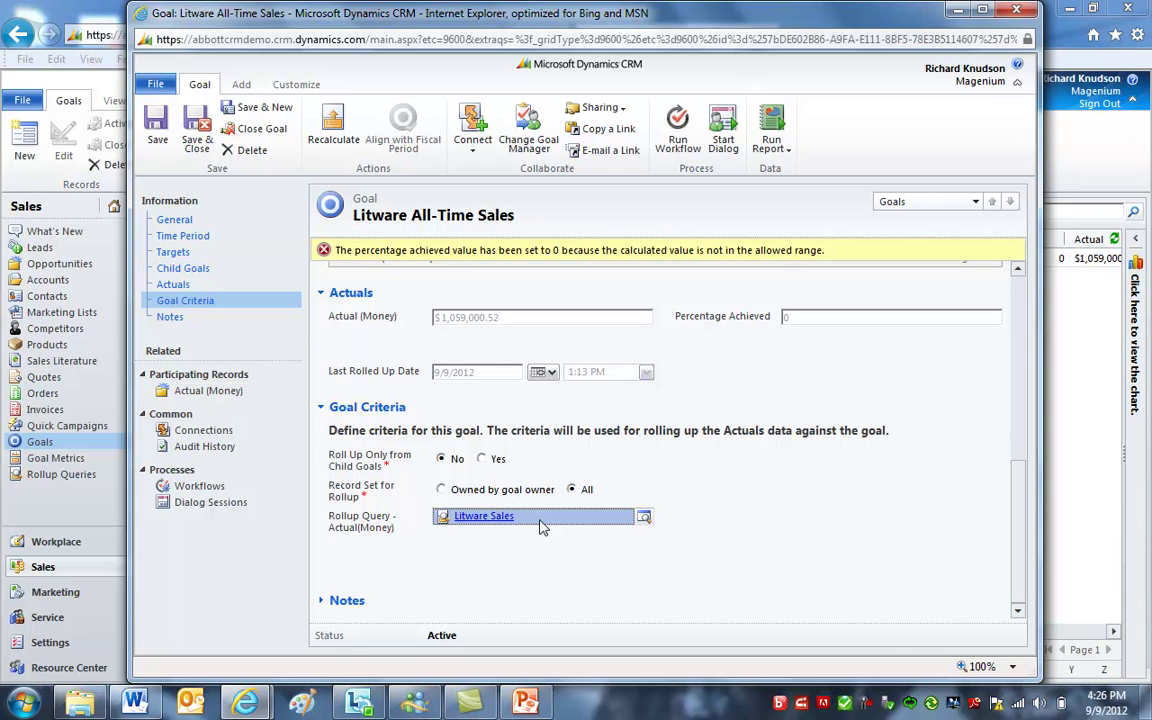
Step: Start a new goal named "Grand Store All-time Sales", fill in the goal owner and choose Actual Revenue as the goal metric
{"action": "left_click", "coordinate": [277, 107]}
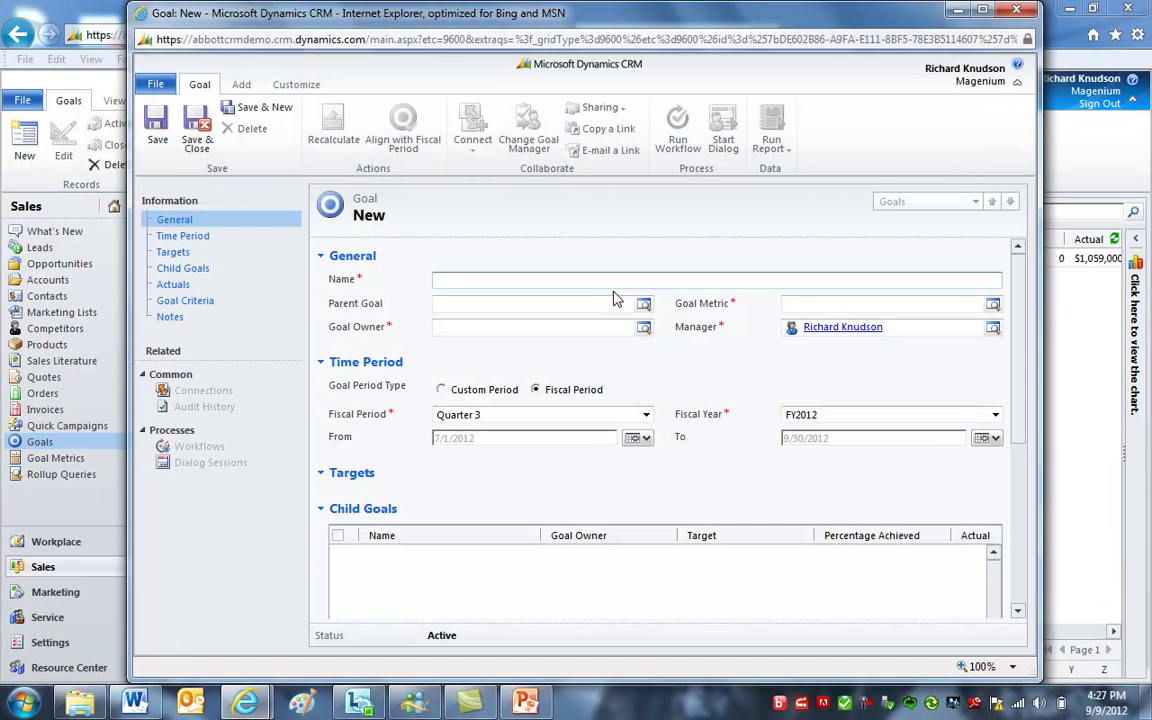
{"action": "type", "text": "and Store All-time Sales"}
{"action": "key", "text": "Tab"}
{"action": "key", "text": "Tab"}
{"action": "type", "text": "richard"}
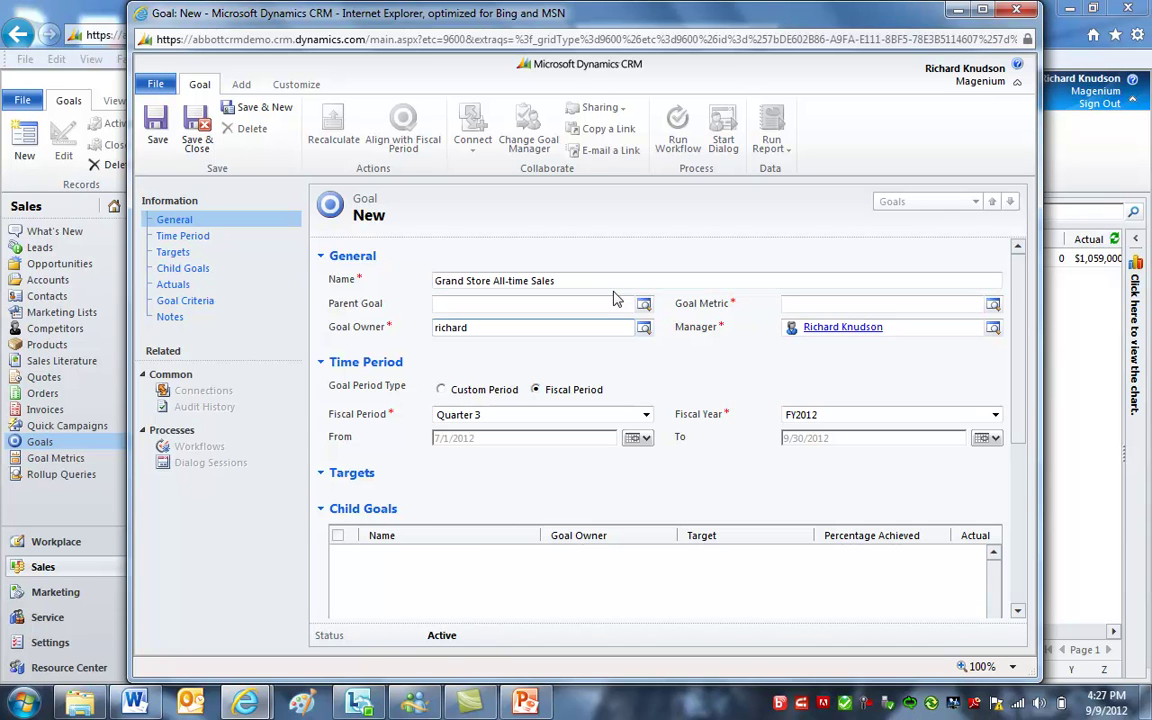
{"action": "key", "text": "Tab"}
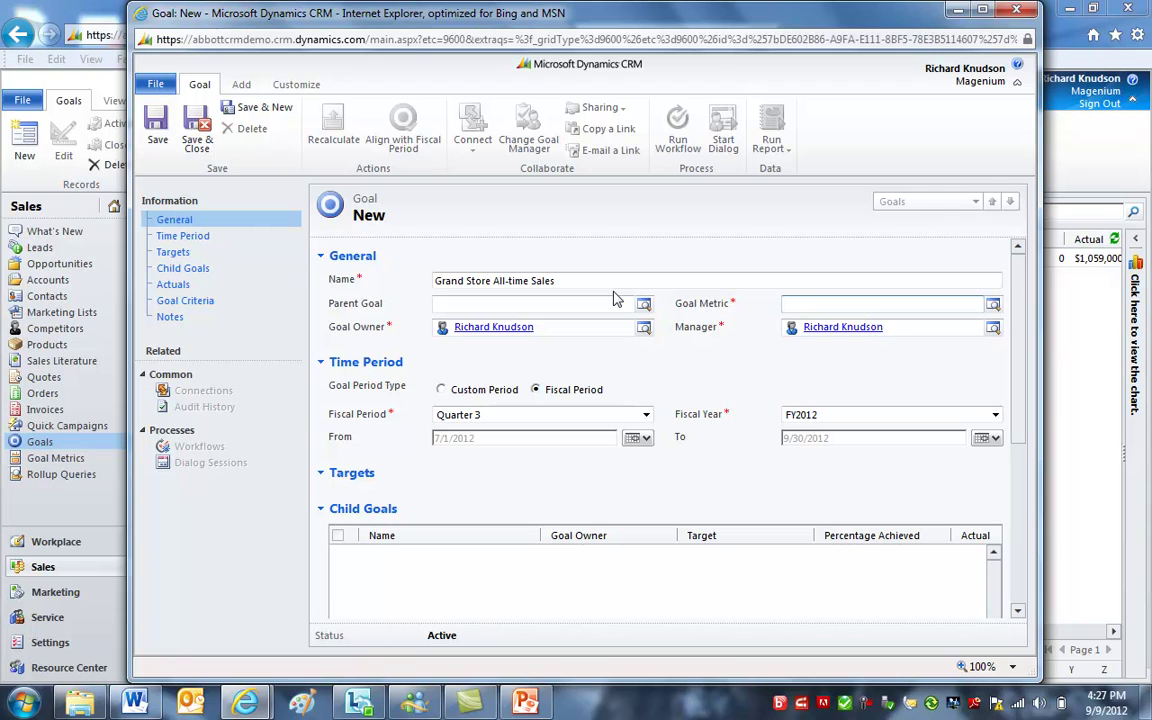
{"action": "left_click", "coordinate": [993, 307]}
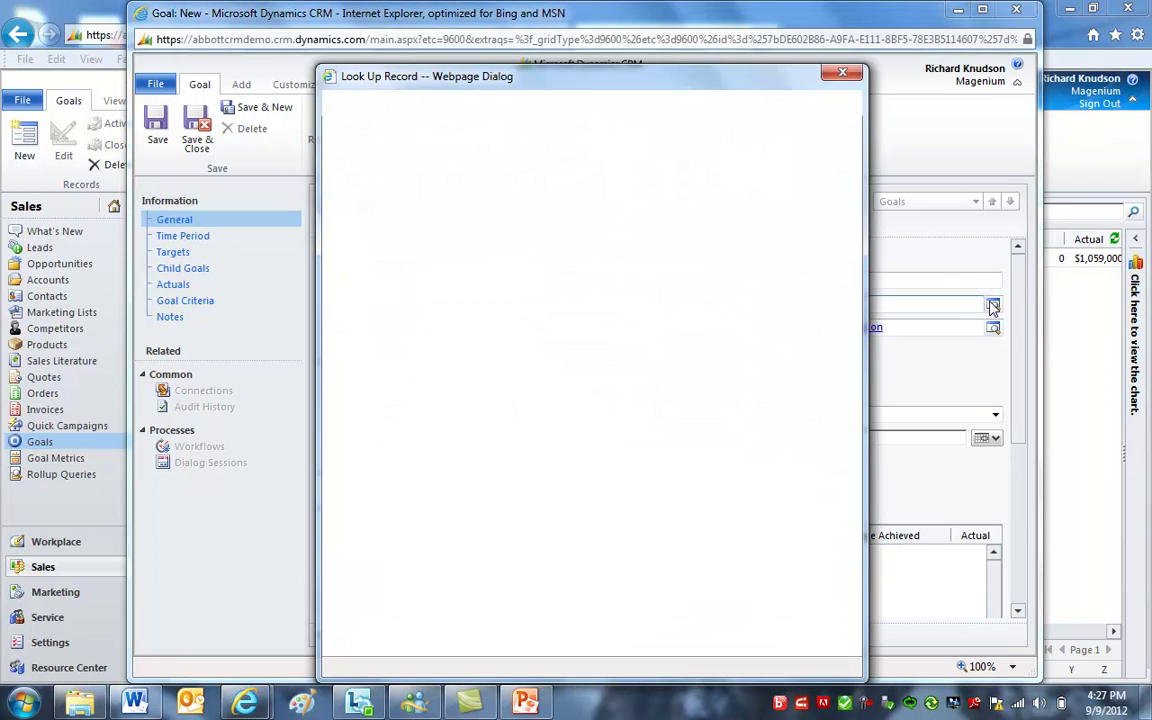
{"action": "double_click", "coordinate": [688, 380]}
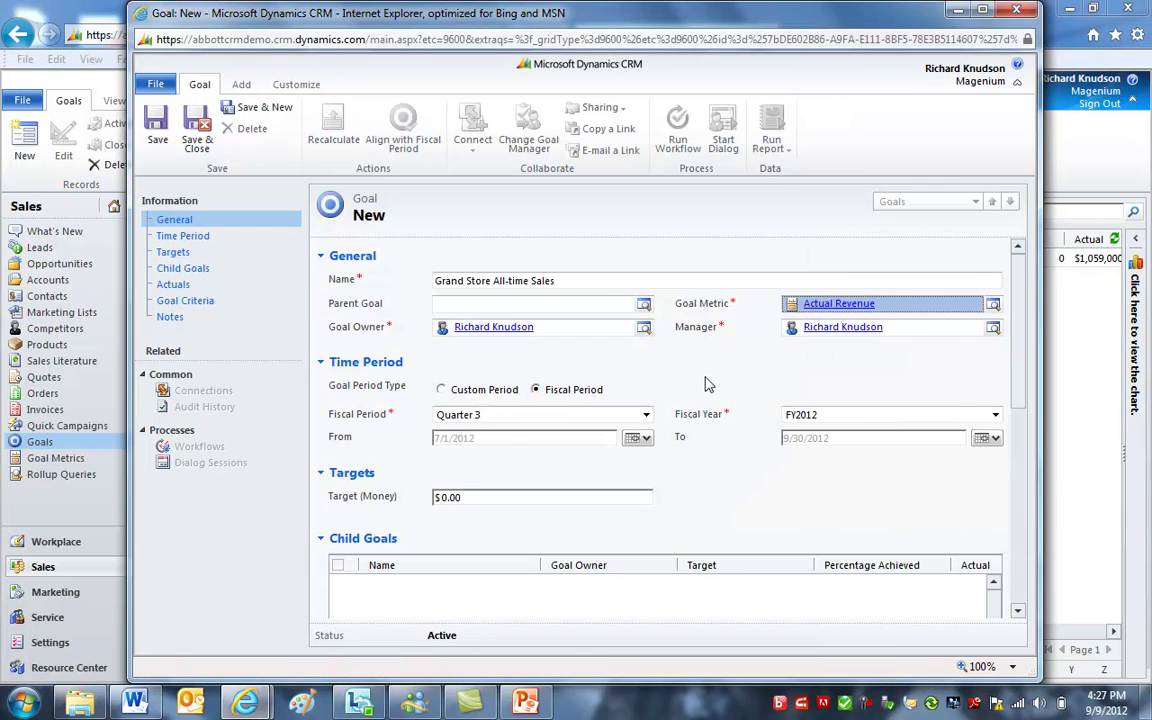
Step: Give the goal a custom period from 1/1/1990 to 12/31/2199 and save it
{"action": "left_click", "coordinate": [441, 389]}
{"action": "left_click", "coordinate": [497, 438]}
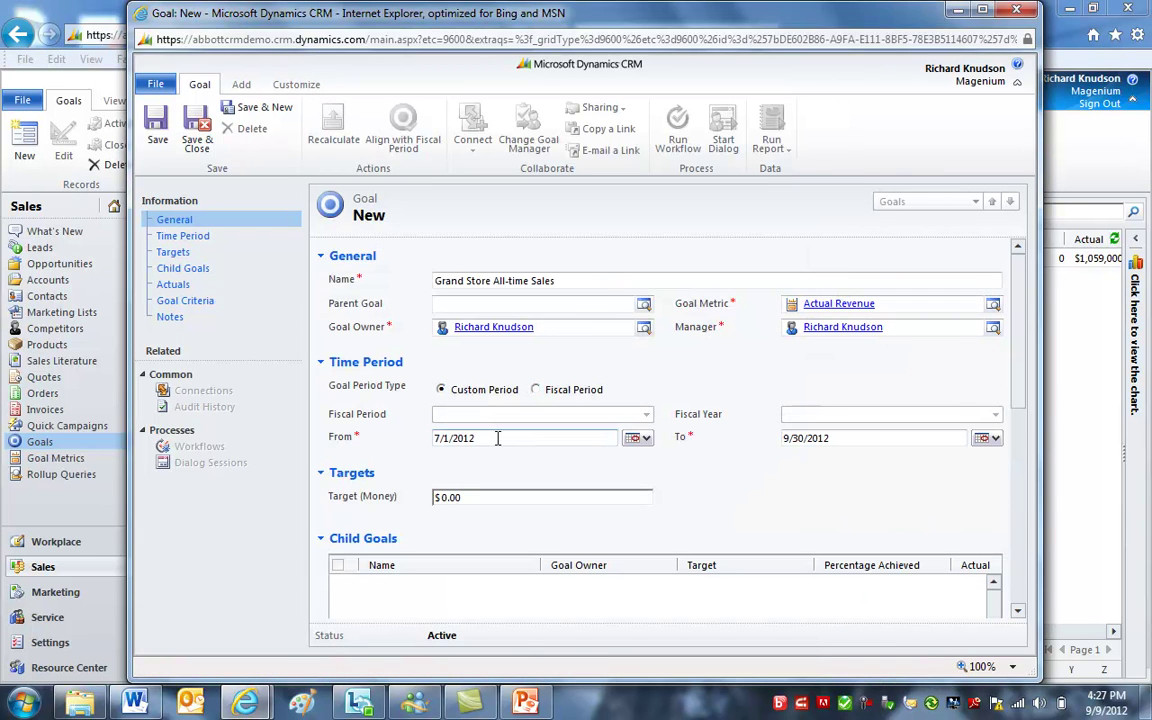
{"action": "key", "text": "BackSpace"}
{"action": "key", "text": "BackSpace"}
{"action": "key", "text": "BackSpace"}
{"action": "key", "text": "BackSpace"}
{"action": "key", "text": "BackSpace"}
{"action": "key", "text": "BackSpace"}
{"action": "key", "text": "BackSpace"}
{"action": "key", "text": "BackSpace"}
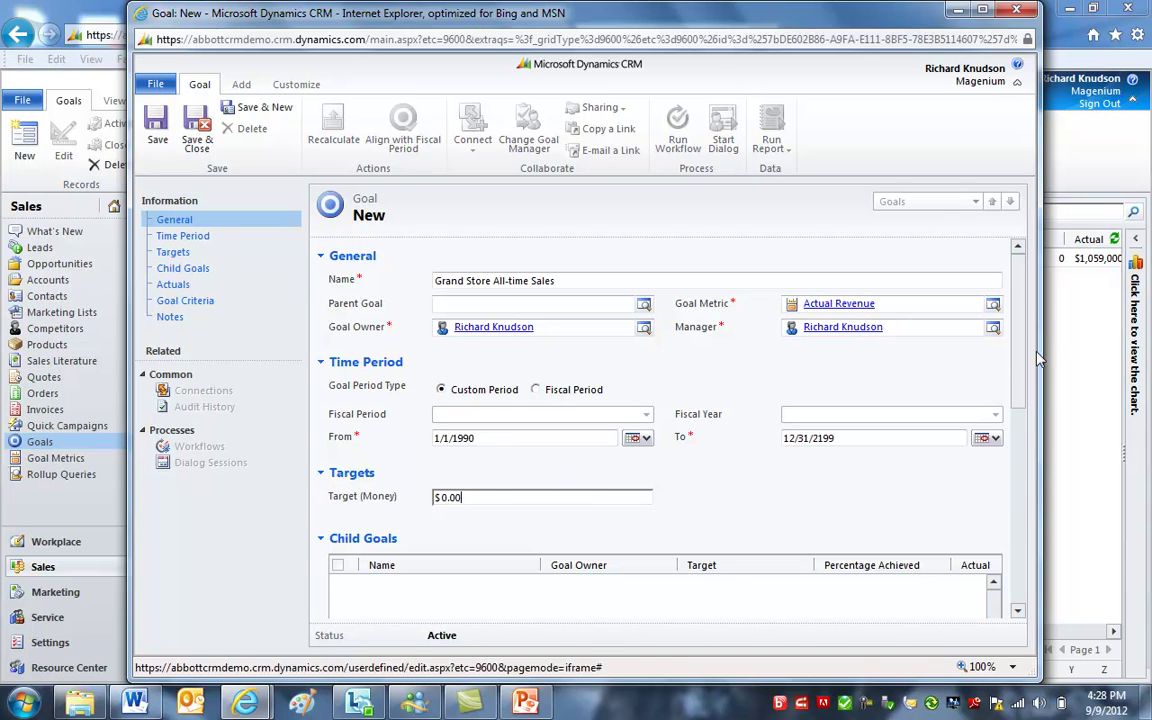
{"action": "left_click", "coordinate": [156, 126]}
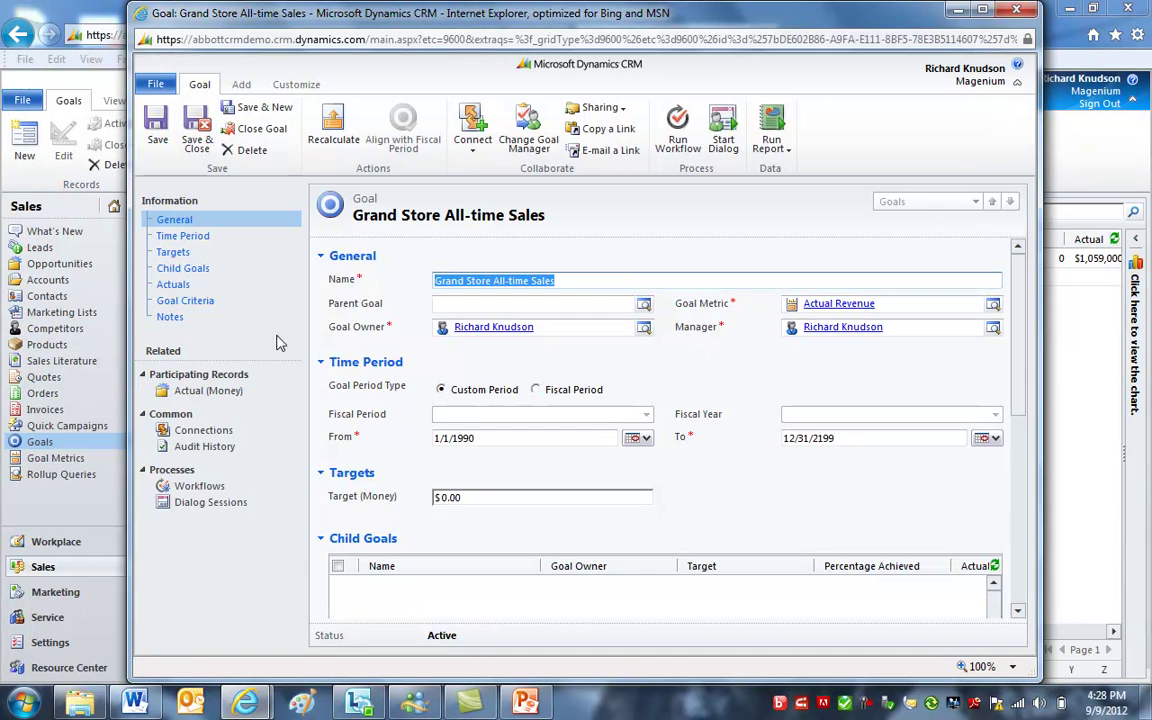
Step: Set the record set for rollup to All in the Grand Store goal's criteria
{"action": "left_click", "coordinate": [195, 301]}
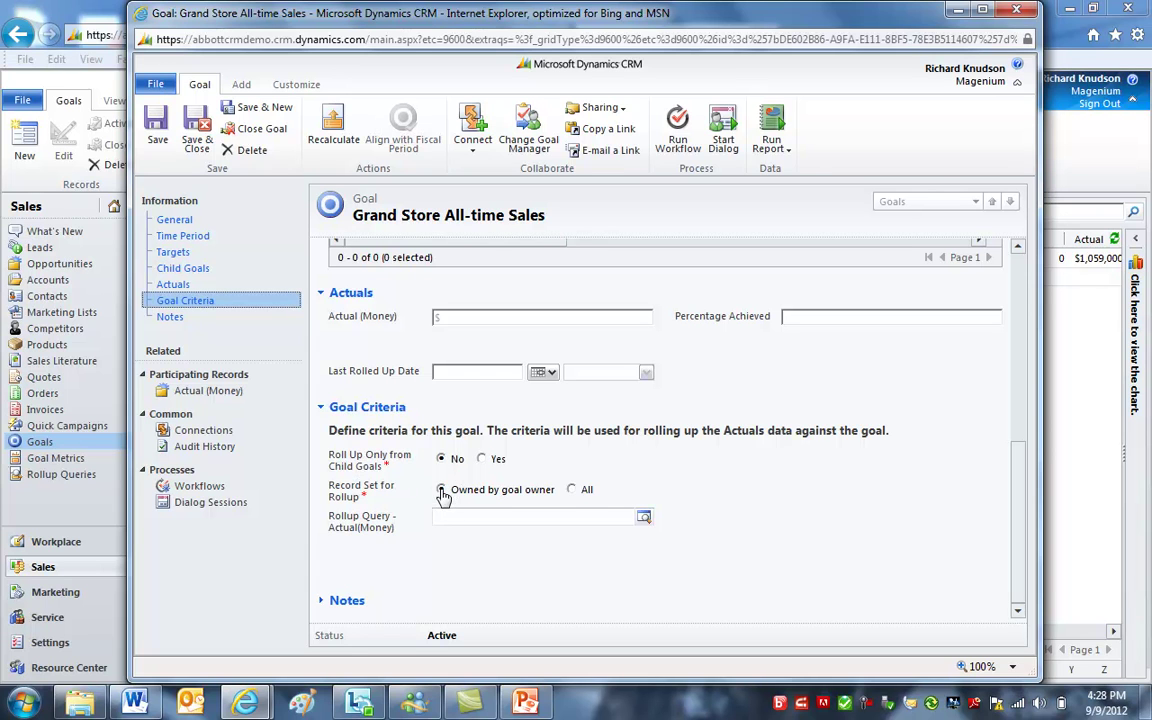
{"action": "left_click", "coordinate": [578, 490]}
{"action": "left_click", "coordinate": [580, 514]}
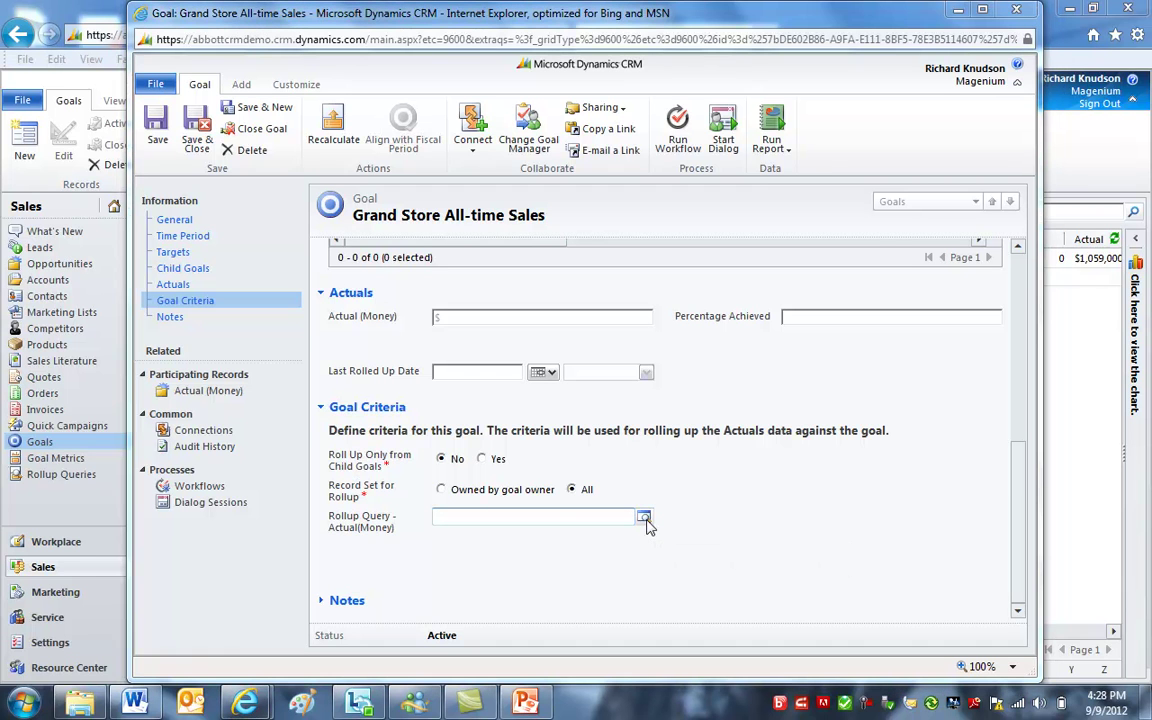
Step: Start a new rollup query for the goal's Actual (Money), with entity type Opportunity and the name "Grand Store Sales"
{"action": "left_click", "coordinate": [644, 518]}
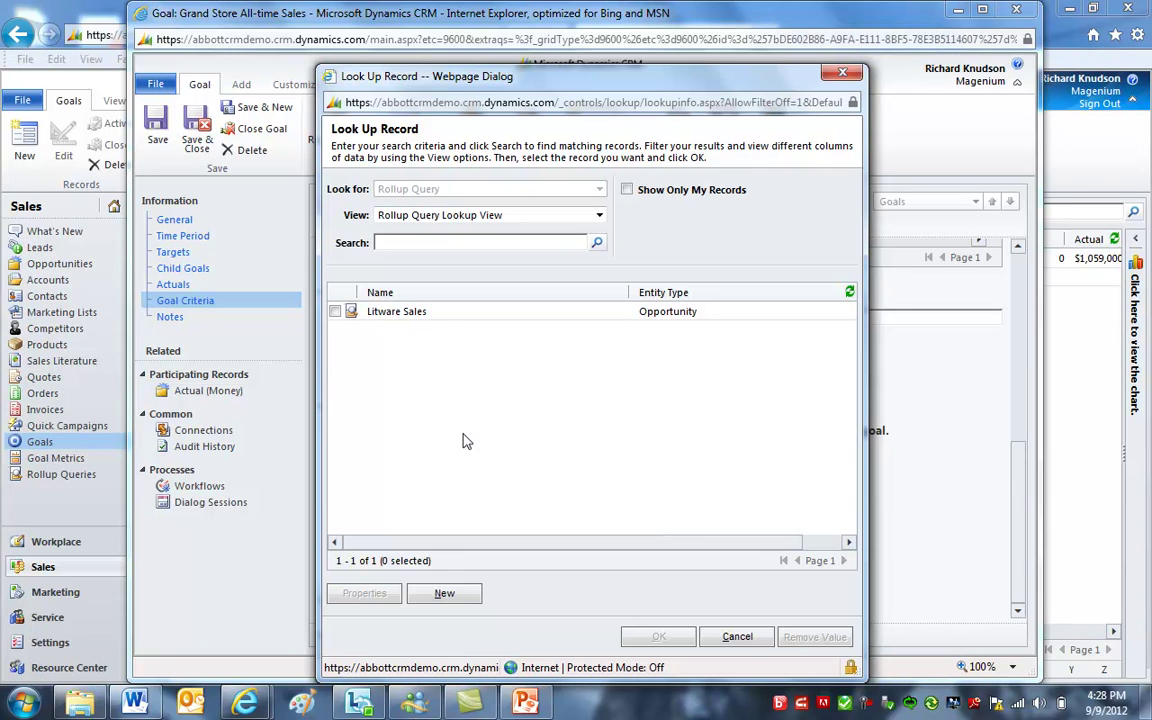
{"action": "left_click", "coordinate": [453, 602]}
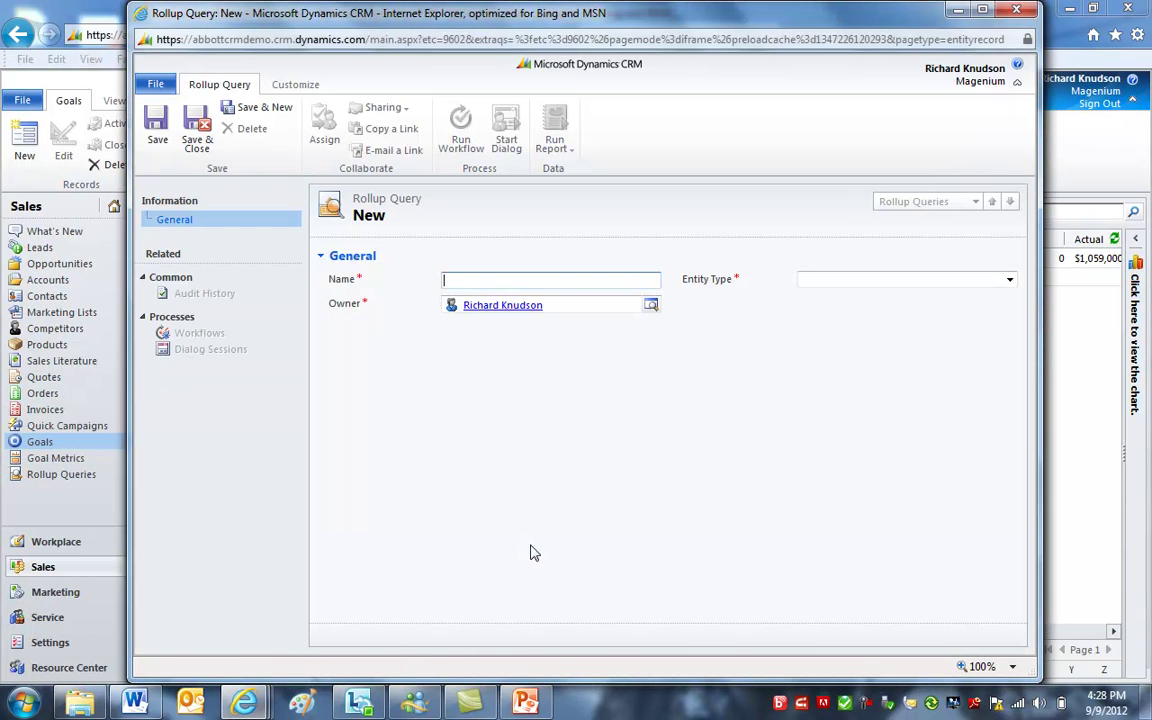
{"action": "left_click", "coordinate": [837, 282]}
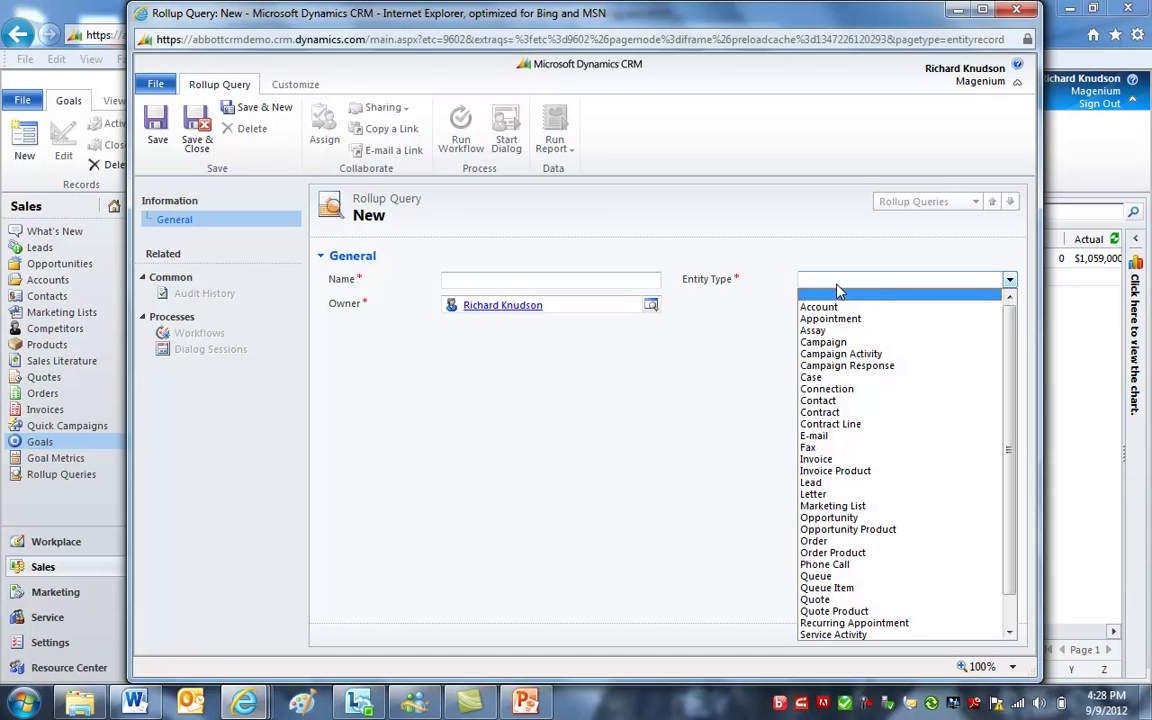
{"action": "key", "text": "o"}
{"action": "left_click", "coordinate": [838, 283]}
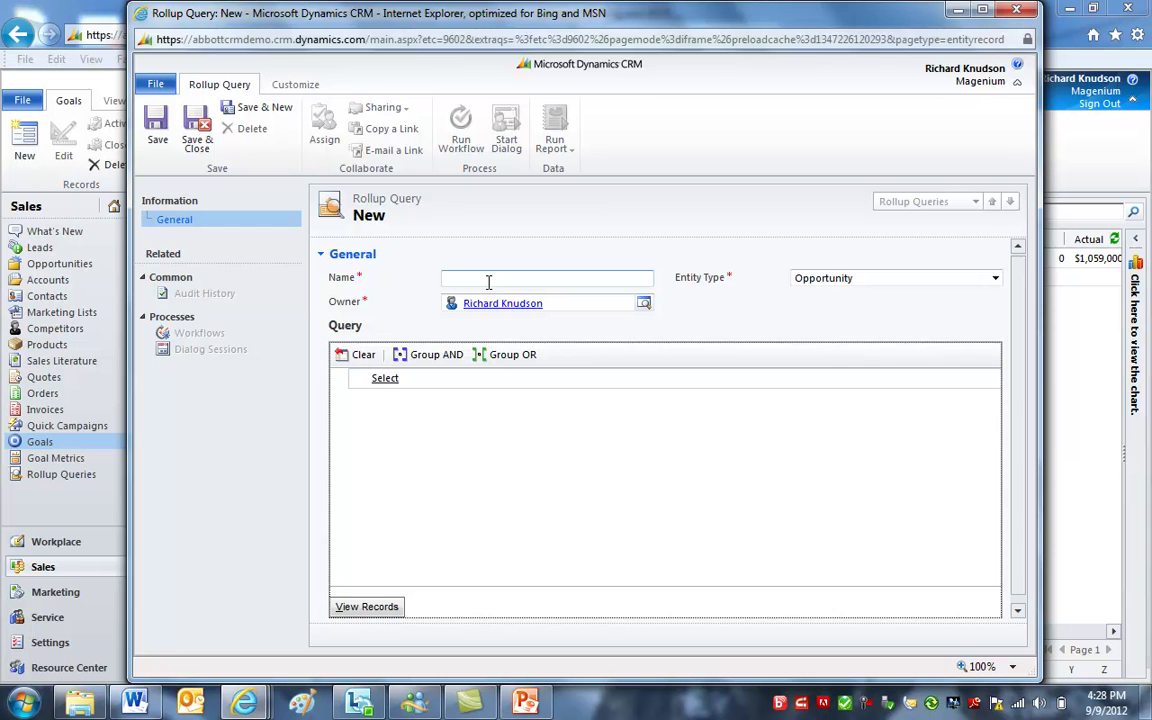
{"action": "left_click_drag", "start_coordinate": [510, 17], "coordinate": [548, 60]}
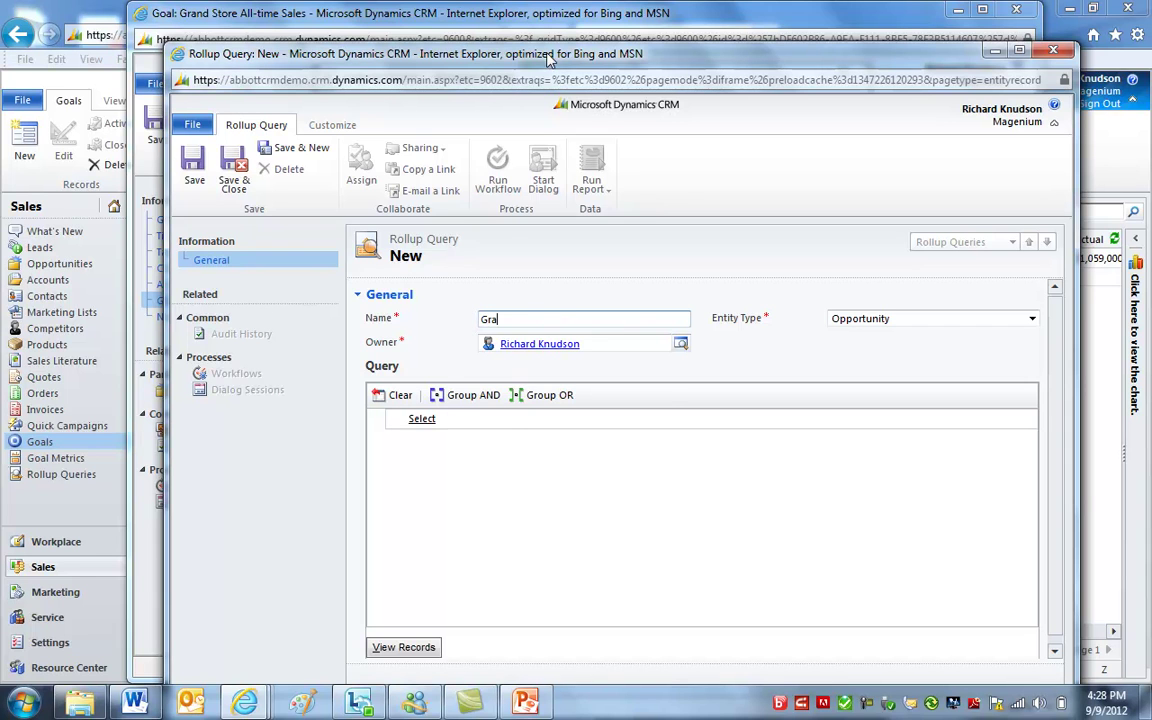
{"action": "type", "text": "nd Store Sales"}
Step: Add the query condition Potential Customer Equals Grand Store, looking up the account with "grand"
{"action": "left_click", "coordinate": [507, 418]}
{"action": "left_click", "coordinate": [507, 418]}
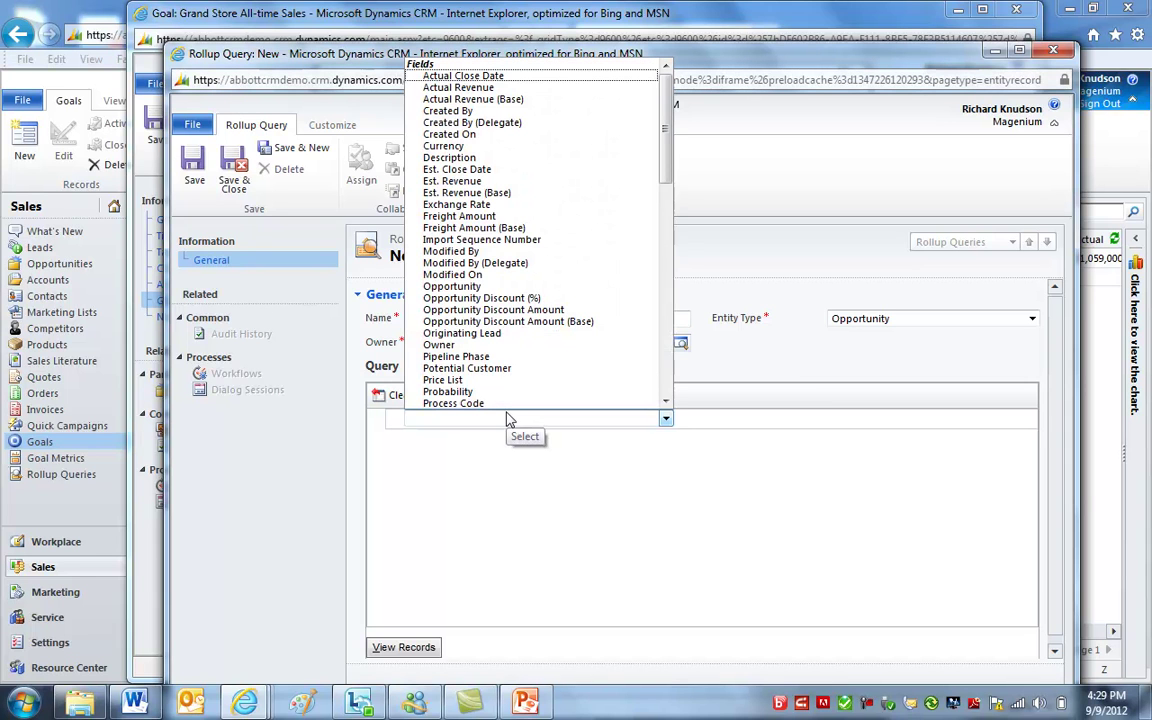
{"action": "left_click", "coordinate": [507, 374]}
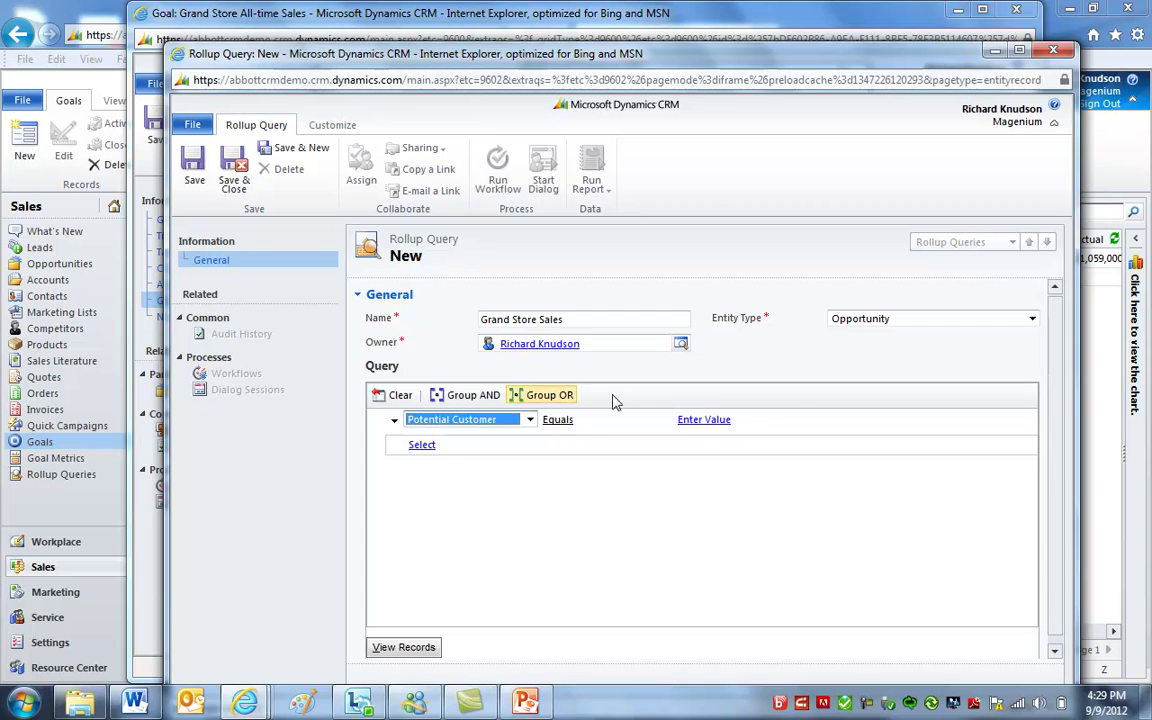
{"action": "left_click", "coordinate": [700, 419]}
{"action": "type", "text": "grand"}
{"action": "left_click", "coordinate": [797, 420]}
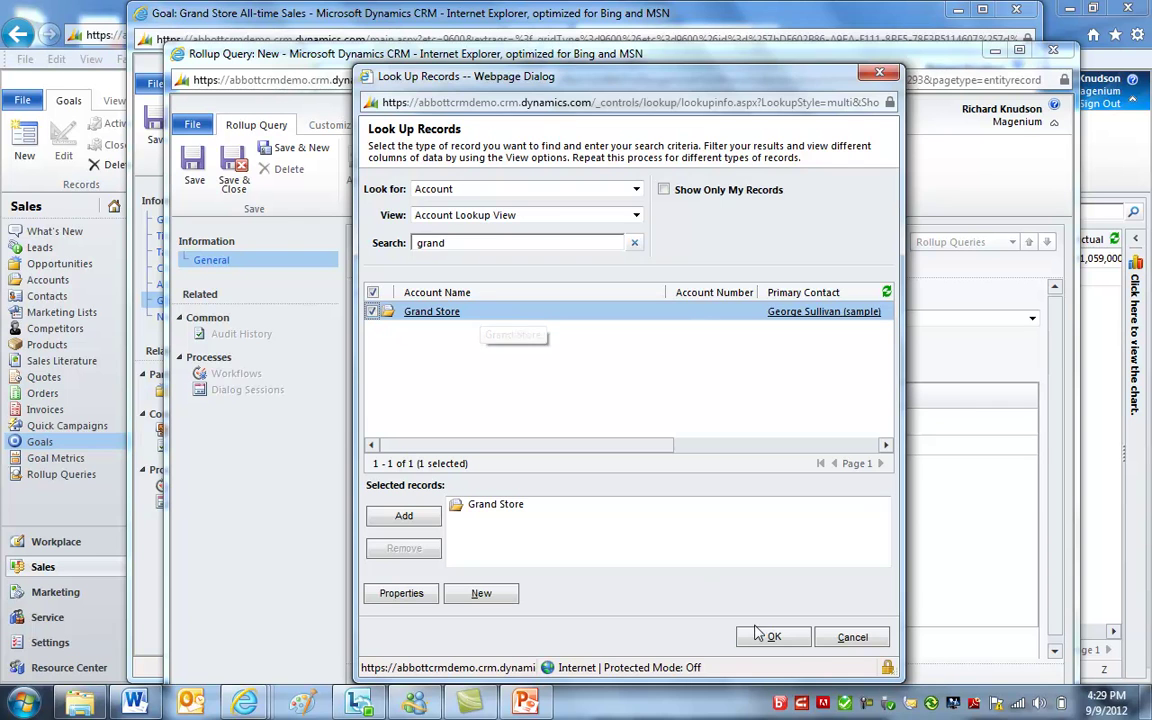
{"action": "left_click", "coordinate": [787, 642]}
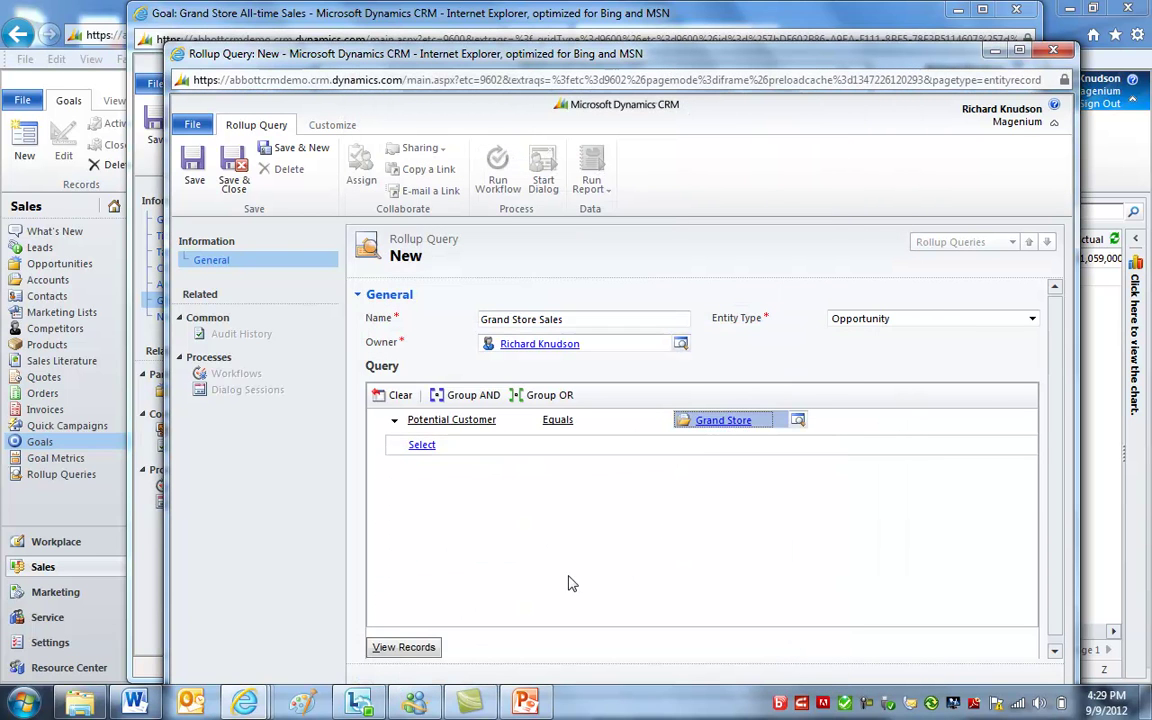
Step: Preview the opportunities matched by the Grand Store Sales query and return to its conditions
{"action": "left_click", "coordinate": [402, 649]}
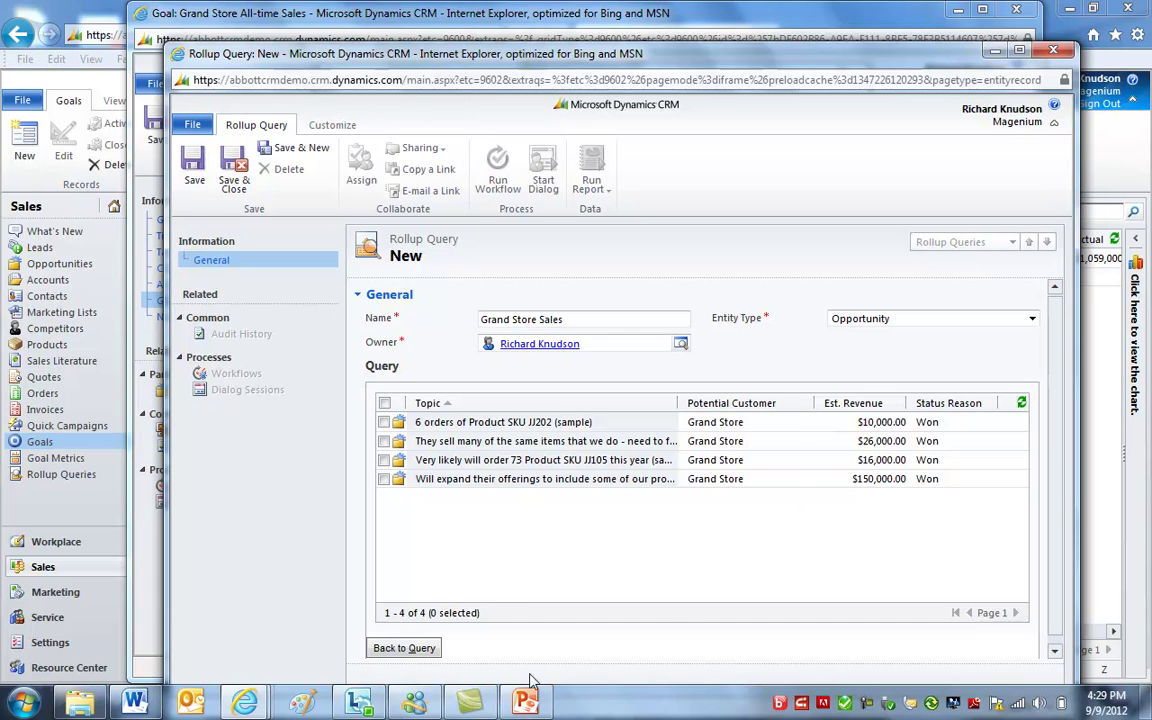
{"action": "left_click", "coordinate": [398, 647]}
{"action": "mouse_move", "coordinate": [622, 424]}
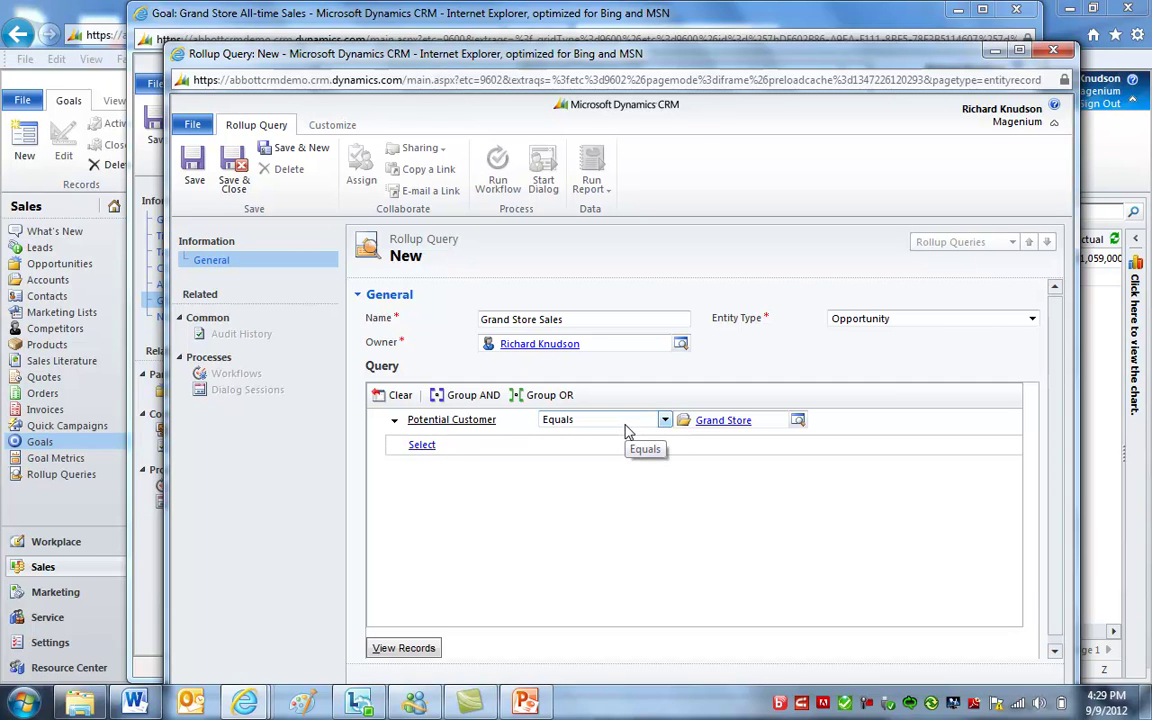
Step: Save and close the Grand Store Sales rollup query, assign it to the goal's Actual (Money), and save the goal
{"action": "left_click", "coordinate": [233, 168]}
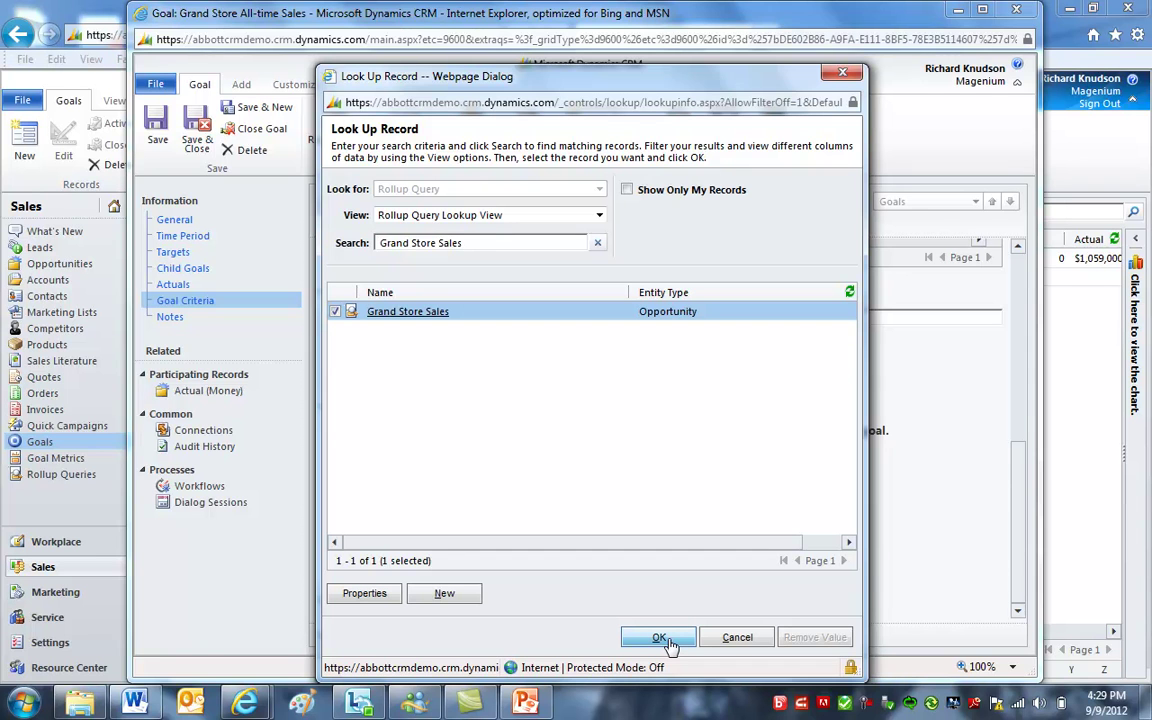
{"action": "left_click", "coordinate": [664, 640]}
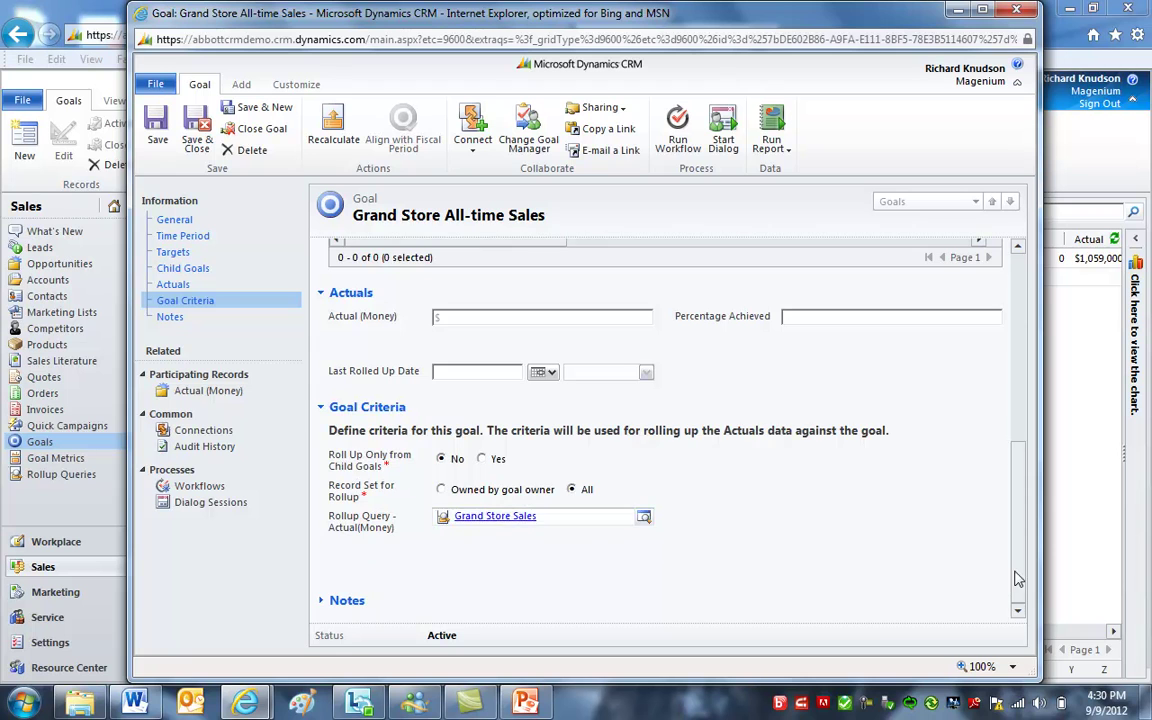
{"action": "left_click_drag", "start_coordinate": [1018, 576], "coordinate": [1015, 560]}
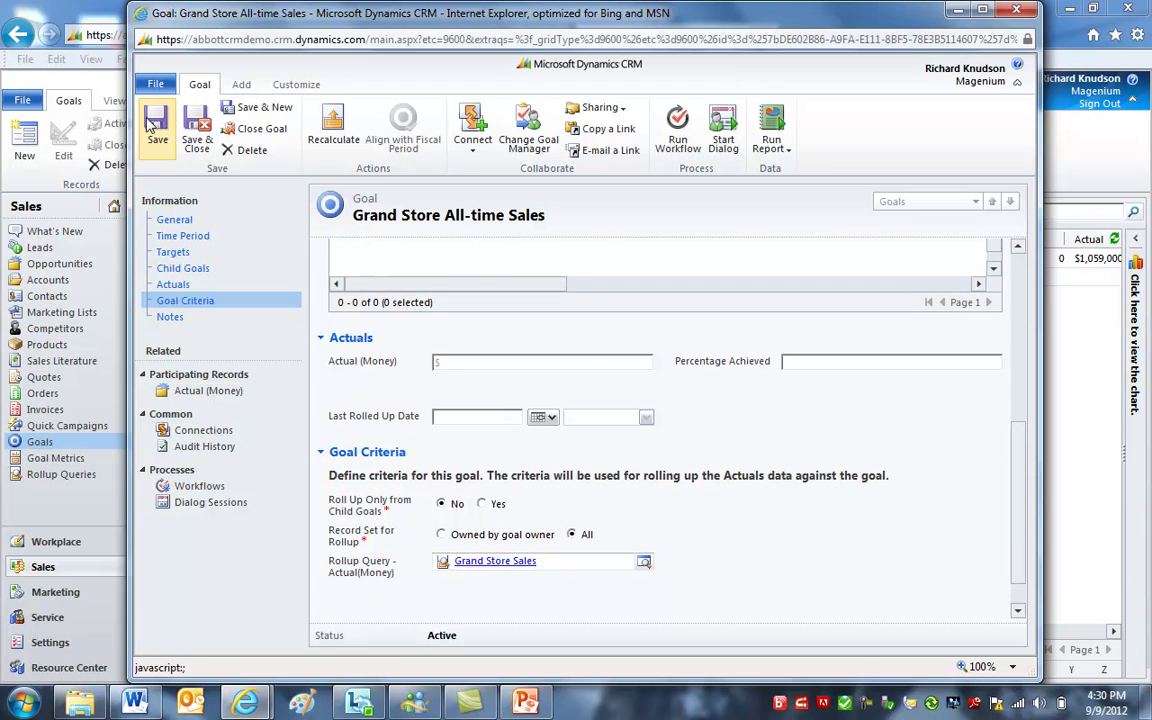
{"action": "left_click", "coordinate": [157, 125]}
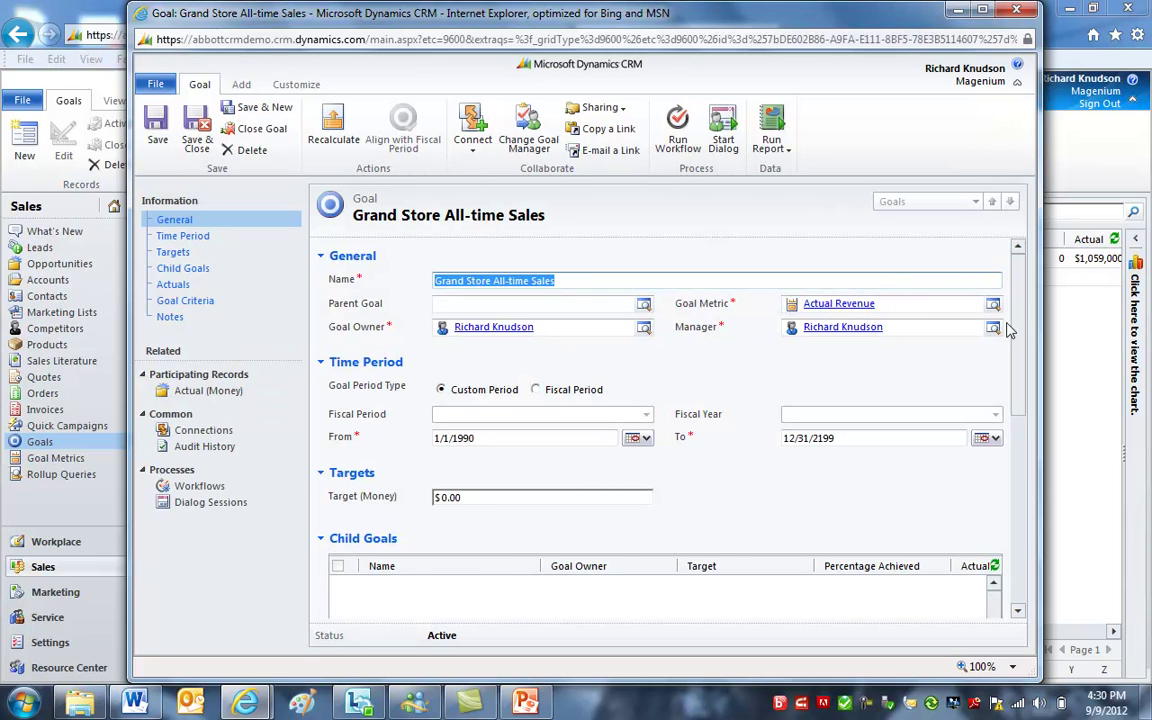
Step: Recalculate the Grand Store All-time Sales goal and go to its Actuals section
{"action": "scroll", "coordinate": [1016, 278], "scroll_direction": "down", "scroll_amount": 3}
{"action": "scroll", "coordinate": [1016, 430], "scroll_direction": "down", "scroll_amount": 1}
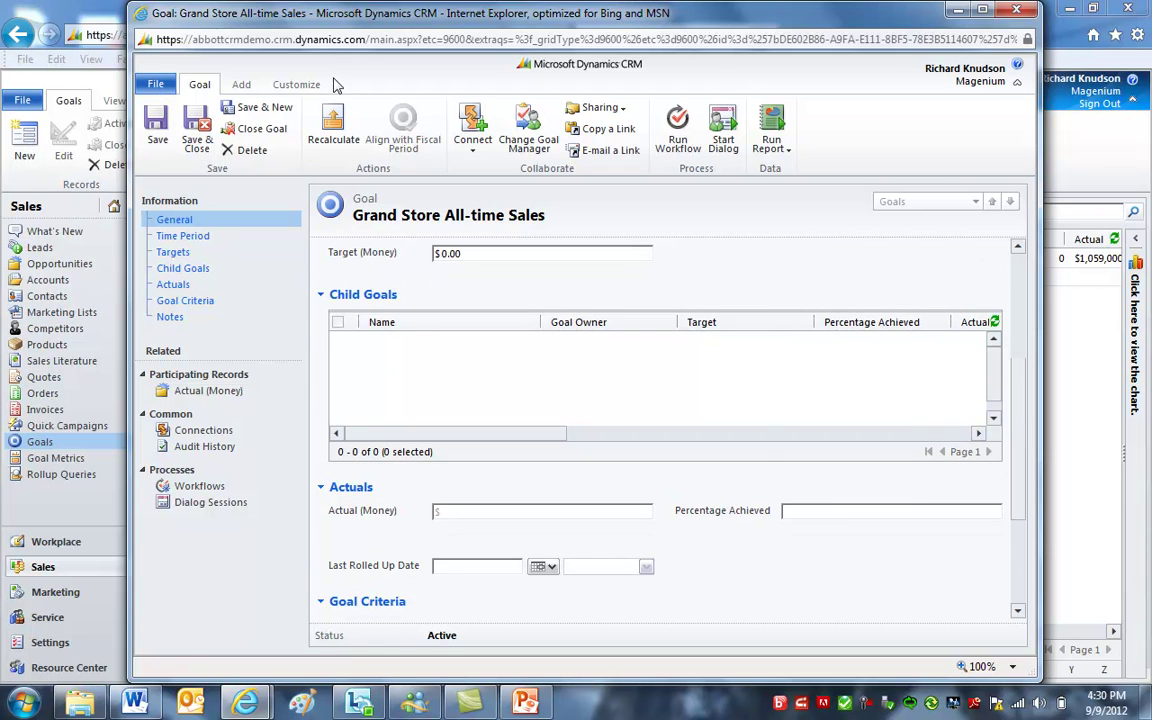
{"action": "left_click", "coordinate": [333, 125]}
{"action": "left_click", "coordinate": [629, 416]}
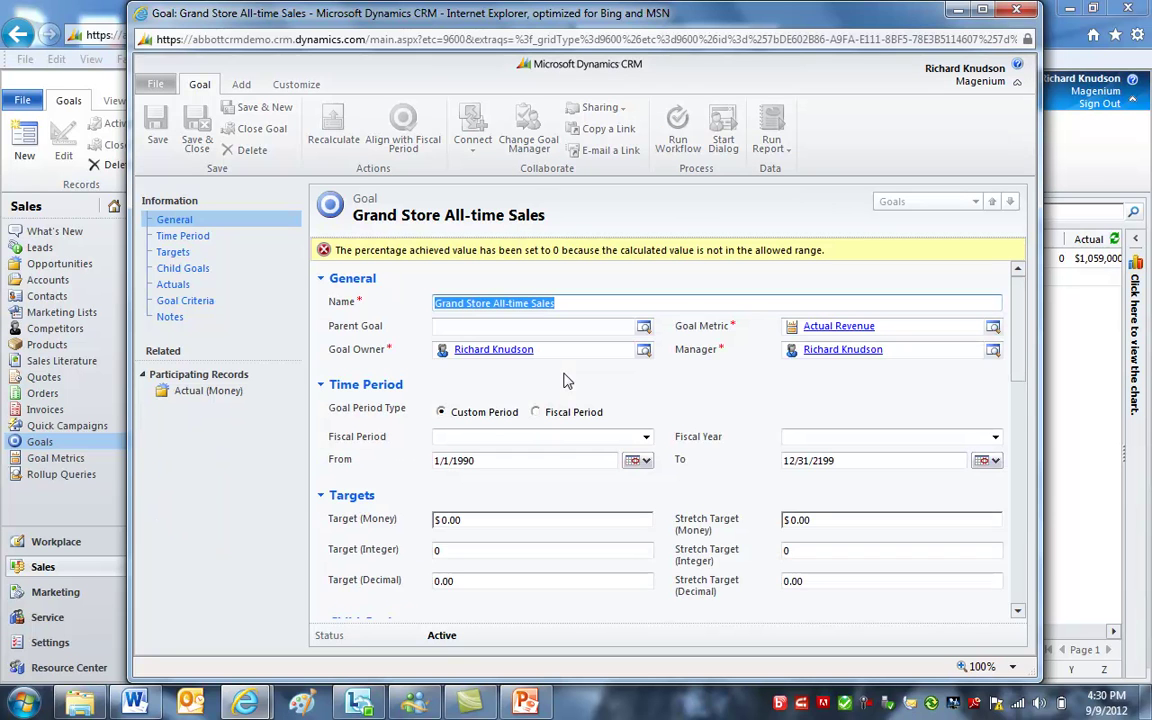
{"action": "left_click", "coordinate": [173, 285]}
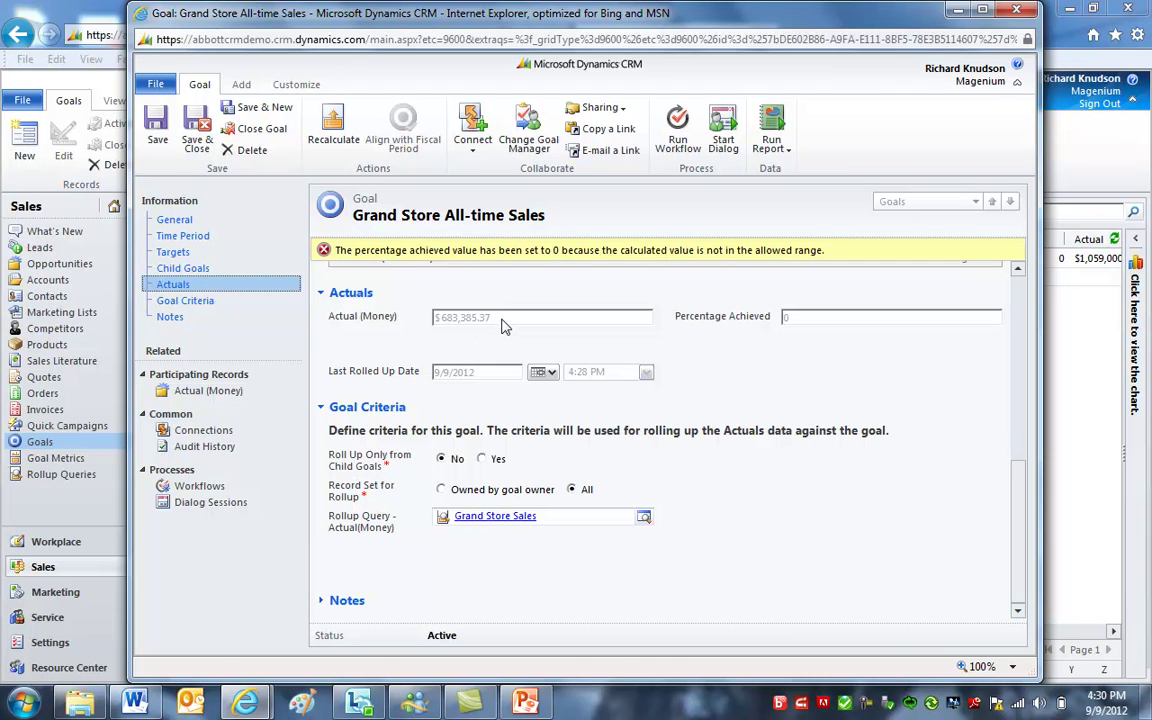
Step: Examine the opportunities participating in the goal's Actual (Money) using the Won Opportunities view
{"action": "left_click", "coordinate": [229, 393]}
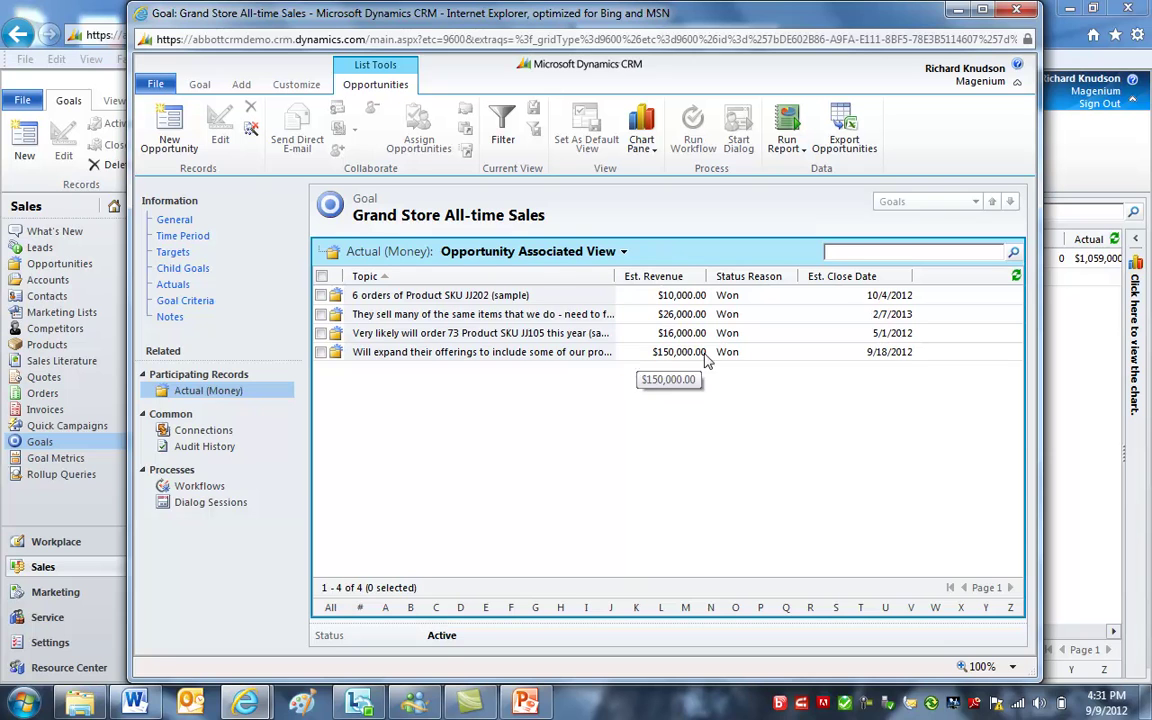
{"action": "left_click", "coordinate": [565, 251]}
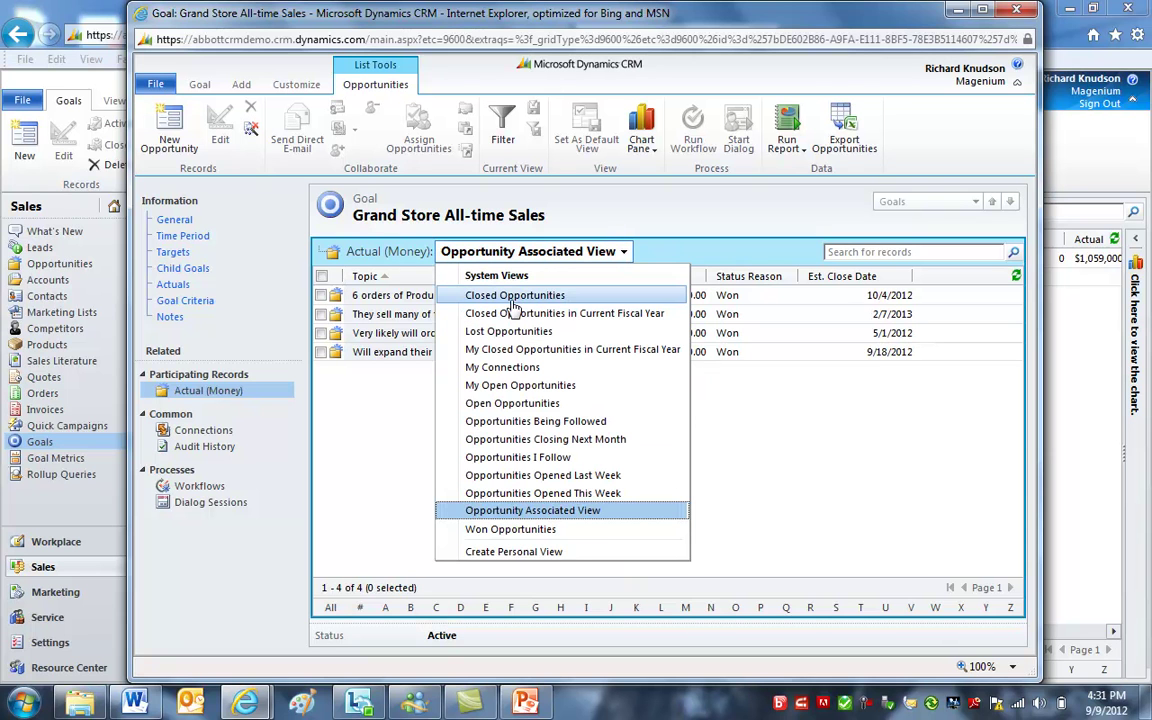
{"action": "left_click", "coordinate": [526, 530]}
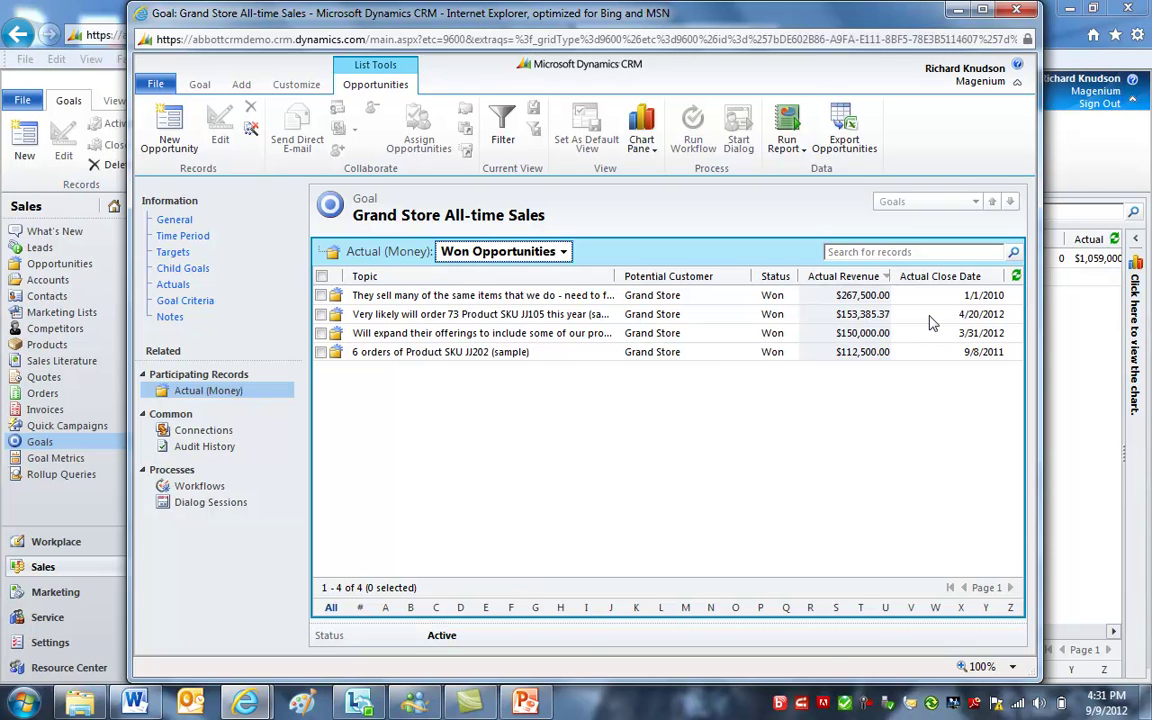
Step: Save and close the goal, and refresh the Active Goals list to check the Actual column
{"action": "left_click", "coordinate": [174, 220]}
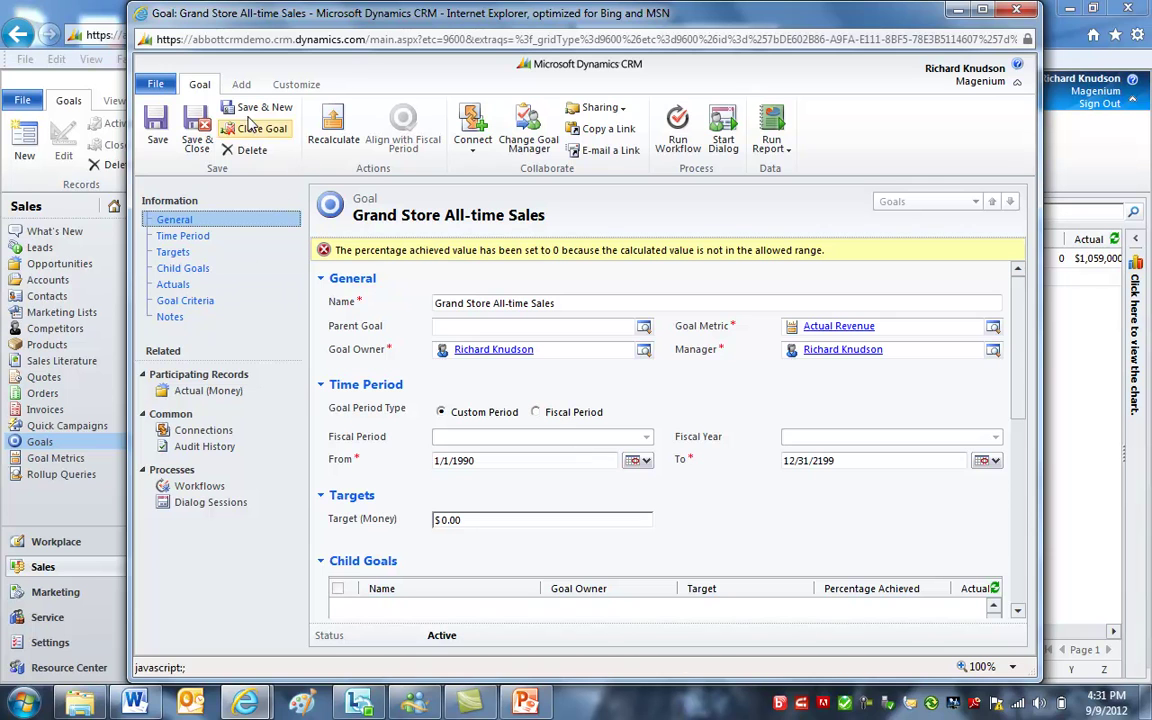
{"action": "left_click", "coordinate": [197, 125]}
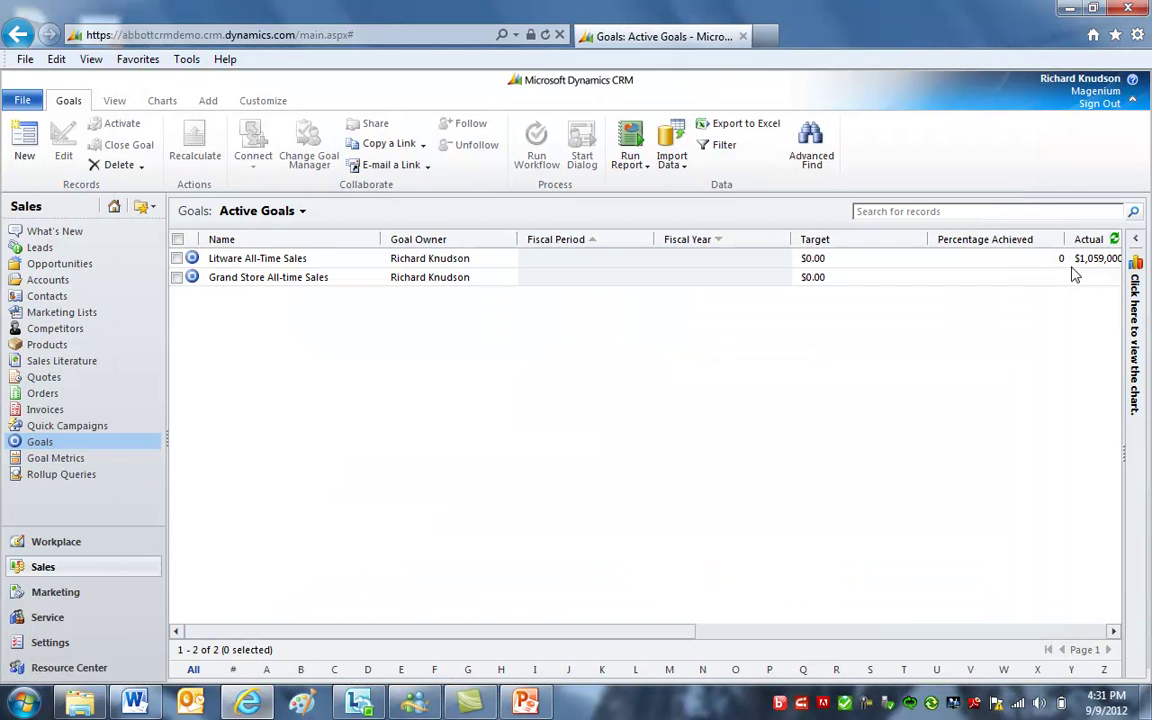
{"action": "left_click_drag", "start_coordinate": [643, 632], "coordinate": [713, 633]}
{"action": "left_click", "coordinate": [1116, 239]}
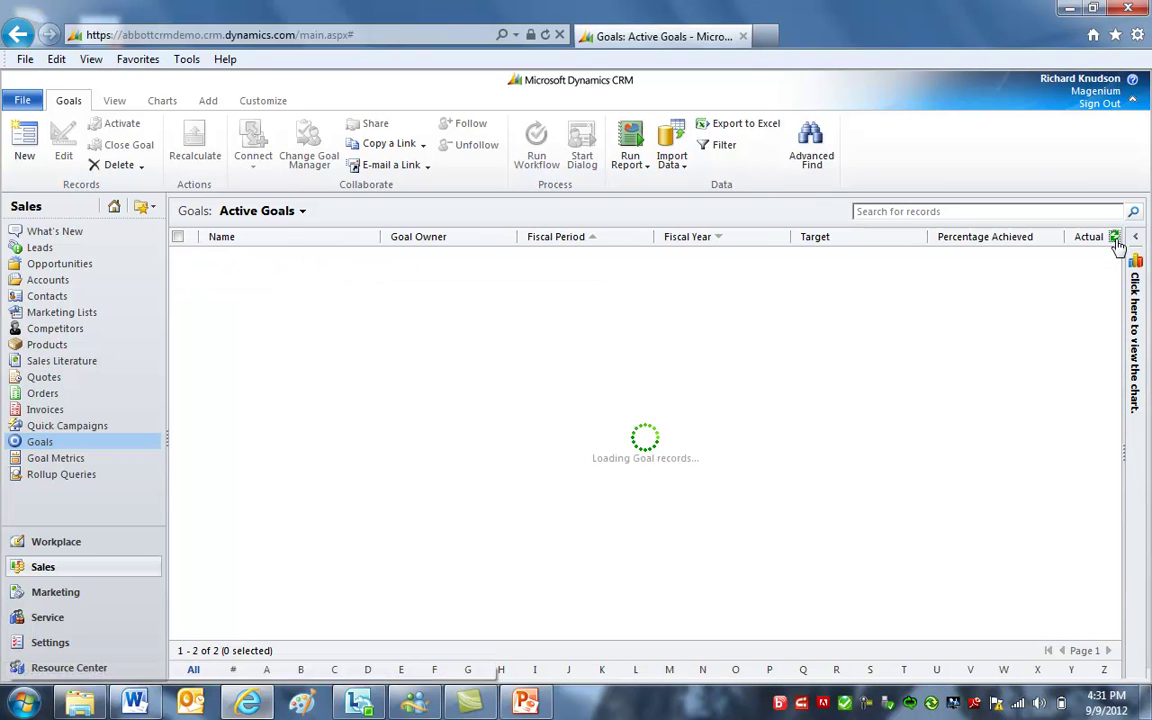
{"action": "left_click_drag", "start_coordinate": [617, 643], "coordinate": [802, 643]}
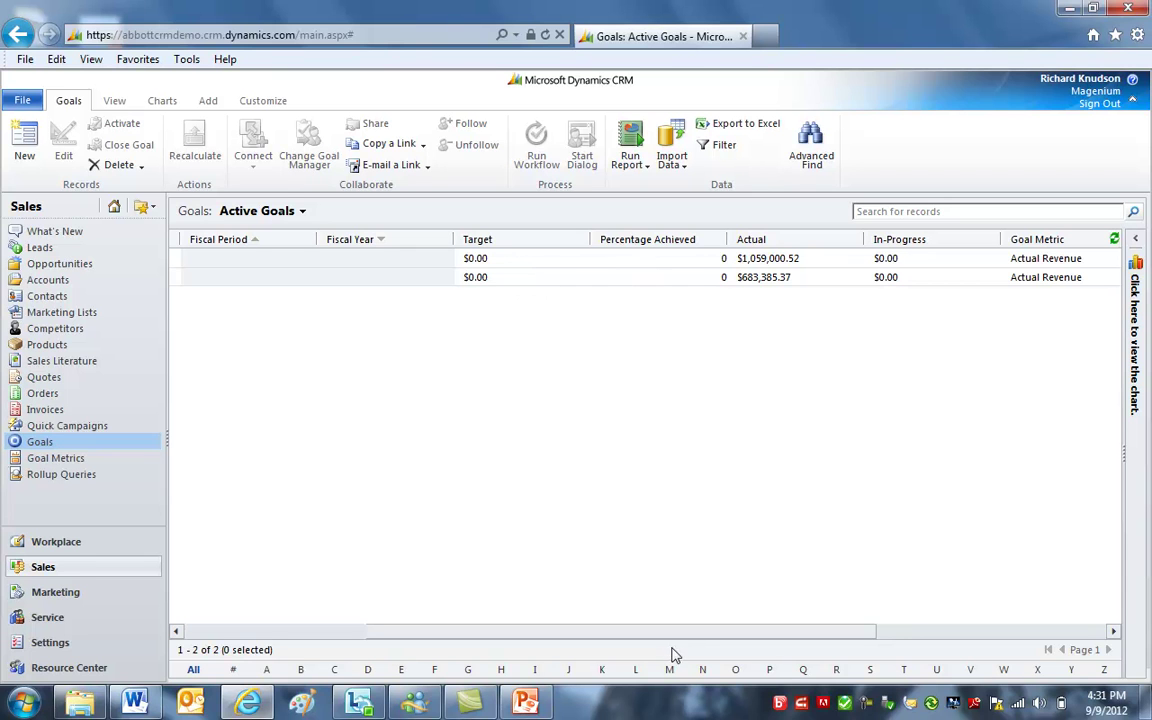
{"action": "left_click_drag", "start_coordinate": [666, 643], "coordinate": [340, 606]}
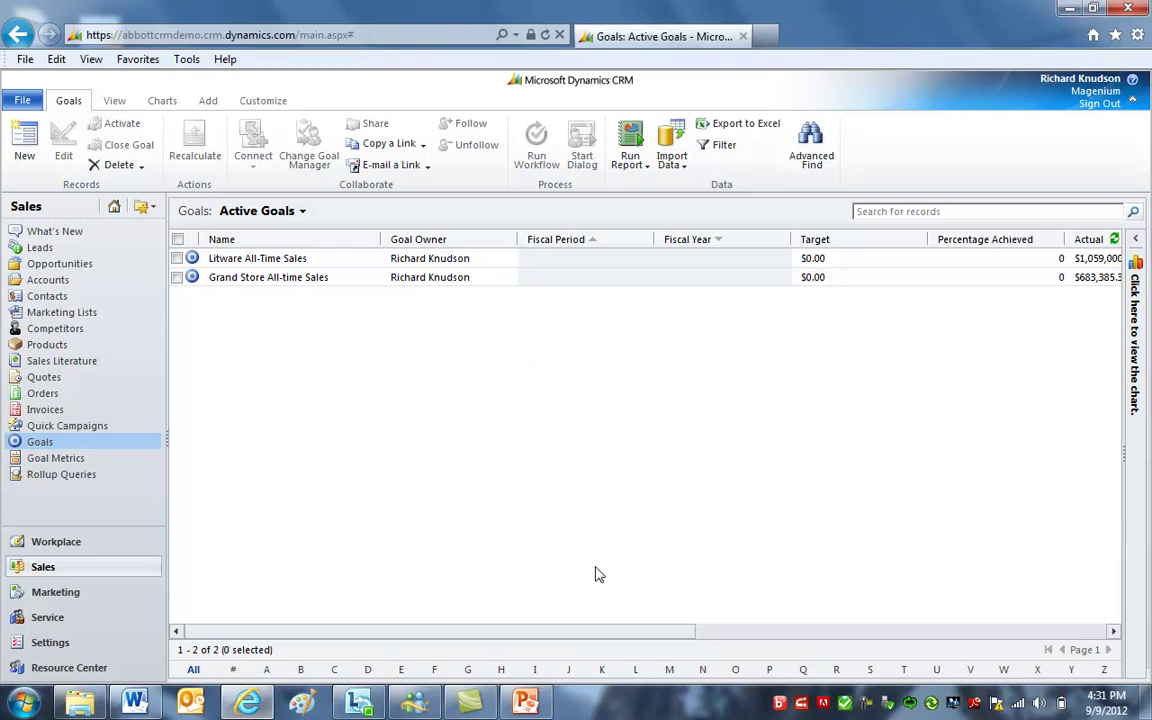
Step: Reopen the Grand Store All-time Sales goal, review its sections, and open the Goal form for customization
{"action": "left_click", "coordinate": [884, 278]}
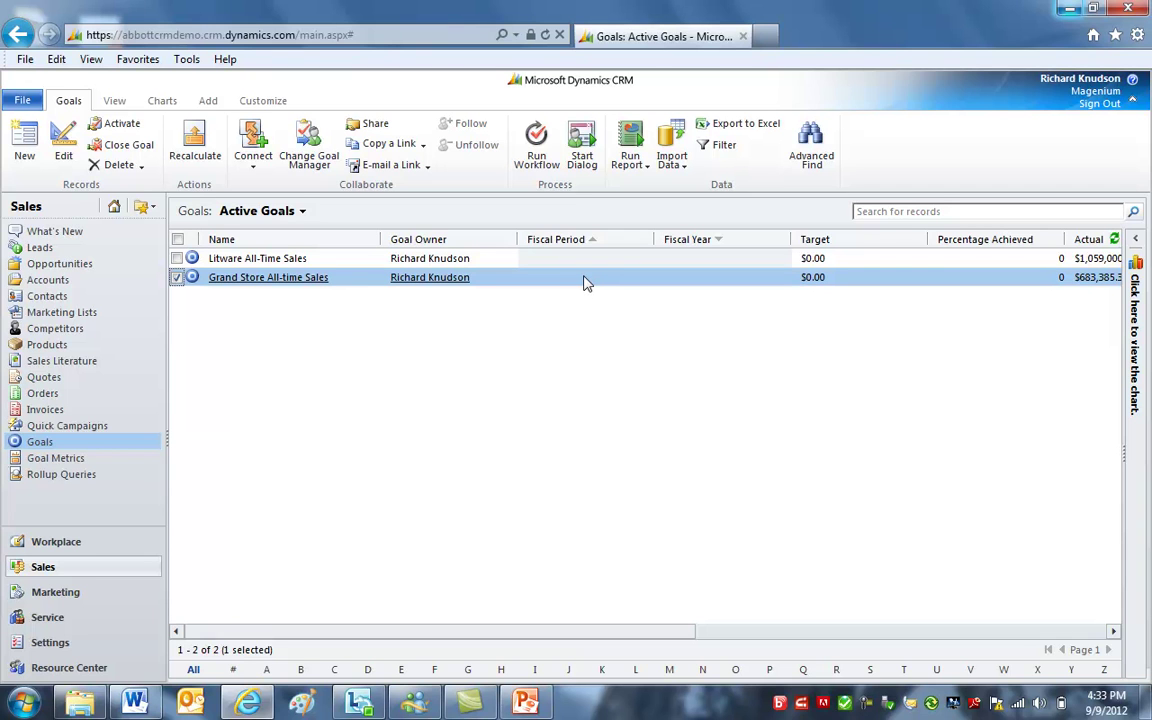
{"action": "double_click", "coordinate": [558, 283]}
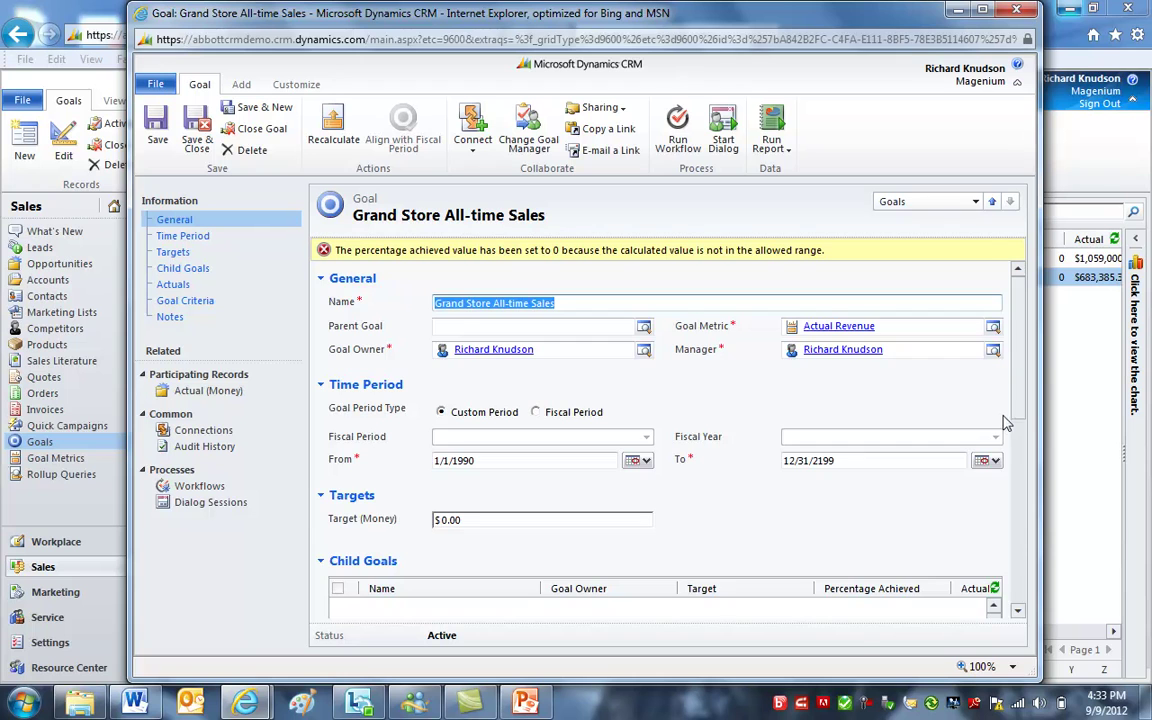
{"action": "scroll", "coordinate": [1013, 443], "scroll_direction": "down", "scroll_amount": 2}
{"action": "left_click_drag", "start_coordinate": [1013, 443], "coordinate": [1005, 548]}
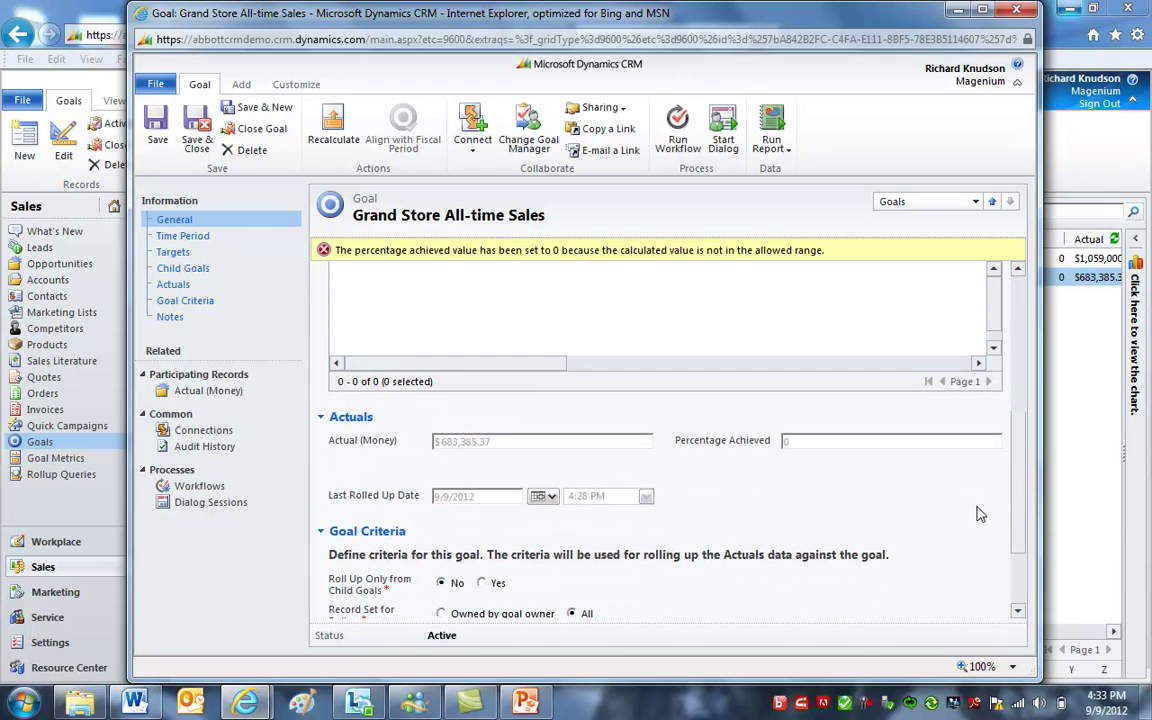
{"action": "left_click_drag", "start_coordinate": [1019, 537], "coordinate": [1013, 349]}
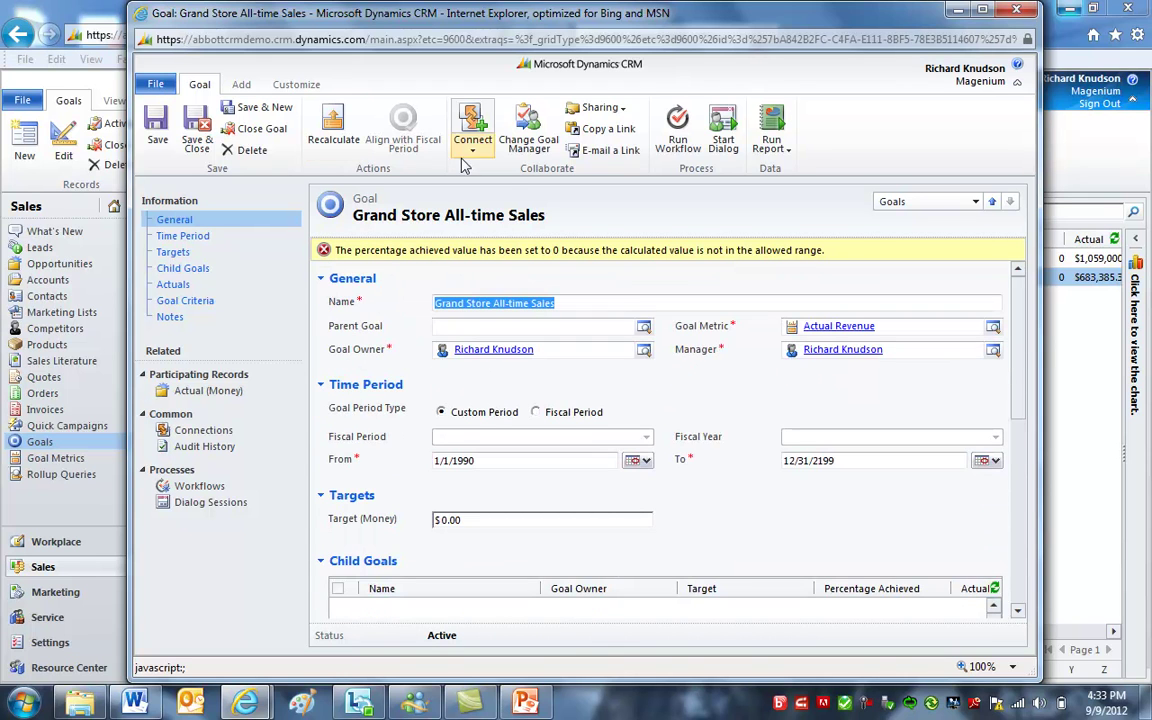
{"action": "left_click", "coordinate": [300, 85]}
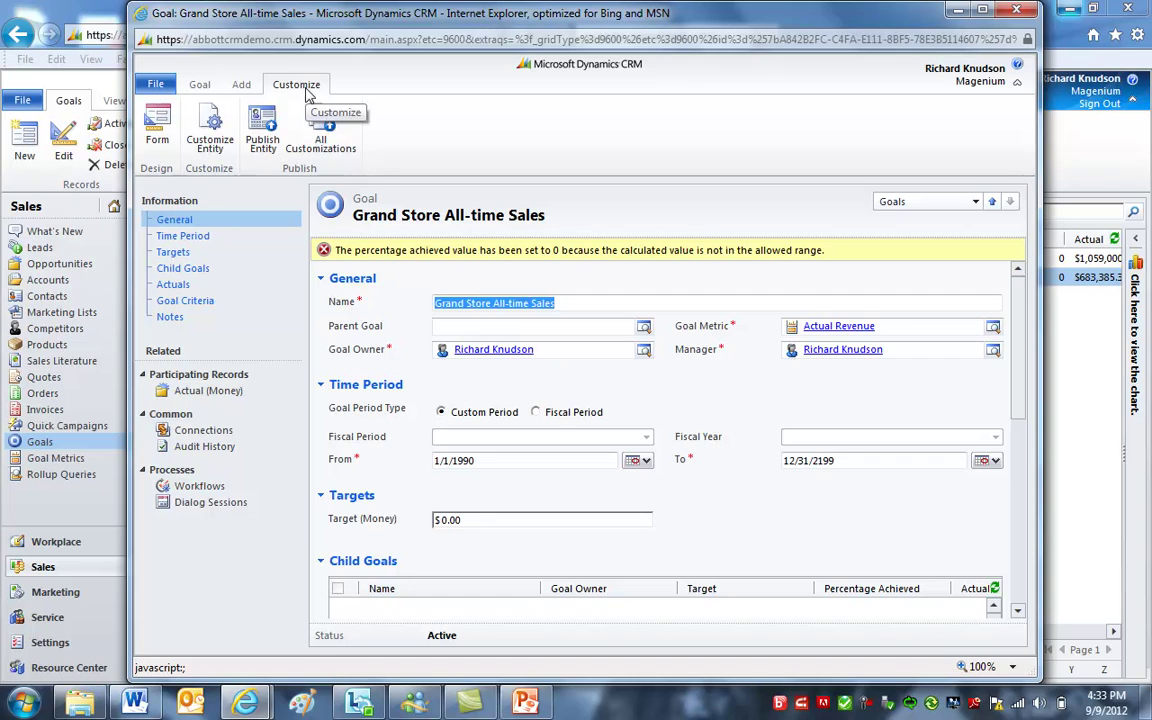
{"action": "left_click", "coordinate": [156, 128]}
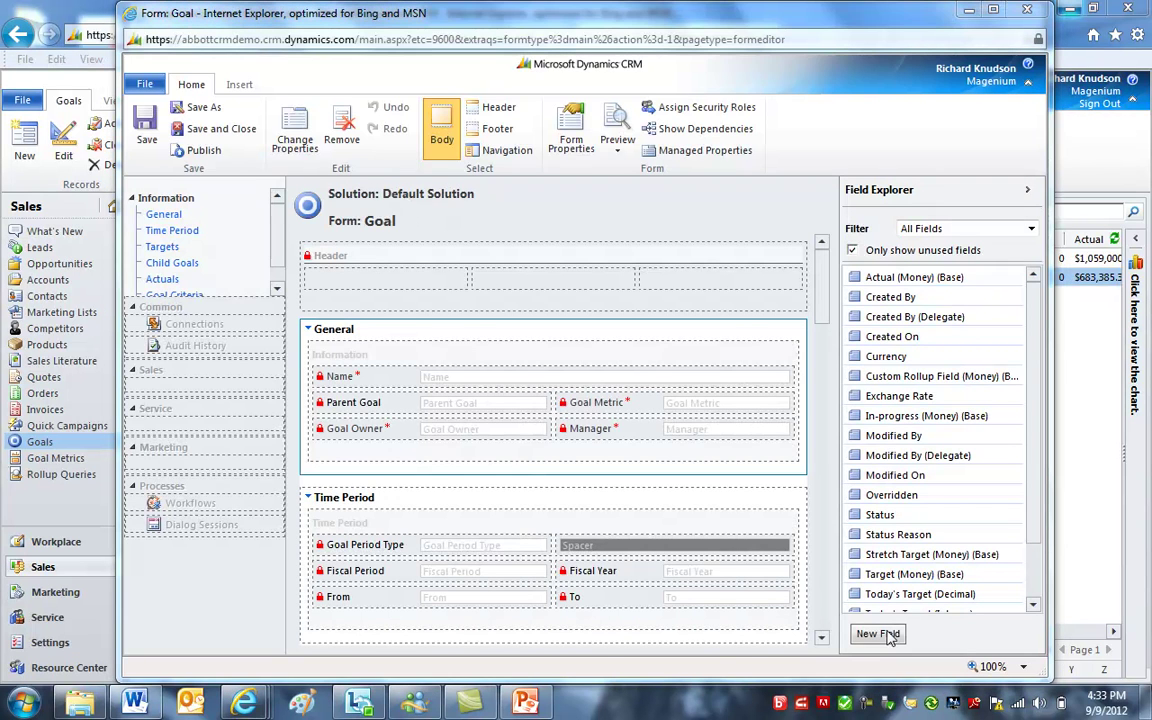
Step: Start a new Goal field with display name Account, type Lookup and target record type Account
{"action": "left_click", "coordinate": [880, 634]}
{"action": "type", "text": "Account"}
{"action": "left_click", "coordinate": [488, 451]}
{"action": "left_click", "coordinate": [490, 572]}
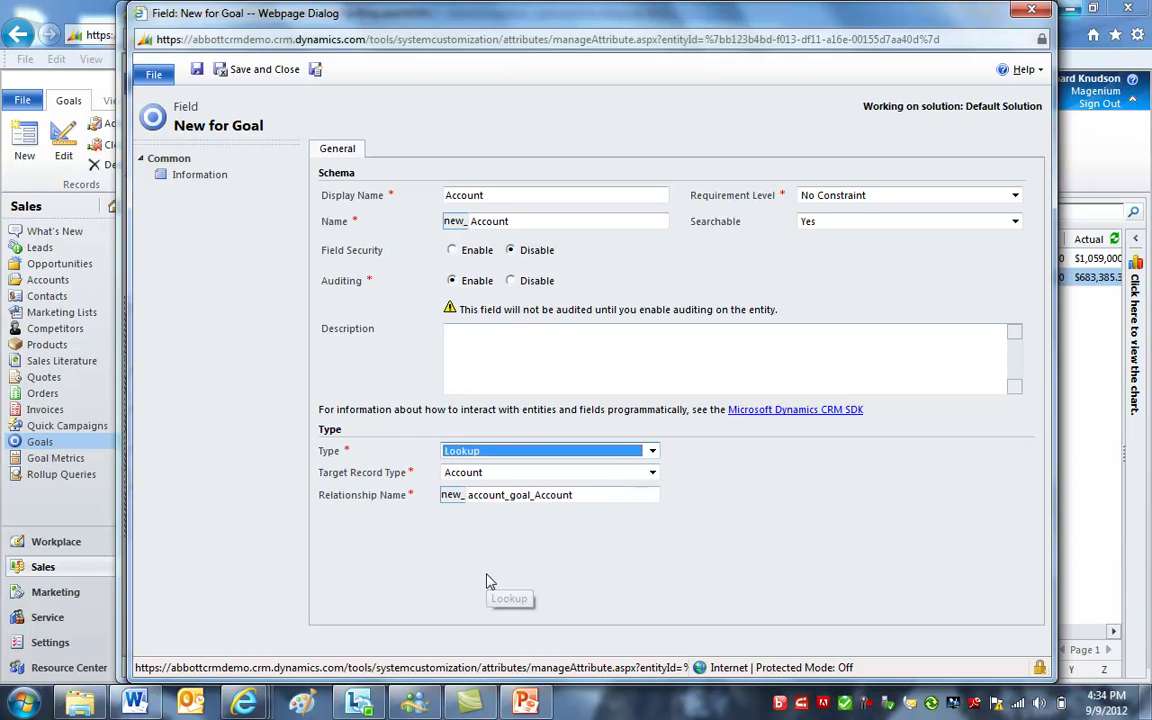
{"action": "left_click", "coordinate": [501, 474]}
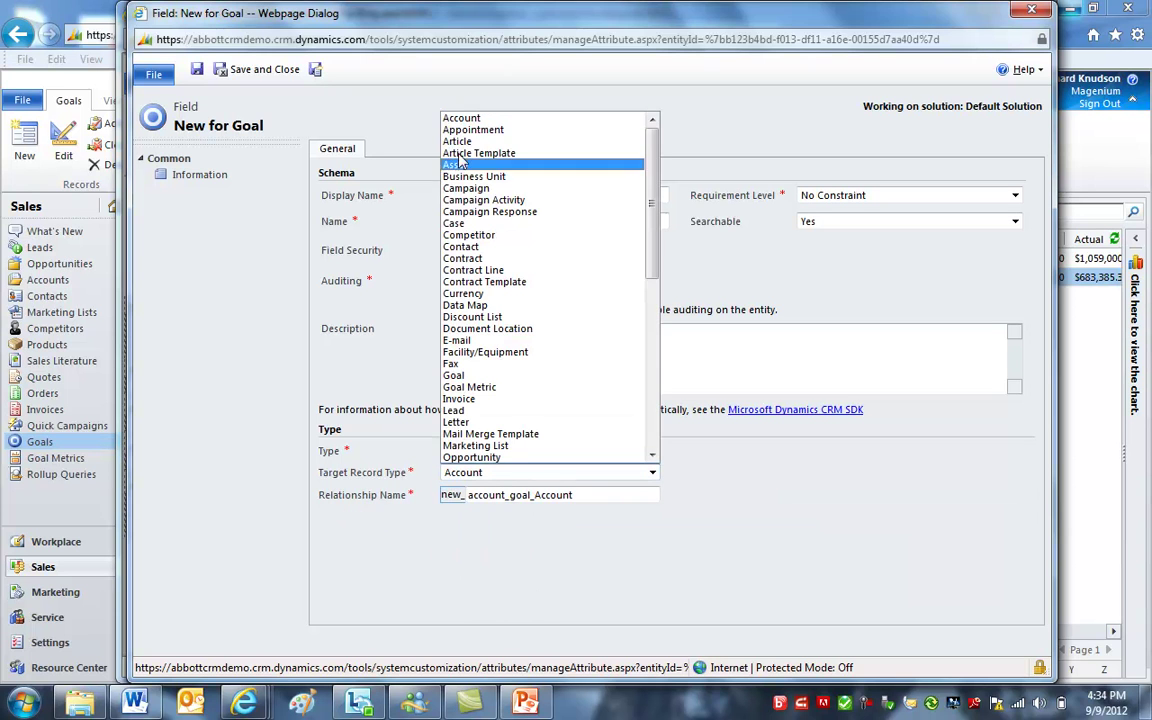
{"action": "left_click", "coordinate": [463, 120]}
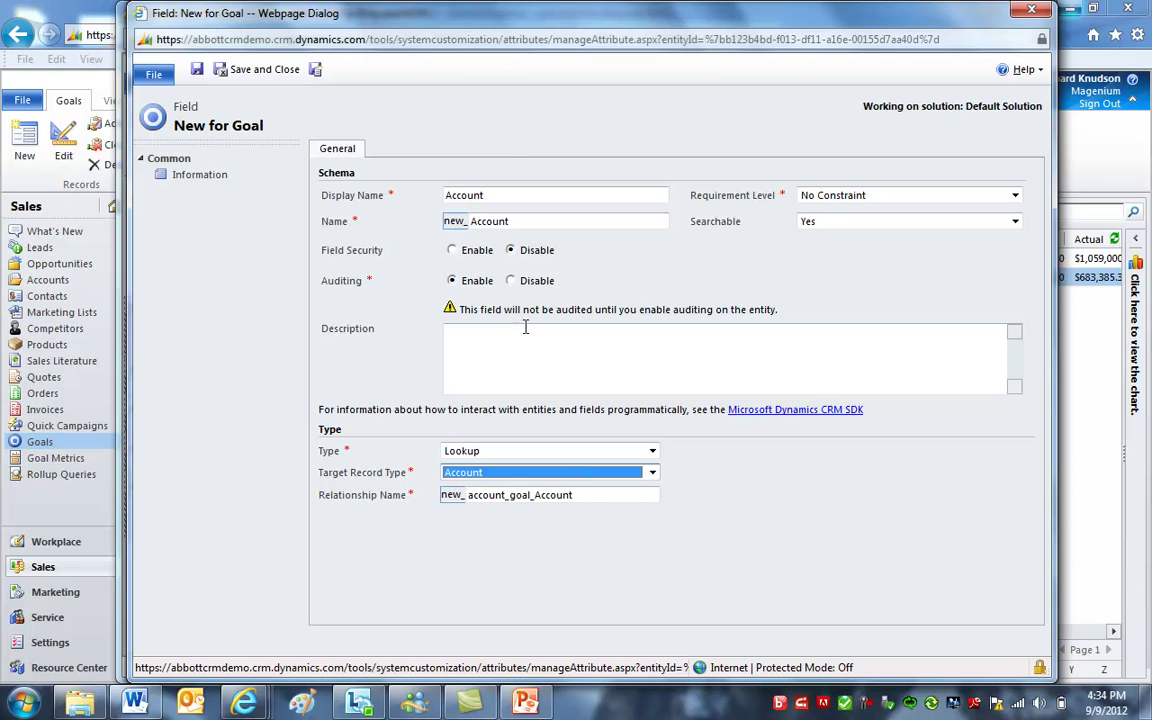
Step: Shorten the lookup field's relationship name to new_goal_Account, and save and close the field
{"action": "double_click", "coordinate": [511, 496]}
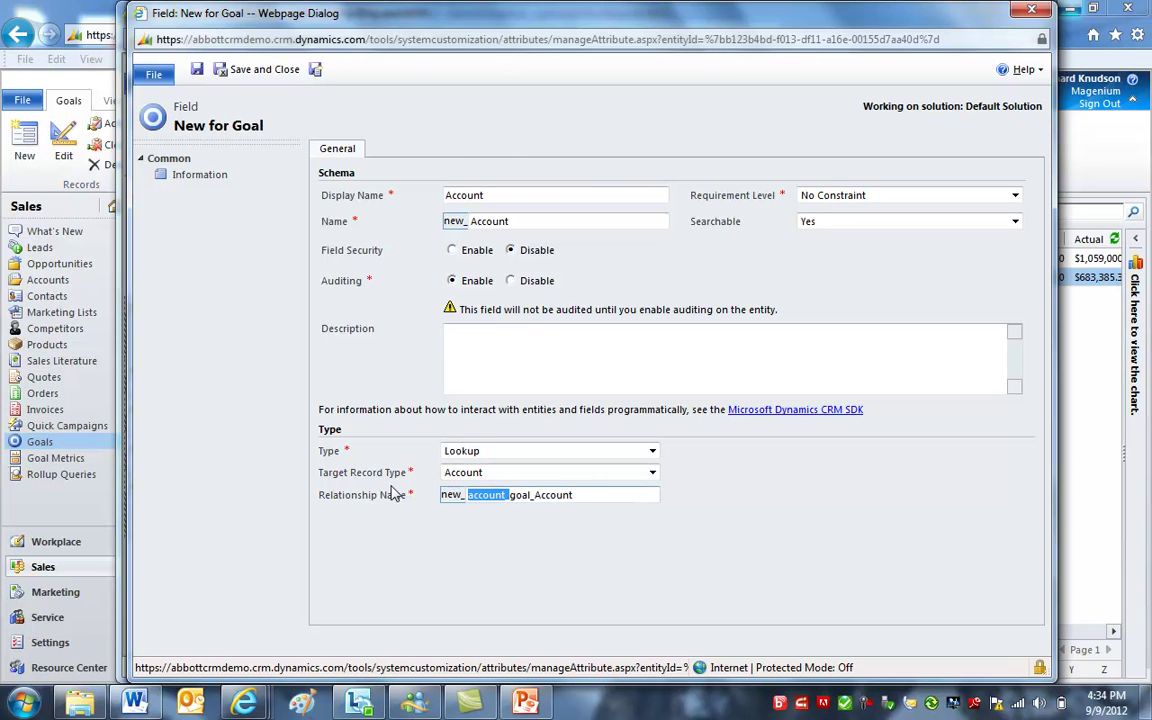
{"action": "key", "text": "Delete"}
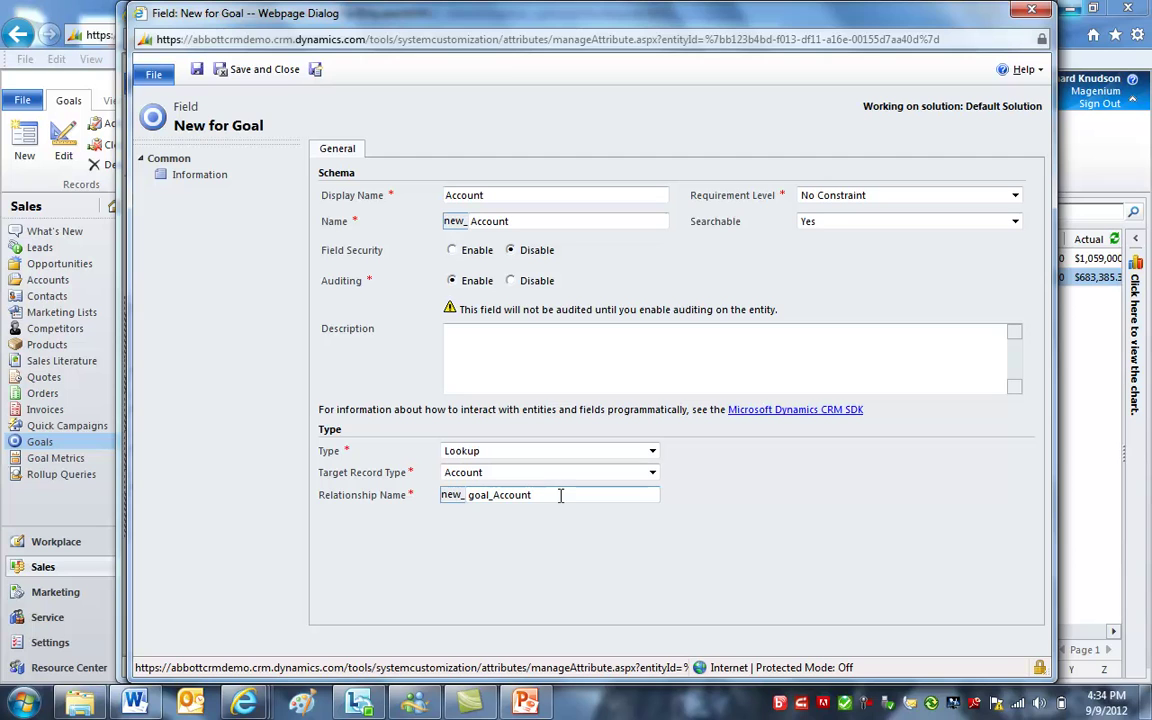
{"action": "left_click", "coordinate": [282, 74]}
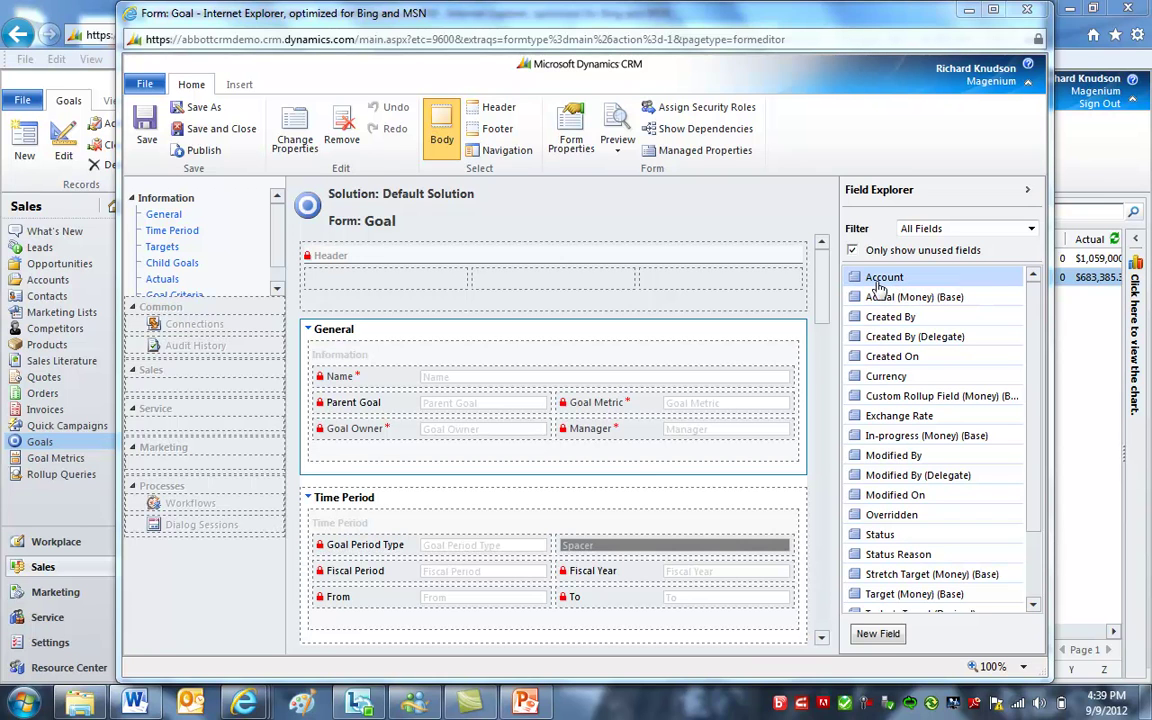
Step: Place the Account field under Goal Owner in the form's General section, save the form, and publish the Goal entity
{"action": "left_click_drag", "start_coordinate": [884, 283], "coordinate": [400, 455]}
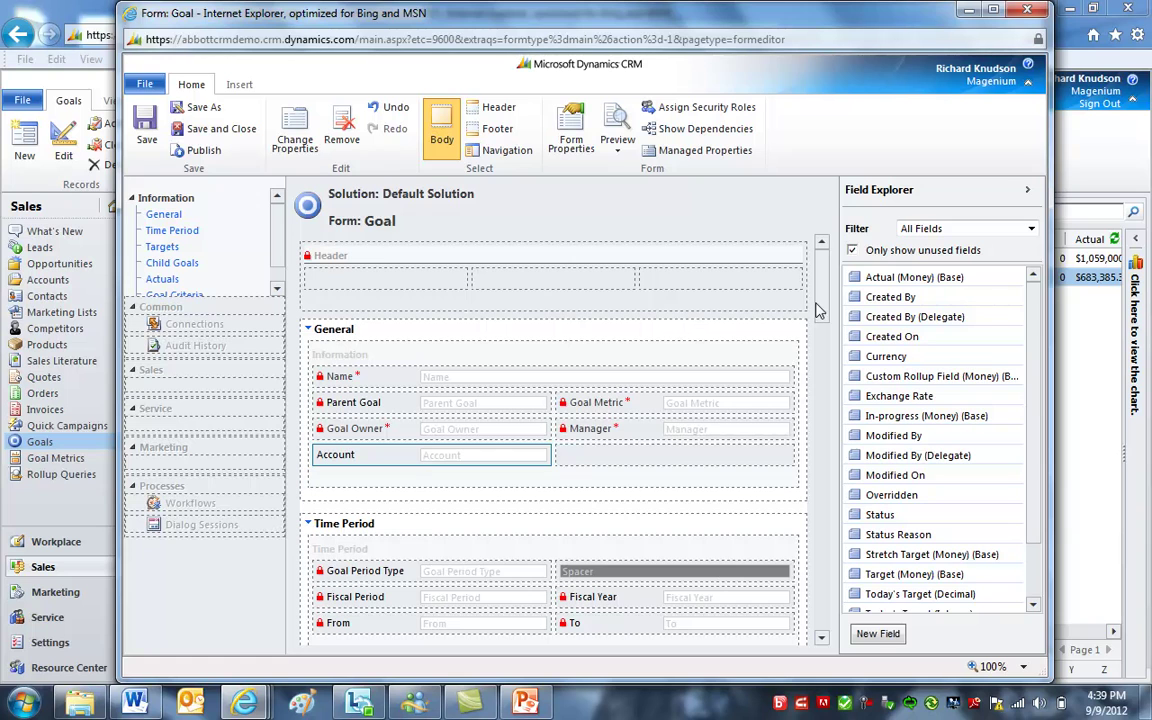
{"action": "left_click", "coordinate": [228, 138]}
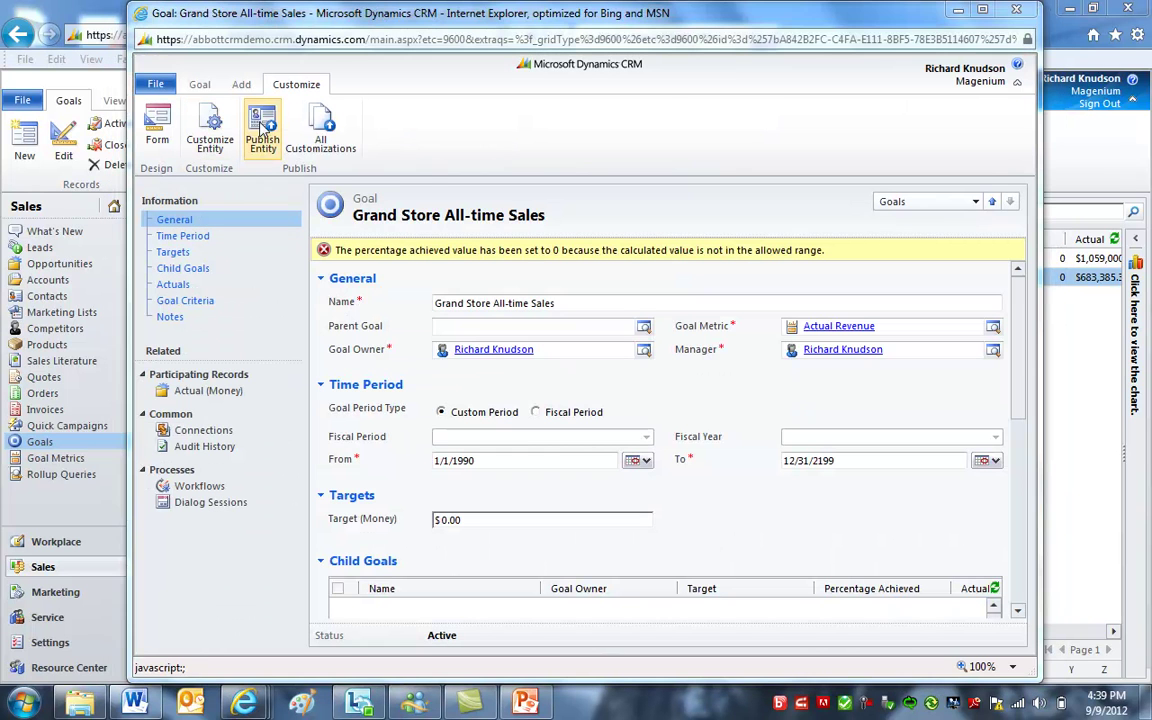
{"action": "left_click", "coordinate": [263, 128]}
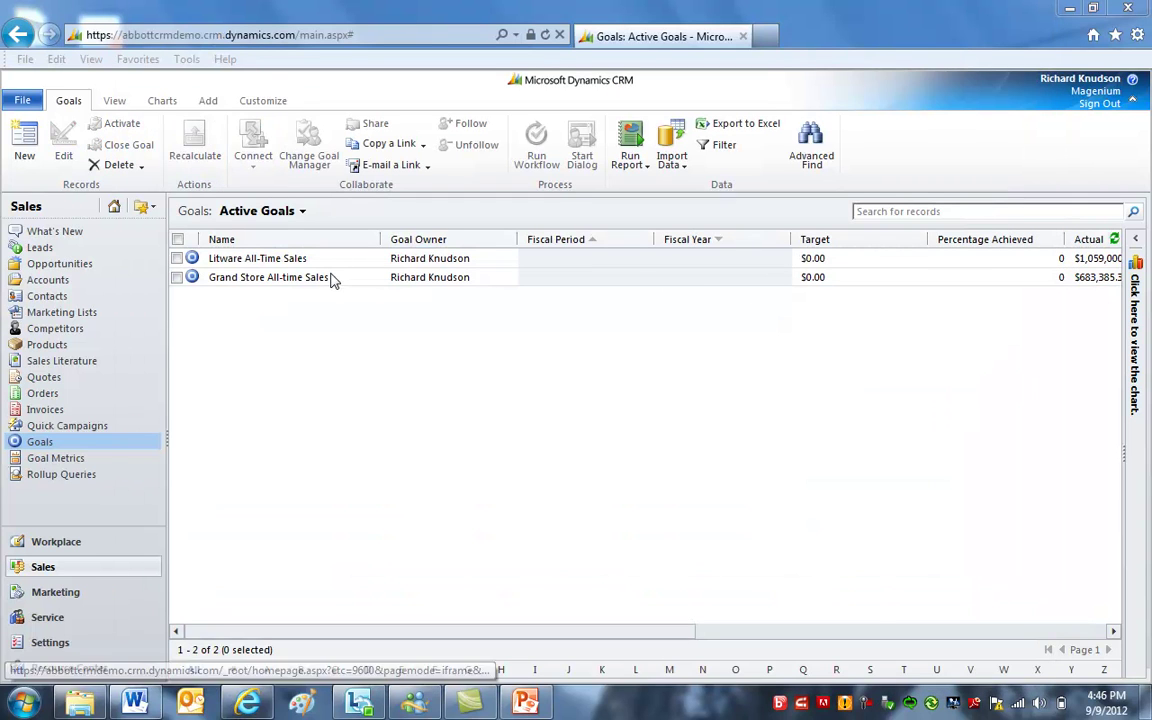
Step: Set the Account of the Grand Store All-time Sales goal to Grand Store, and save and close the goal
{"action": "left_click", "coordinate": [270, 283]}
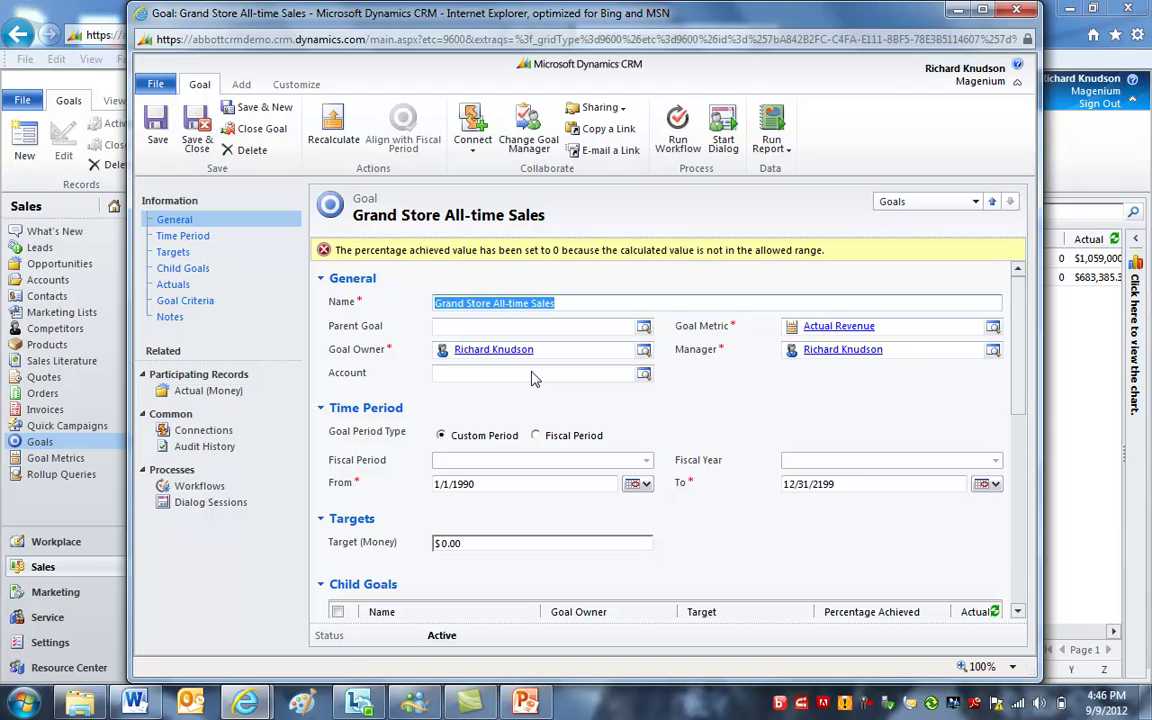
{"action": "left_click", "coordinate": [533, 374]}
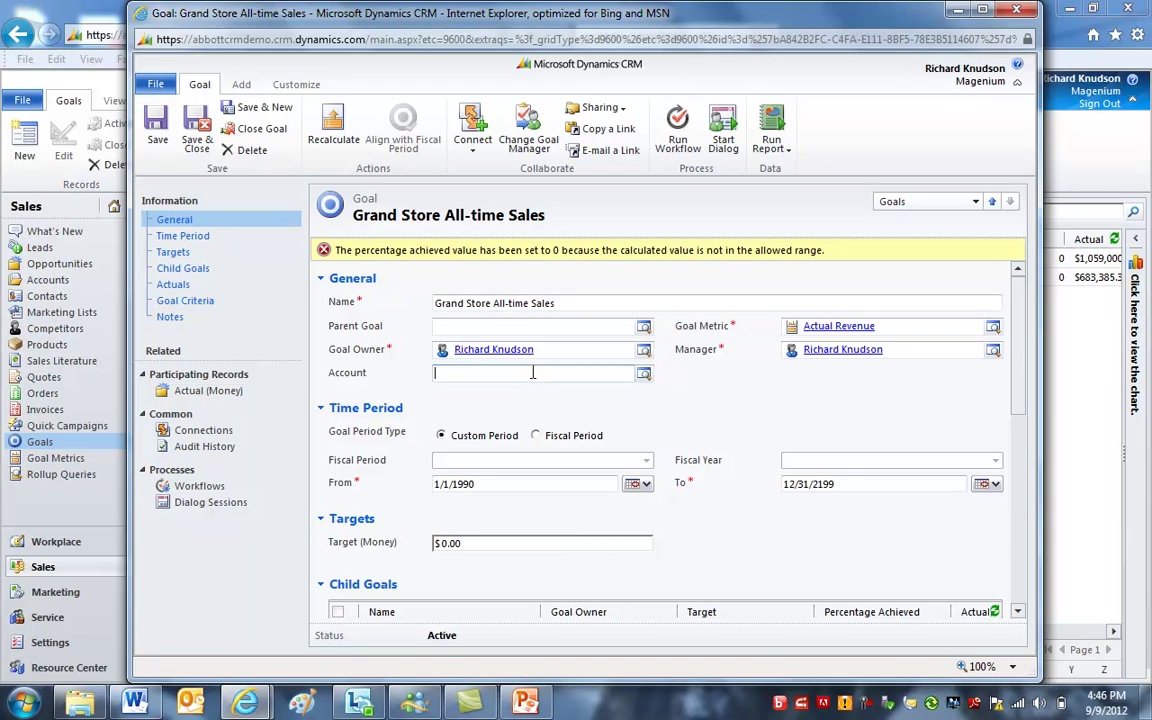
{"action": "left_click", "coordinate": [644, 375]}
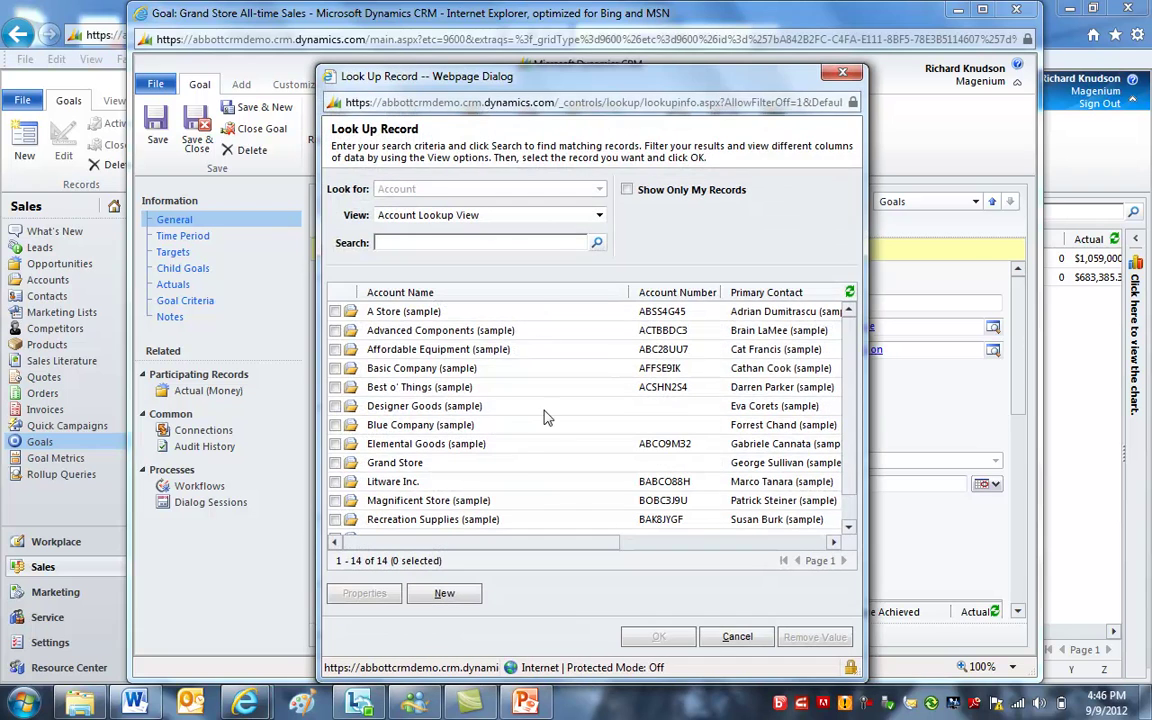
{"action": "left_click", "coordinate": [510, 466]}
{"action": "double_click", "coordinate": [510, 466]}
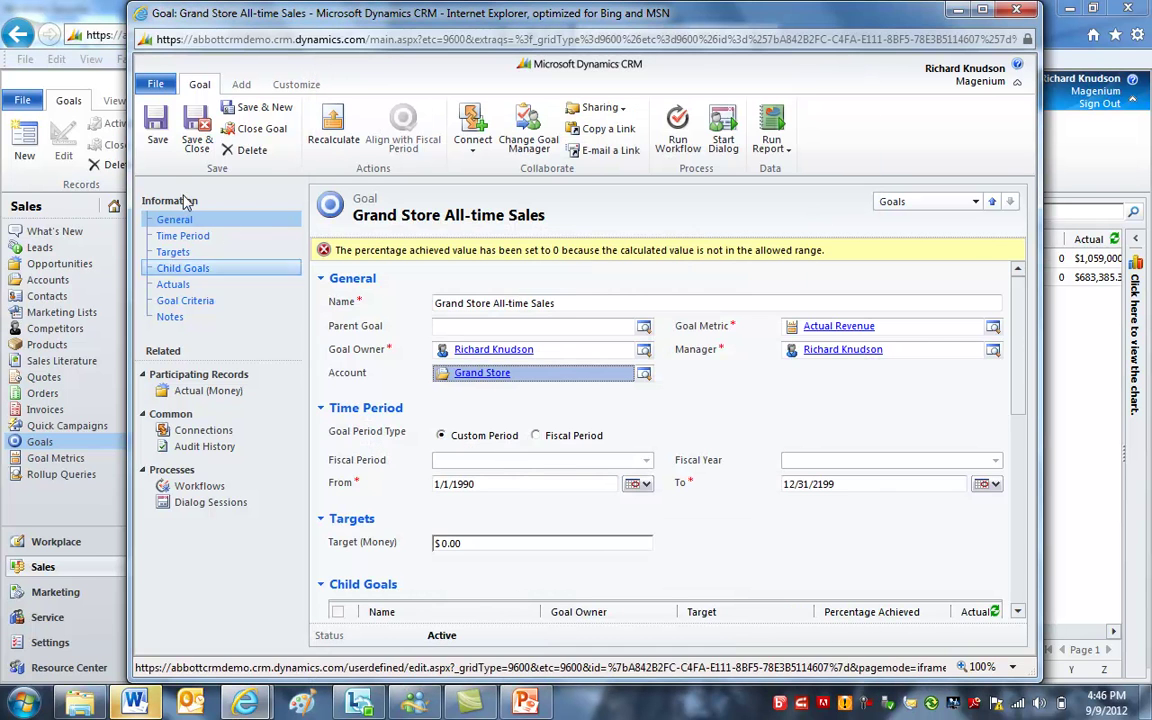
{"action": "left_click", "coordinate": [197, 122]}
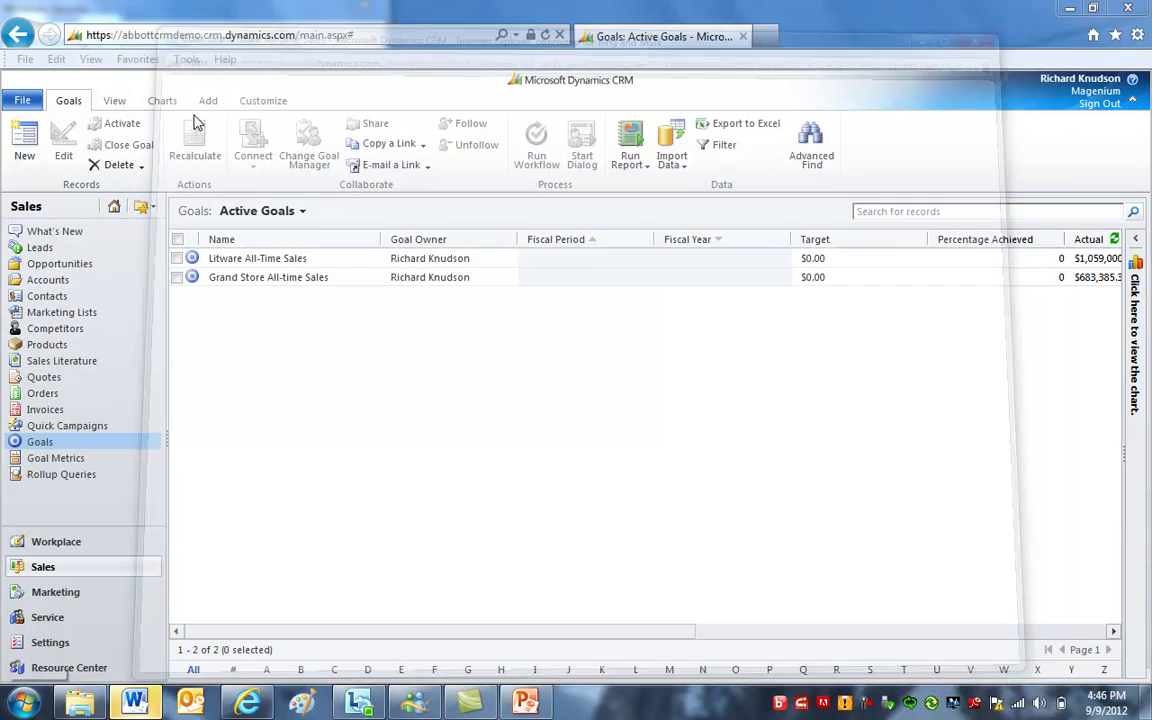
Step: Set the Account of the Litware All-Time Sales goal to Litware Inc., save and close it, and check the goals' Actual column
{"action": "left_click", "coordinate": [517, 262]}
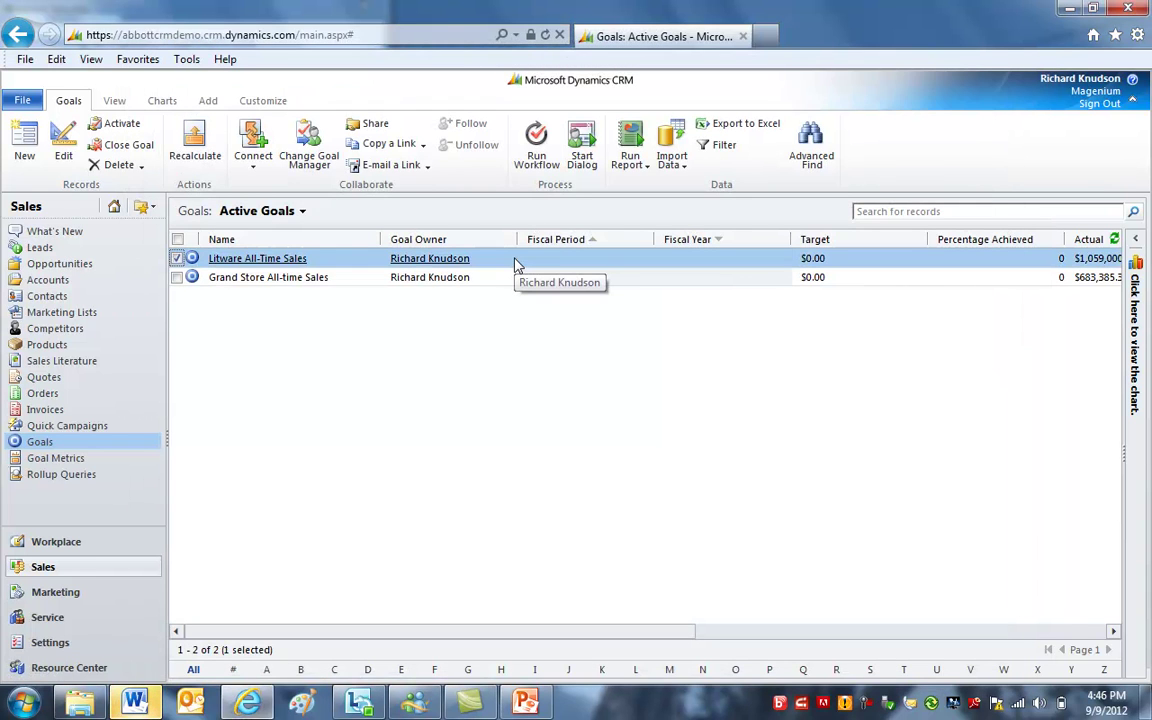
{"action": "double_click", "coordinate": [517, 262]}
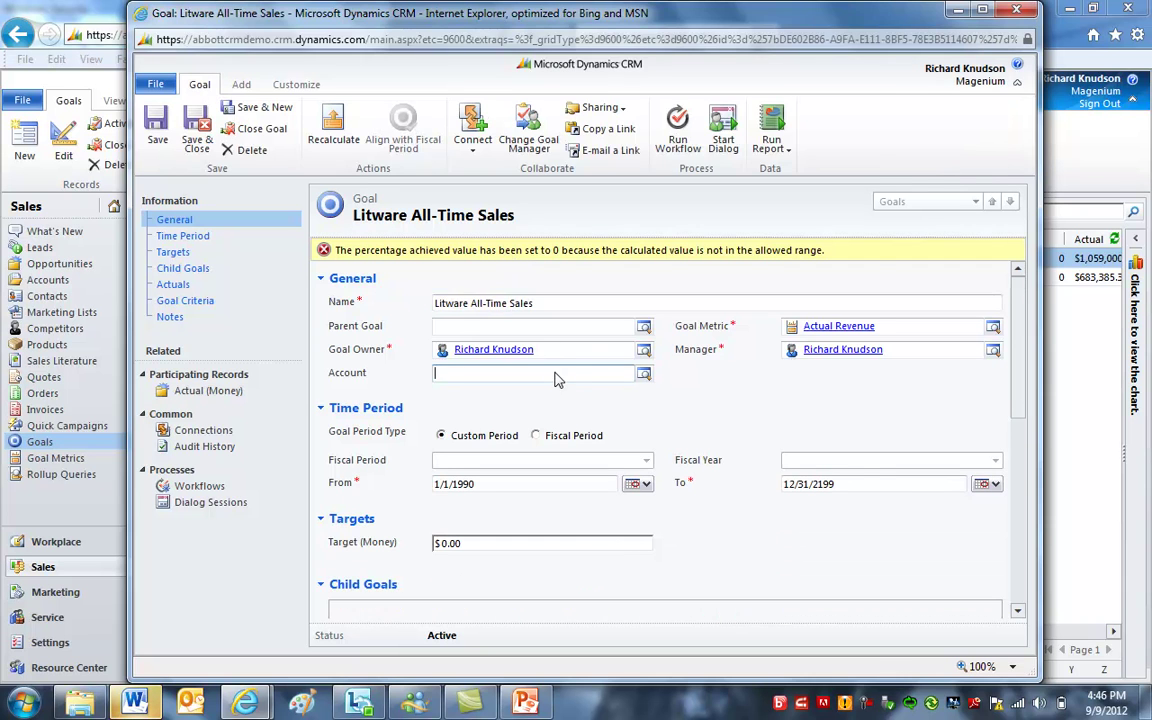
{"action": "left_click", "coordinate": [645, 374]}
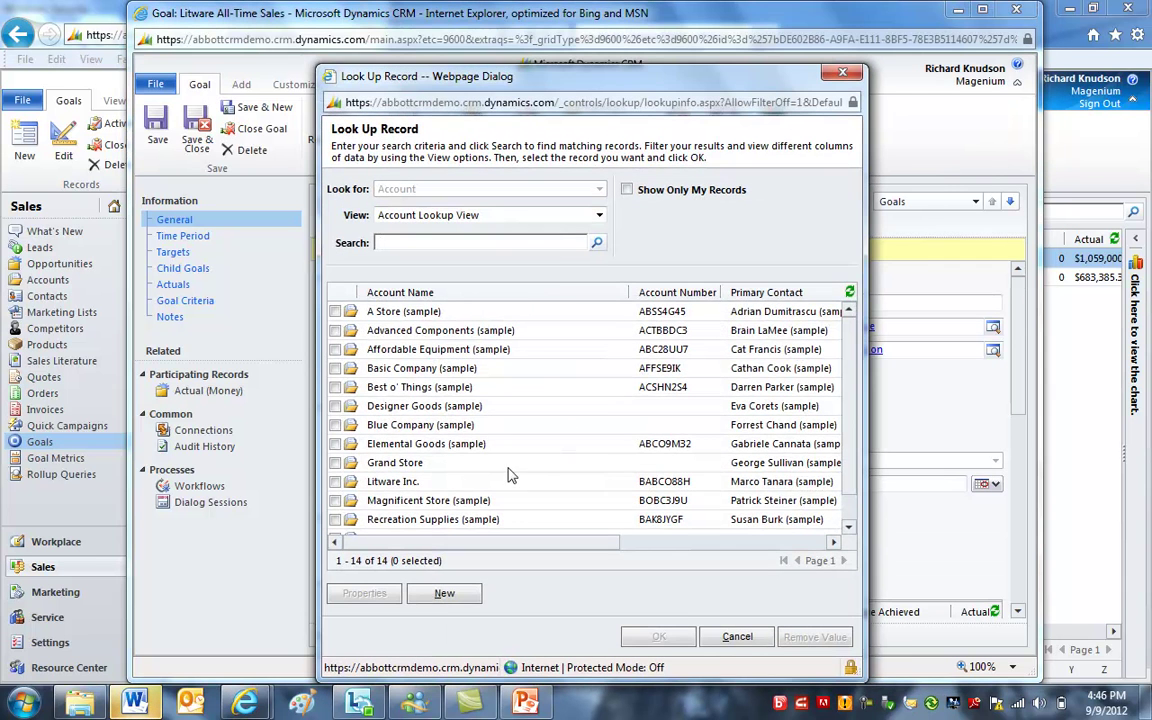
{"action": "double_click", "coordinate": [453, 481]}
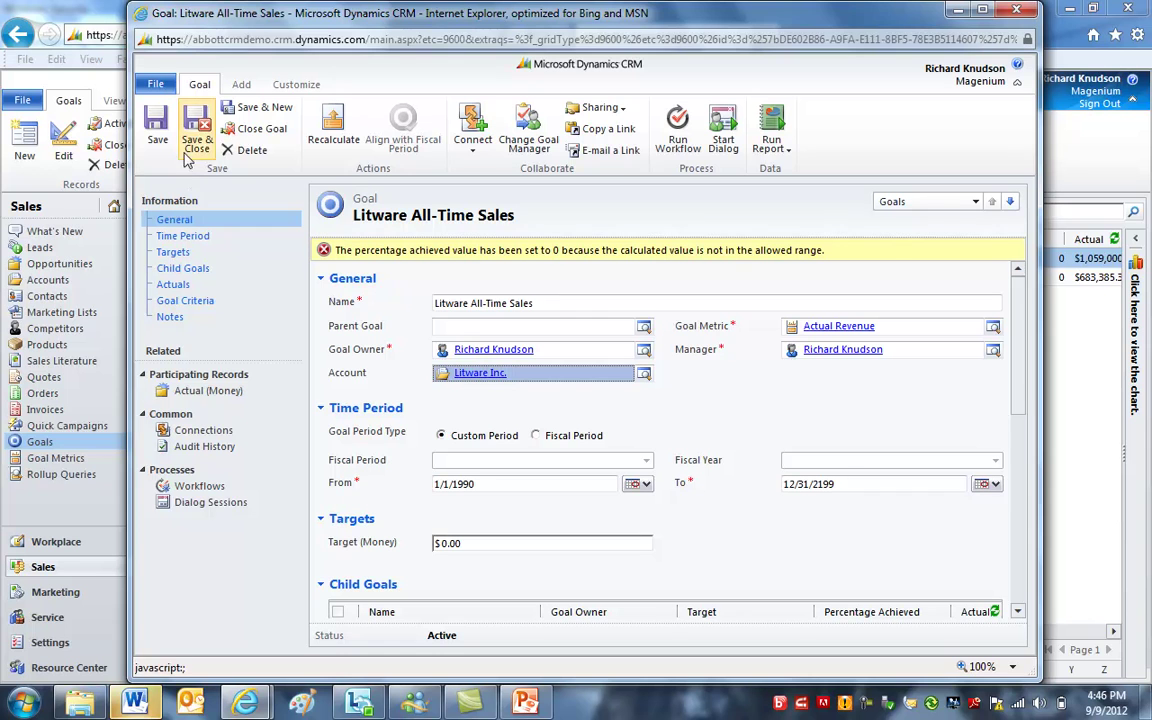
{"action": "left_click", "coordinate": [200, 125]}
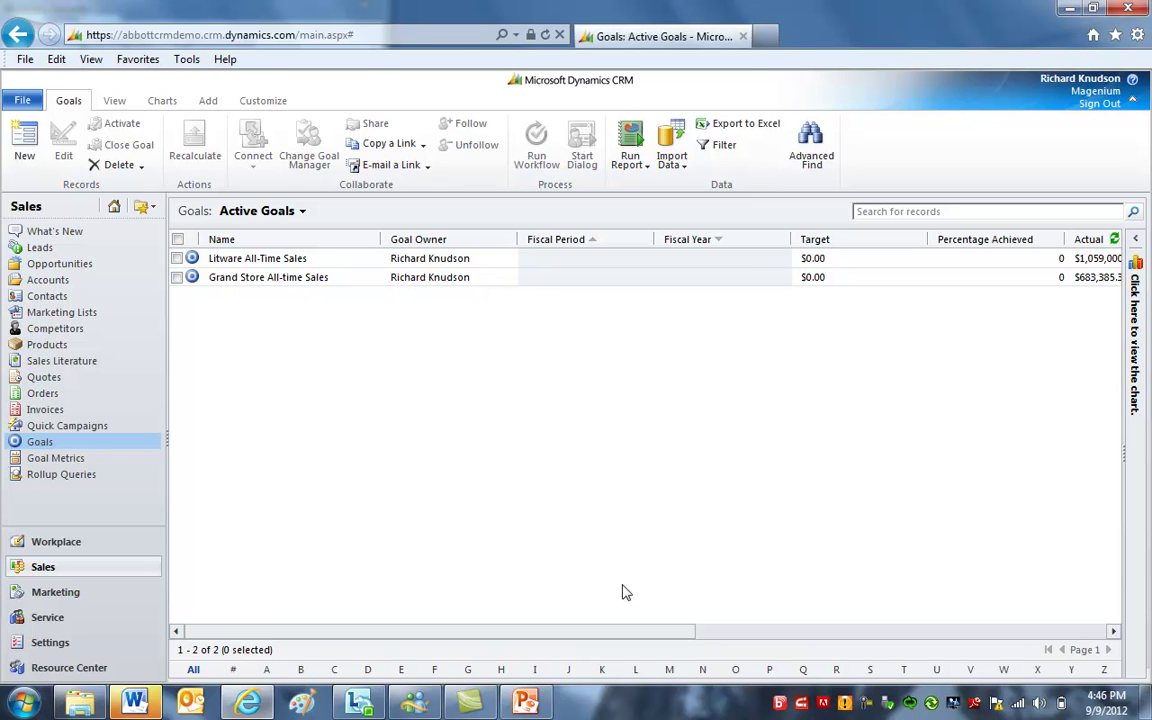
{"action": "left_click_drag", "start_coordinate": [617, 632], "coordinate": [708, 633]}
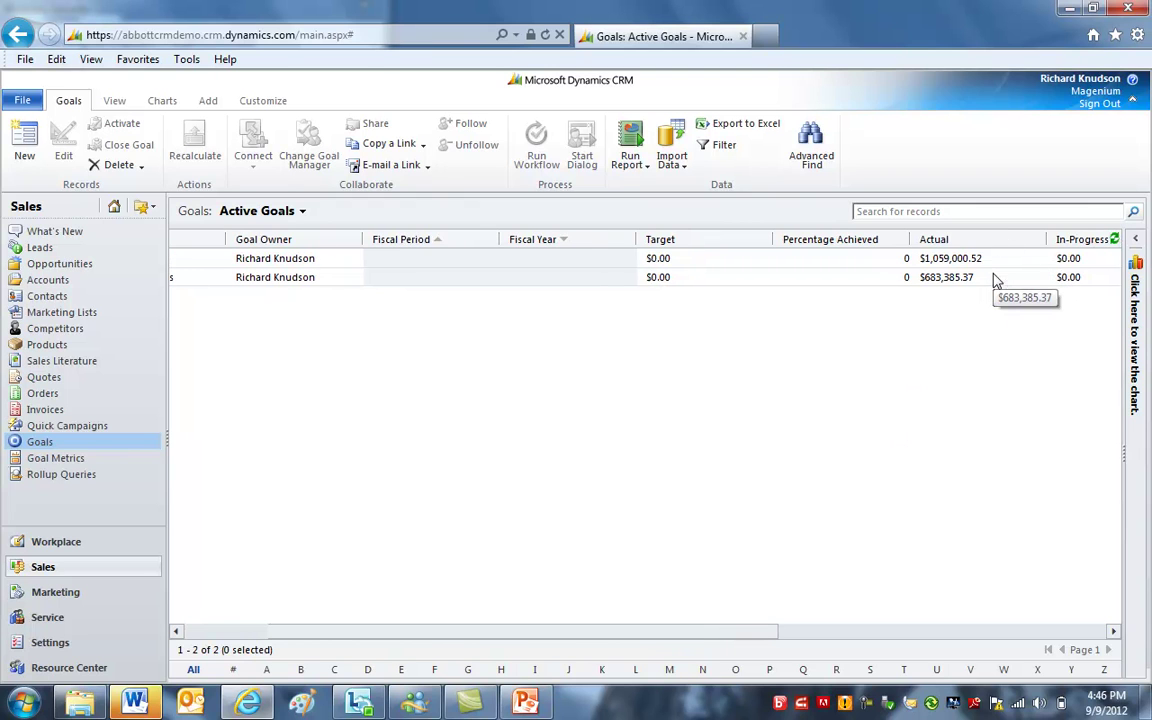
{"action": "left_click_drag", "start_coordinate": [638, 630], "coordinate": [552, 650]}
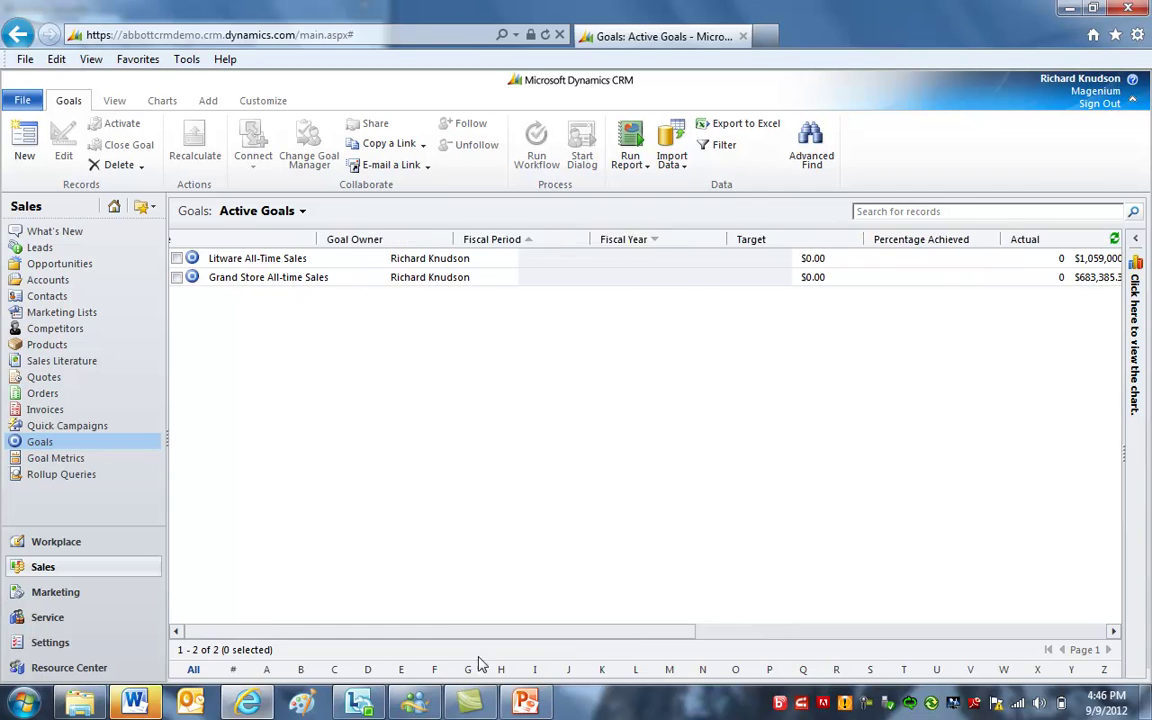
Step: Create a new blank workflow process for the Goal entity named Calculate Account Aggregates
{"action": "left_click", "coordinate": [50, 642]}
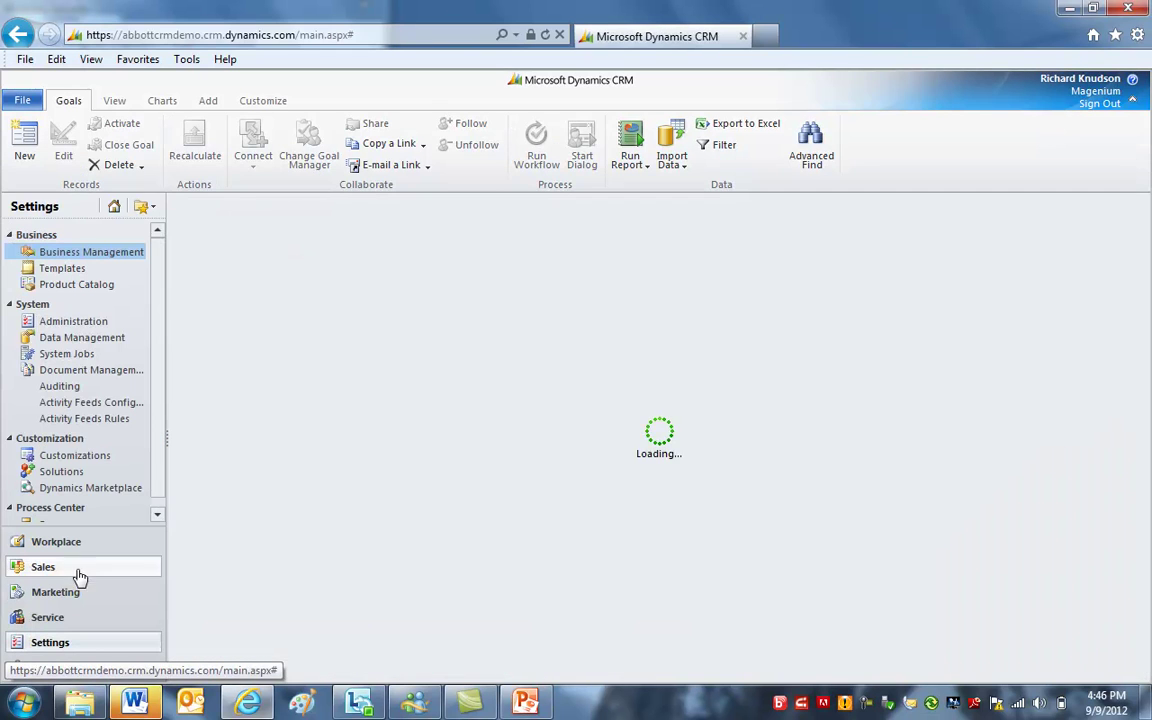
{"action": "scroll", "coordinate": [140, 478], "scroll_direction": "down", "scroll_amount": 1}
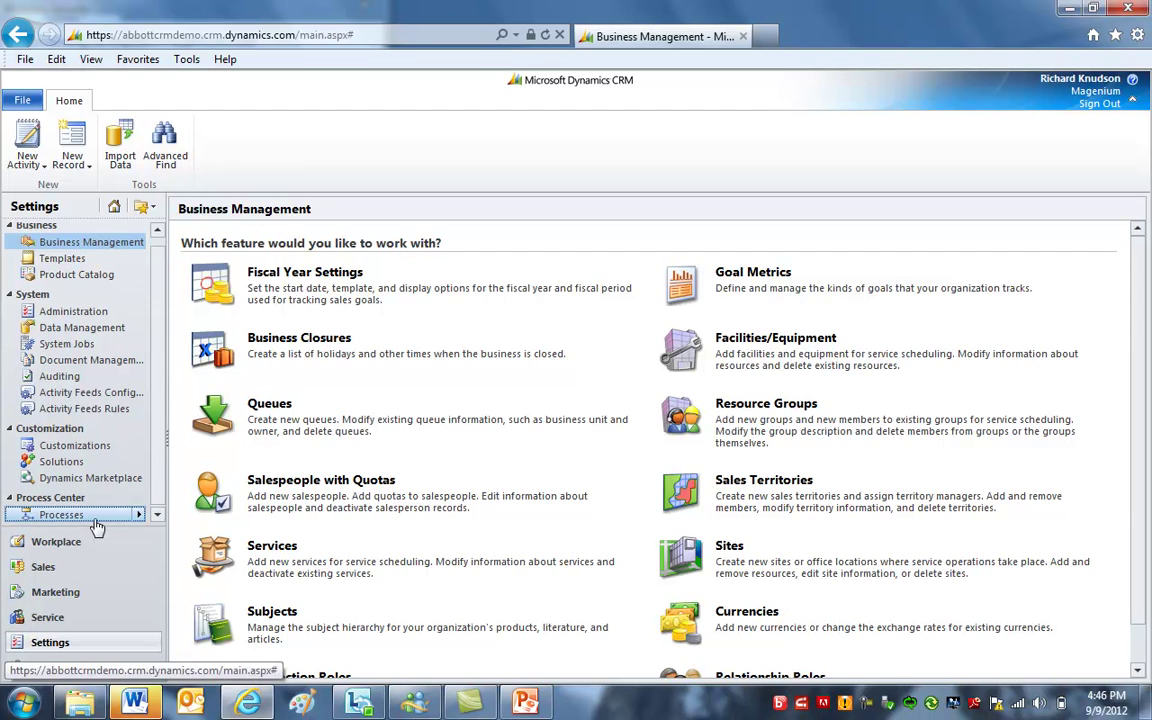
{"action": "left_click", "coordinate": [85, 514]}
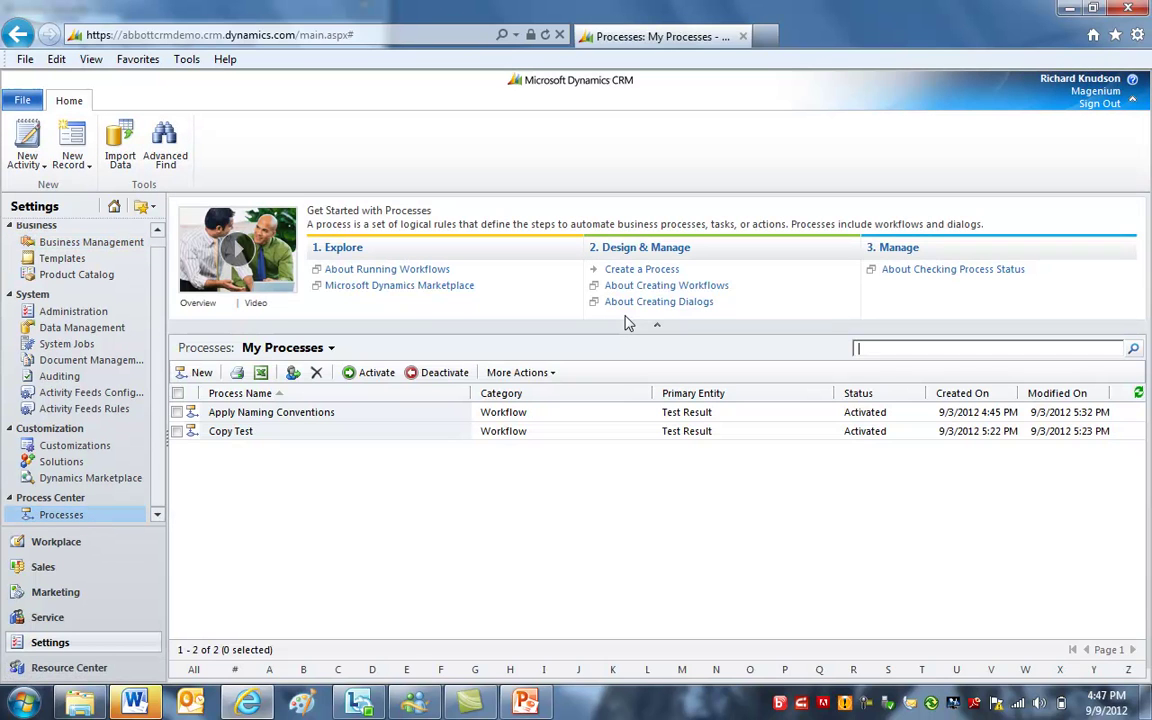
{"action": "left_click", "coordinate": [197, 372]}
{"action": "left_click", "coordinate": [760, 264]}
{"action": "left_click", "coordinate": [732, 305]}
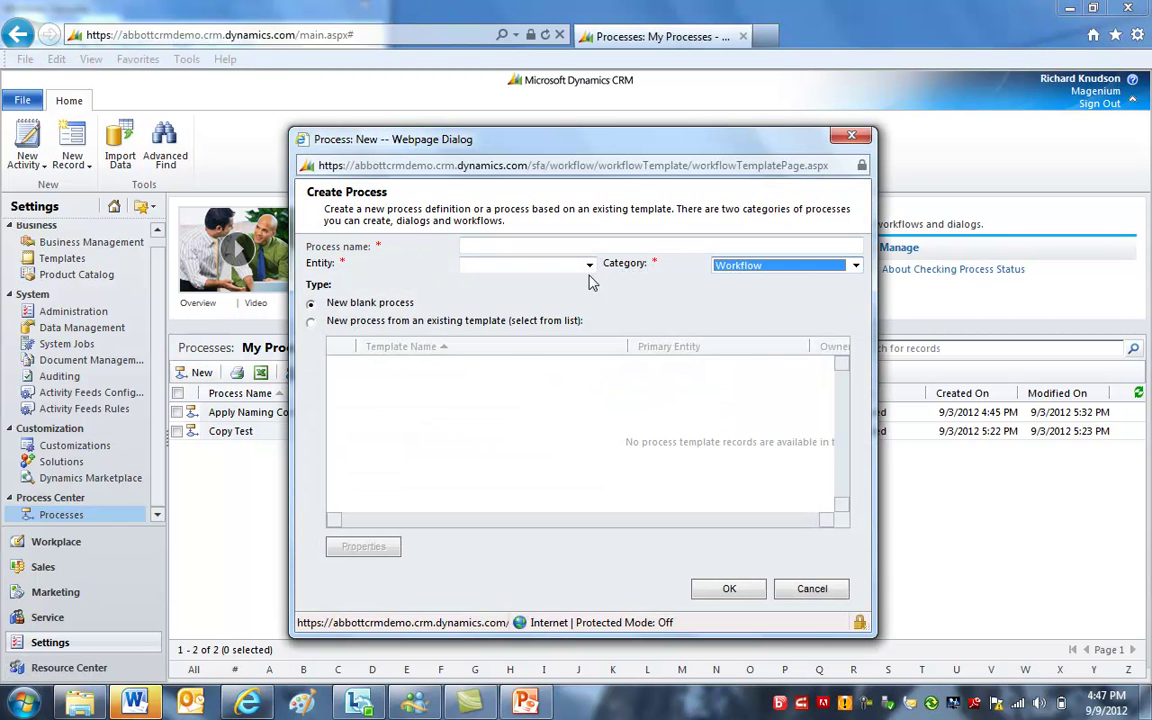
{"action": "left_click", "coordinate": [527, 265]}
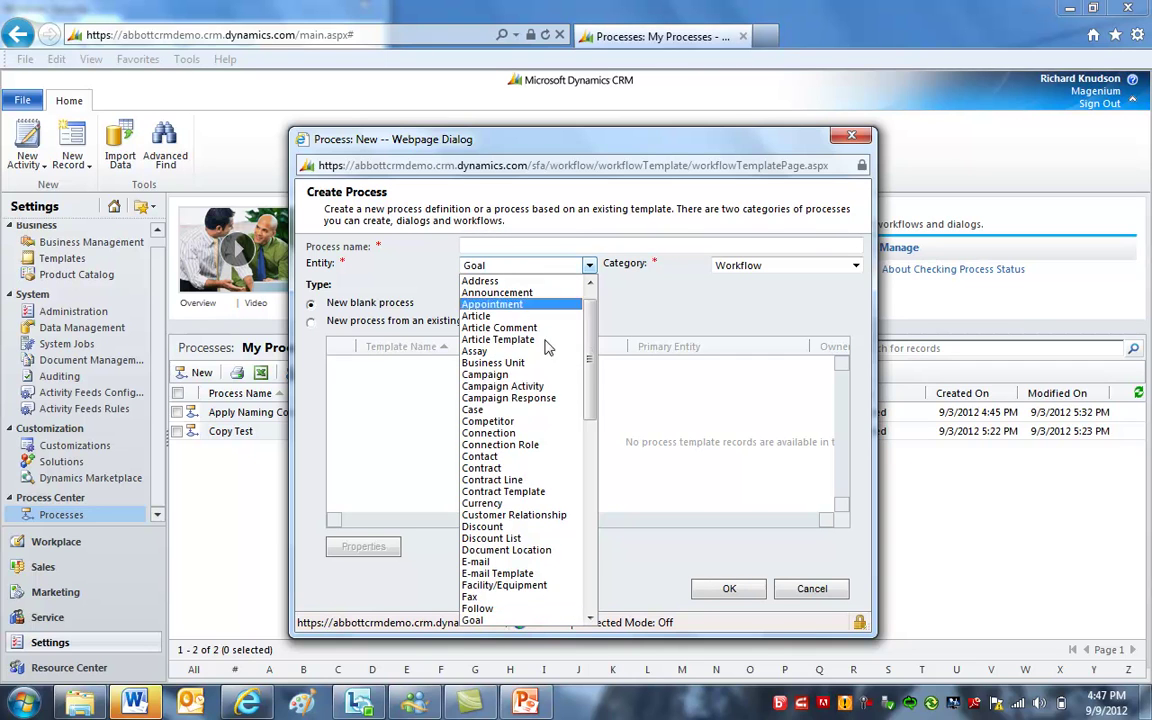
{"action": "scroll", "coordinate": [520, 370], "scroll_direction": "down", "scroll_amount": 1}
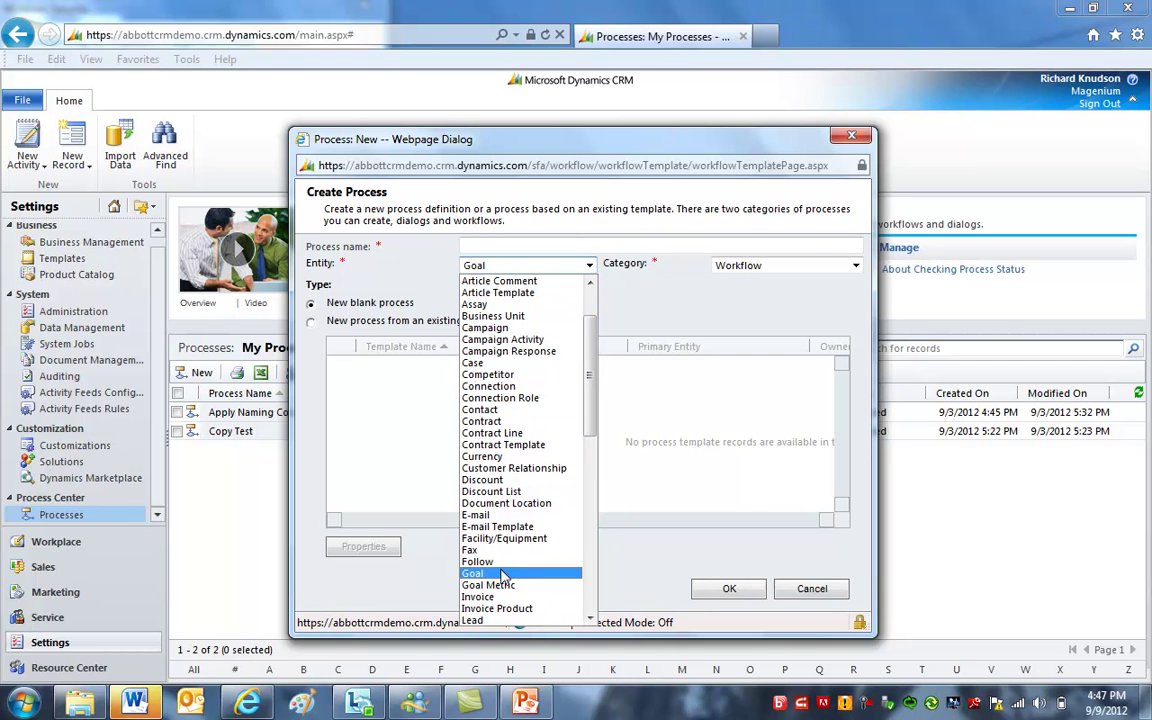
{"action": "left_click", "coordinate": [553, 262]}
{"action": "left_click", "coordinate": [542, 247]}
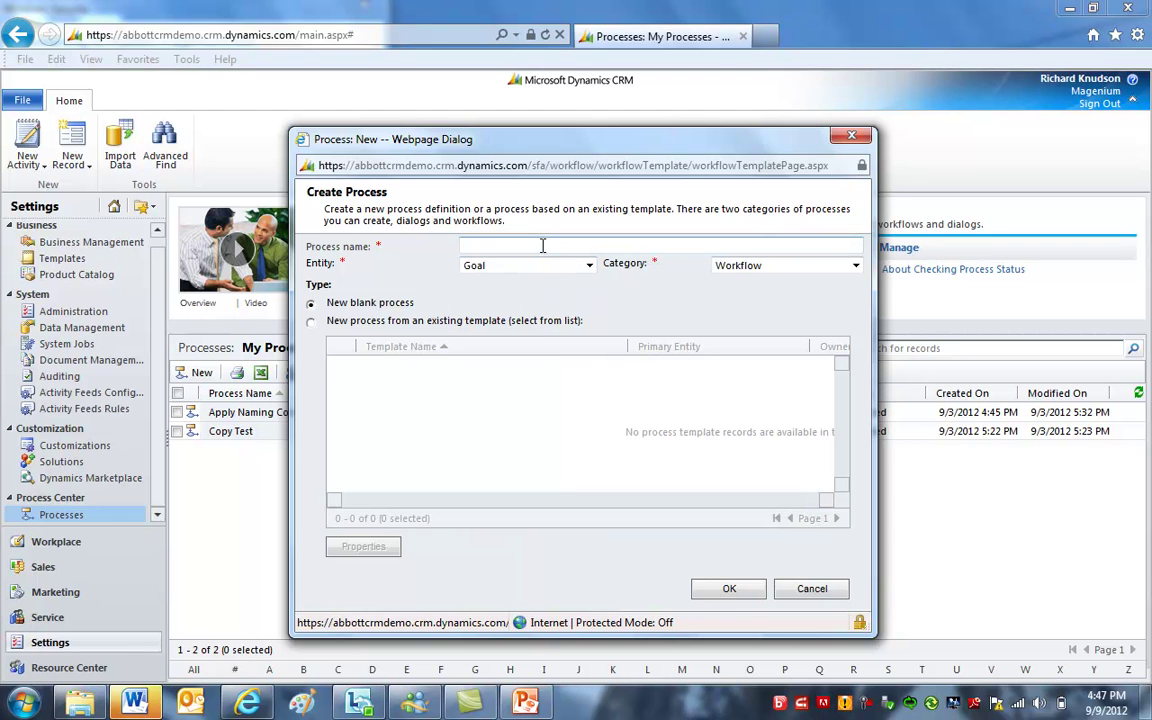
{"action": "type", "text": "Calculate Account Aggregates"}
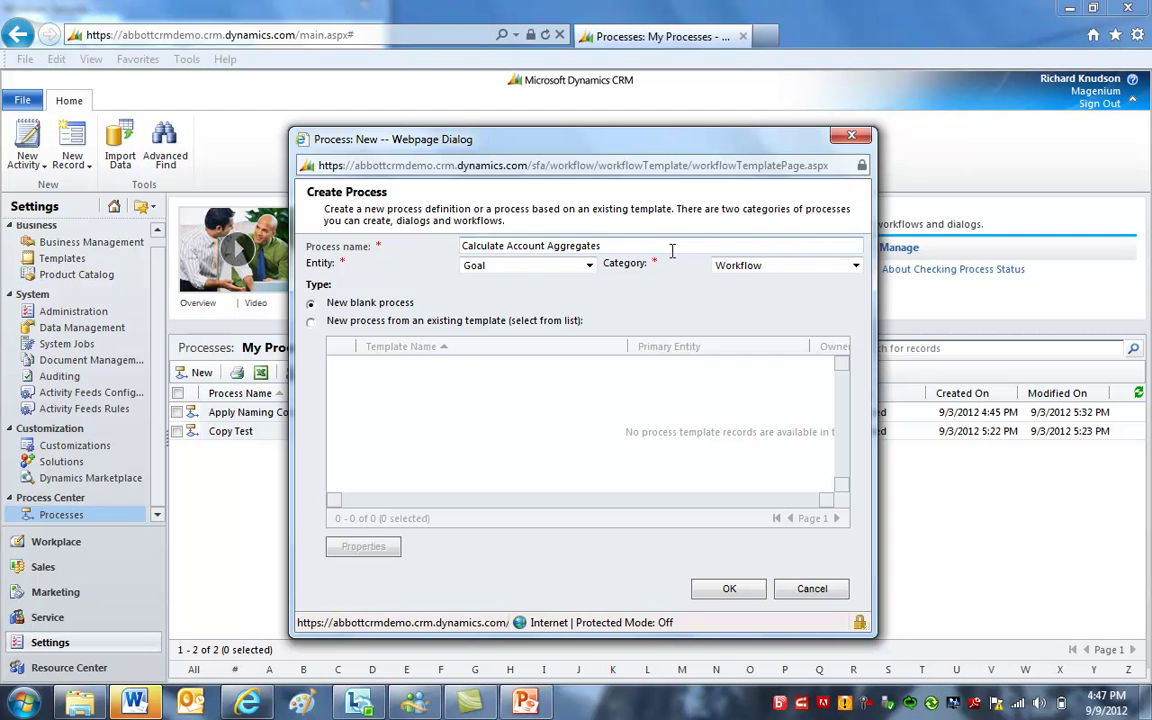
{"action": "left_click", "coordinate": [727, 591]}
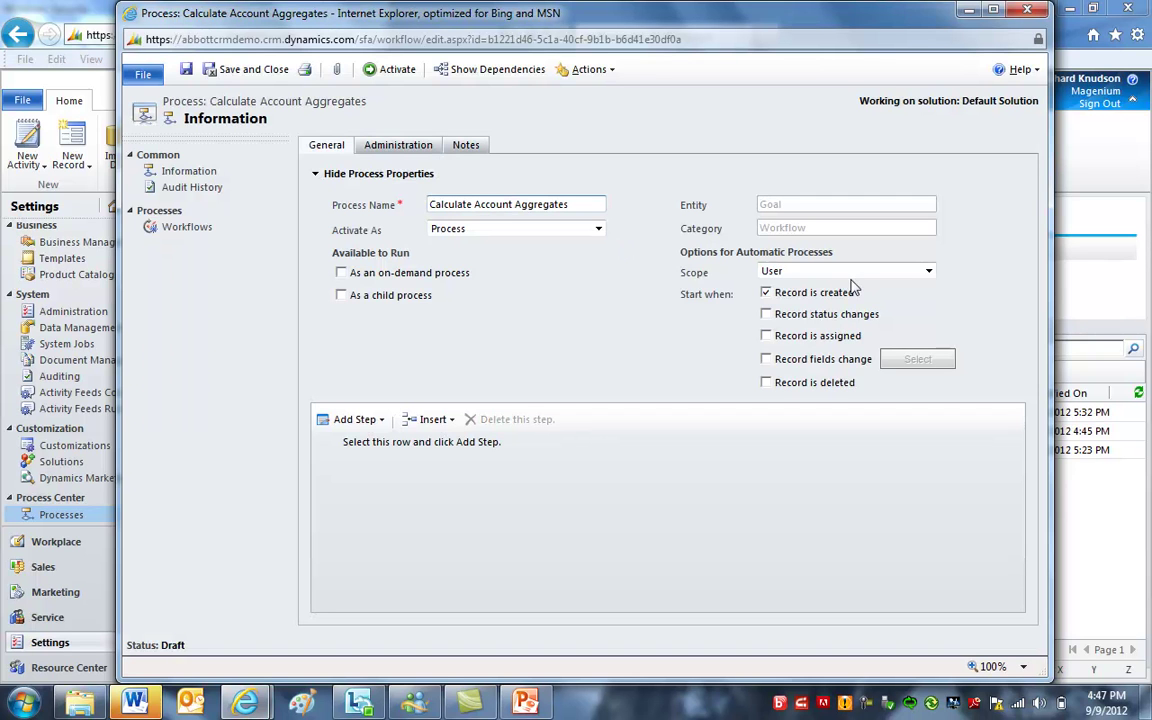
Step: Set the workflow scope to Organization and make it start on changes to the Actual (Money) field instead of on record creation
{"action": "left_click", "coordinate": [845, 272]}
{"action": "left_click", "coordinate": [792, 327]}
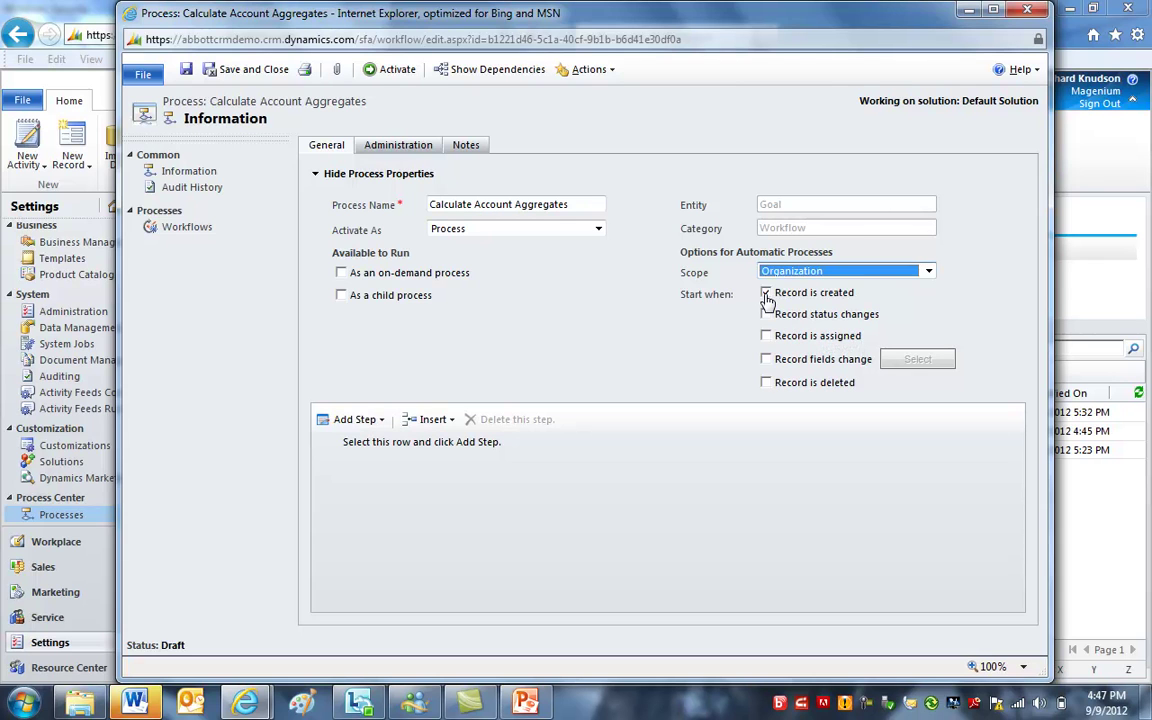
{"action": "left_click", "coordinate": [766, 293]}
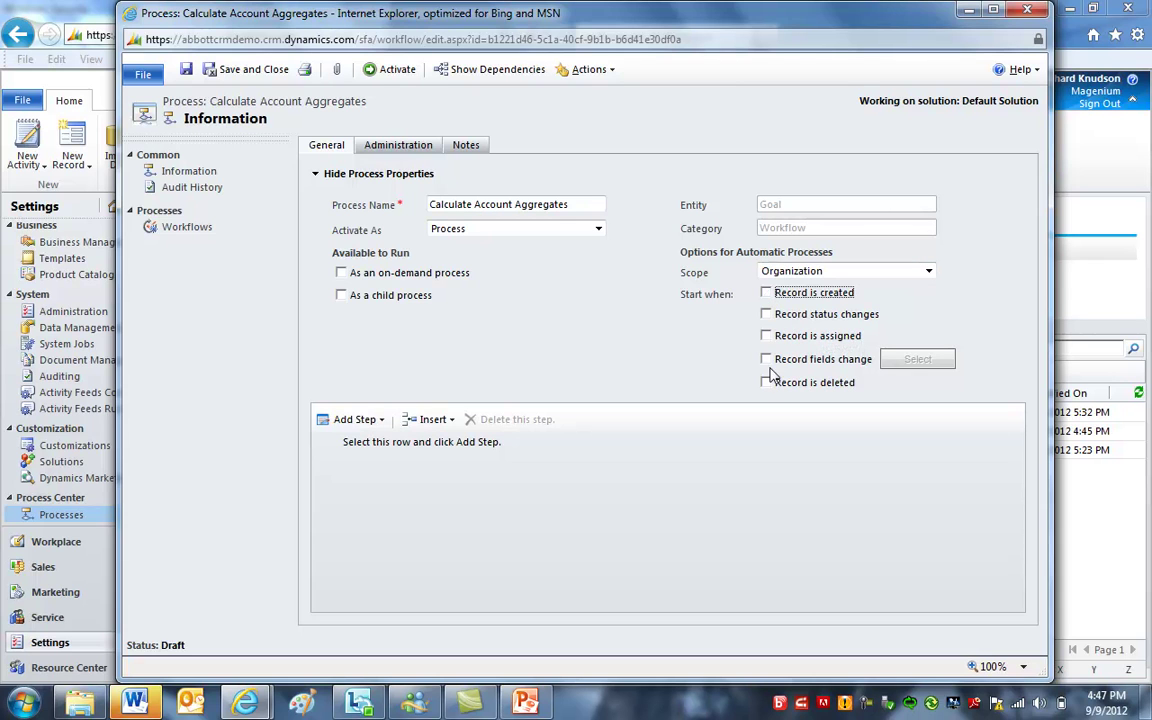
{"action": "left_click", "coordinate": [766, 360]}
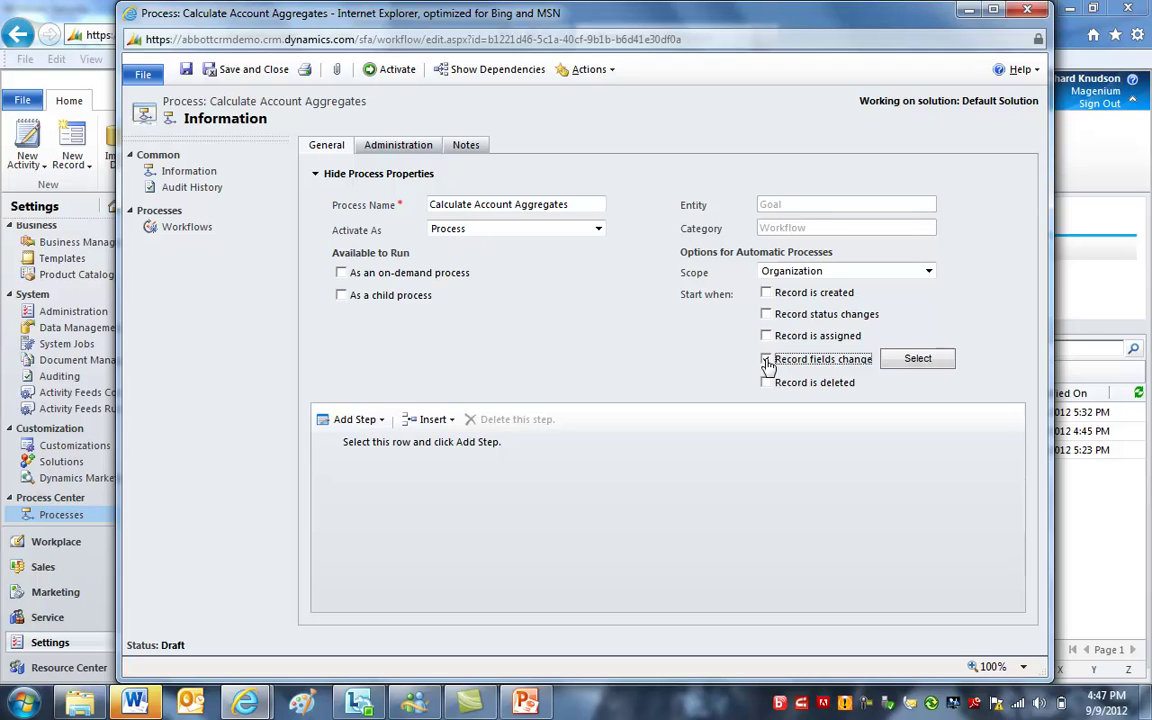
{"action": "left_click", "coordinate": [914, 362]}
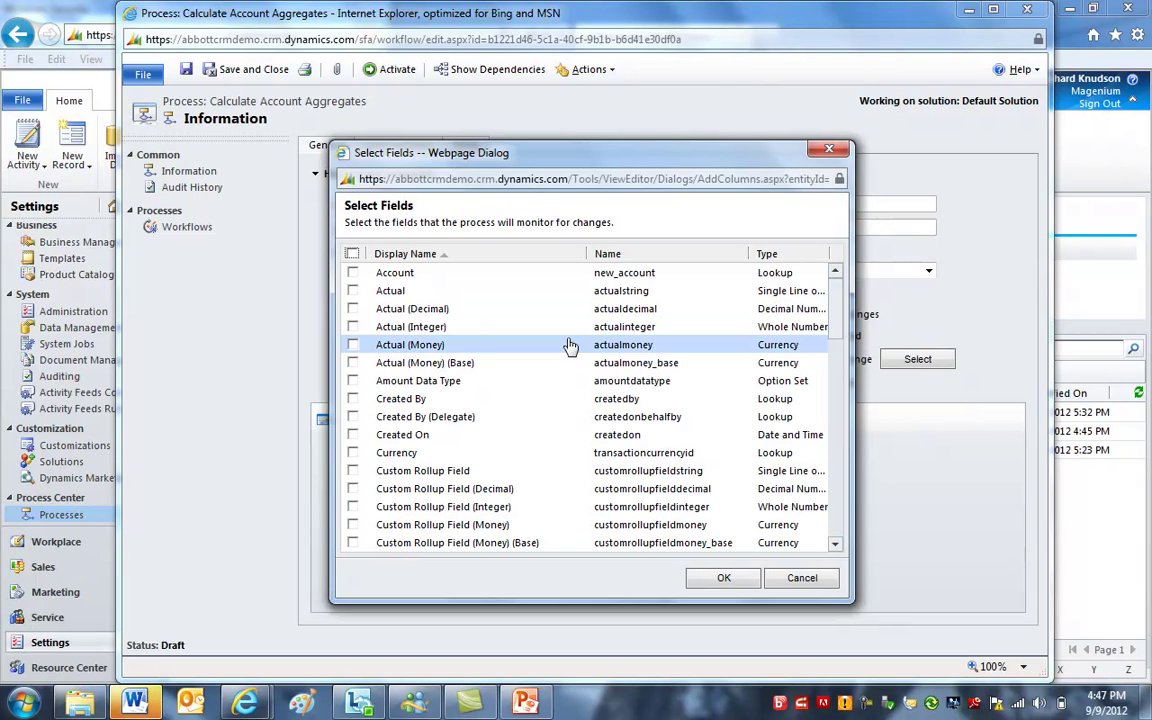
{"action": "left_click", "coordinate": [358, 347]}
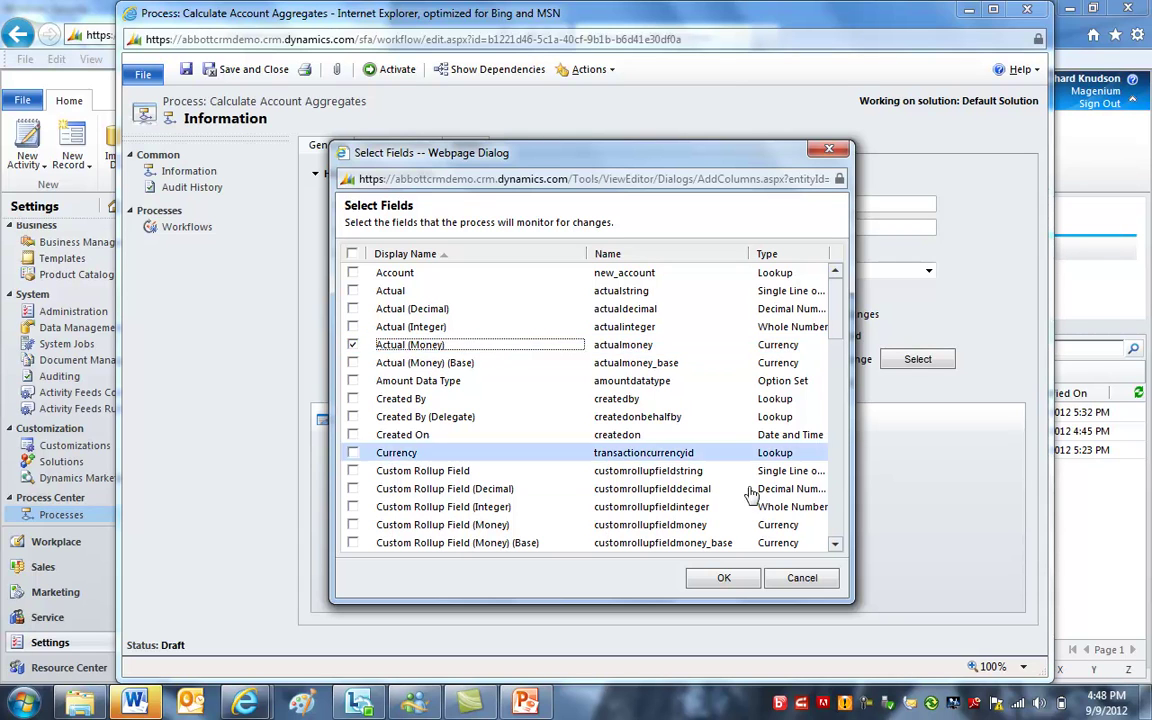
{"action": "left_click", "coordinate": [722, 578]}
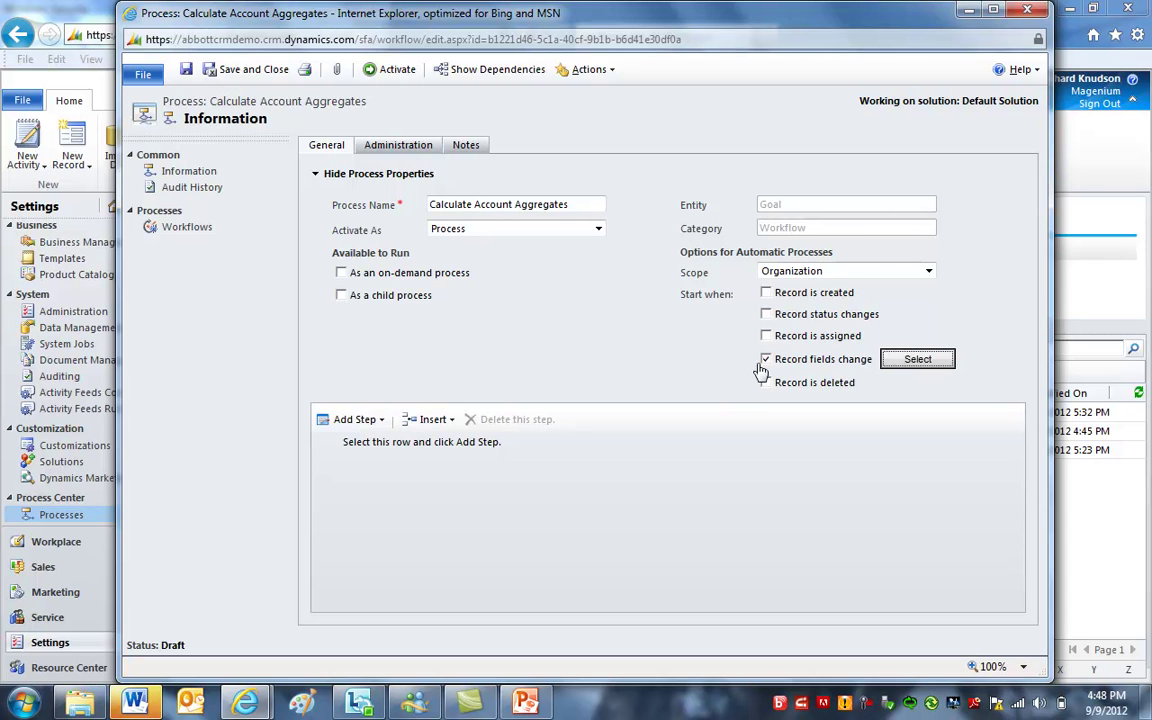
Step: Examine the workflow's job retention option for automatically deleting completed jobs, and return to its general properties
{"action": "left_click", "coordinate": [392, 147]}
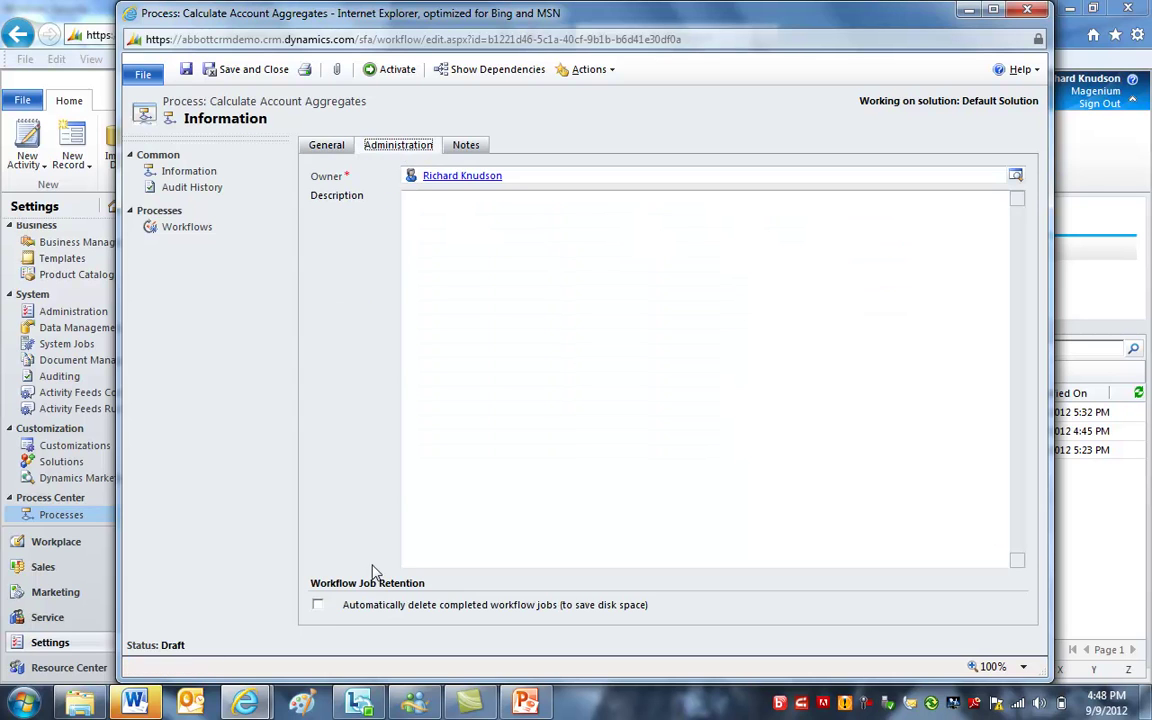
{"action": "left_click", "coordinate": [316, 606]}
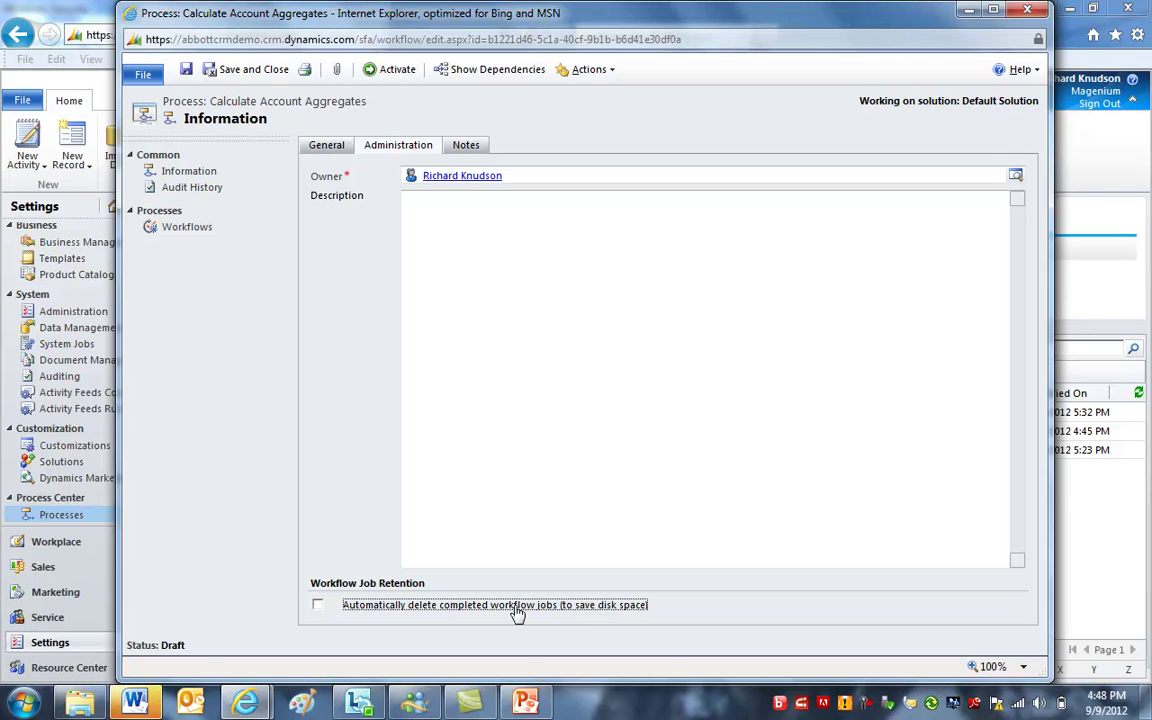
{"action": "left_click", "coordinate": [327, 152]}
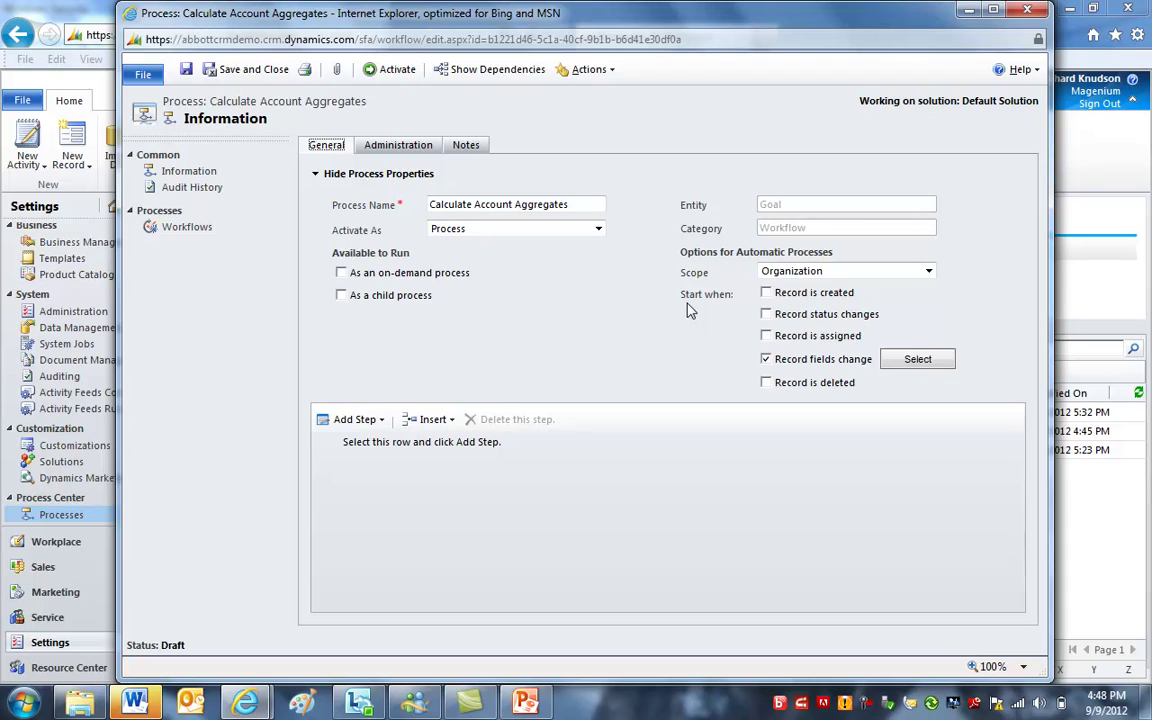
Step: Make the workflow available as an on-demand process and add a Check Condition step to it
{"action": "left_click", "coordinate": [380, 446]}
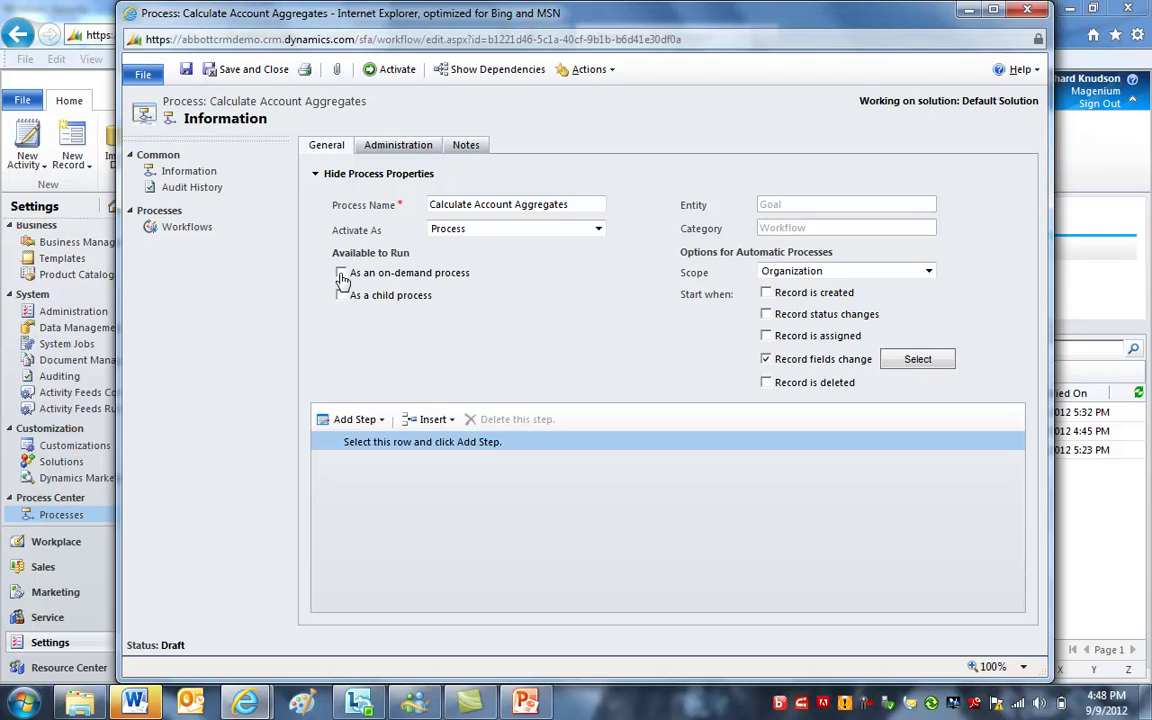
{"action": "left_click", "coordinate": [341, 274]}
{"action": "left_click", "coordinate": [368, 419]}
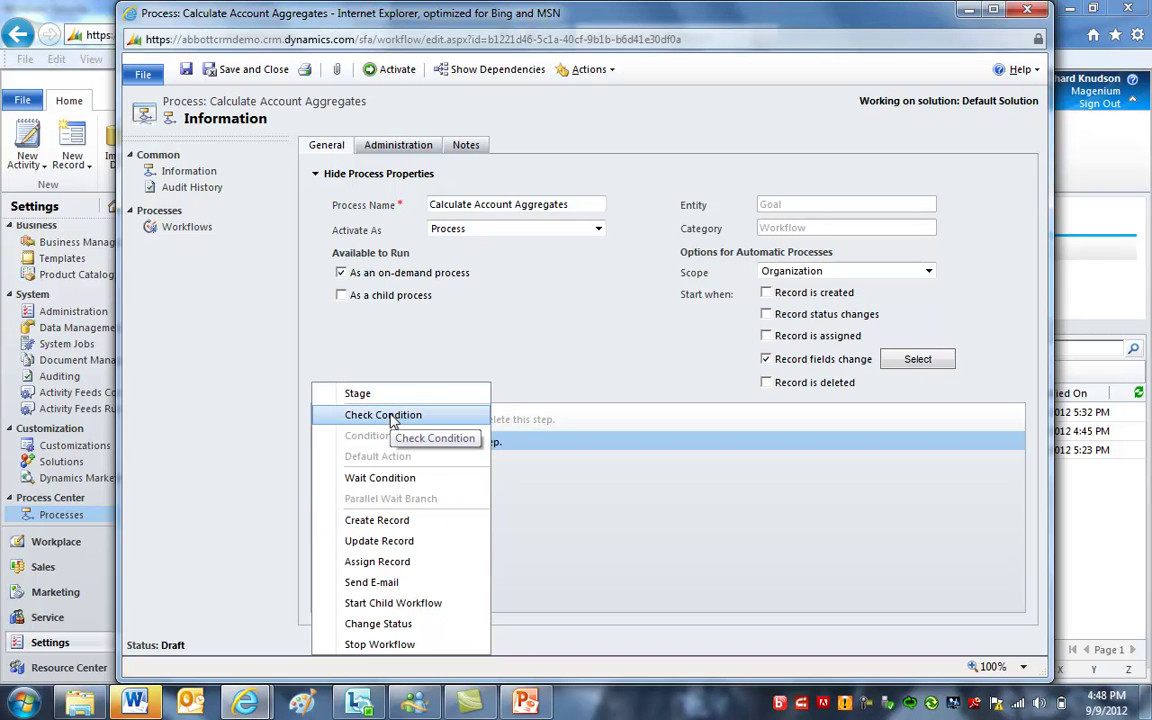
{"action": "left_click", "coordinate": [391, 418]}
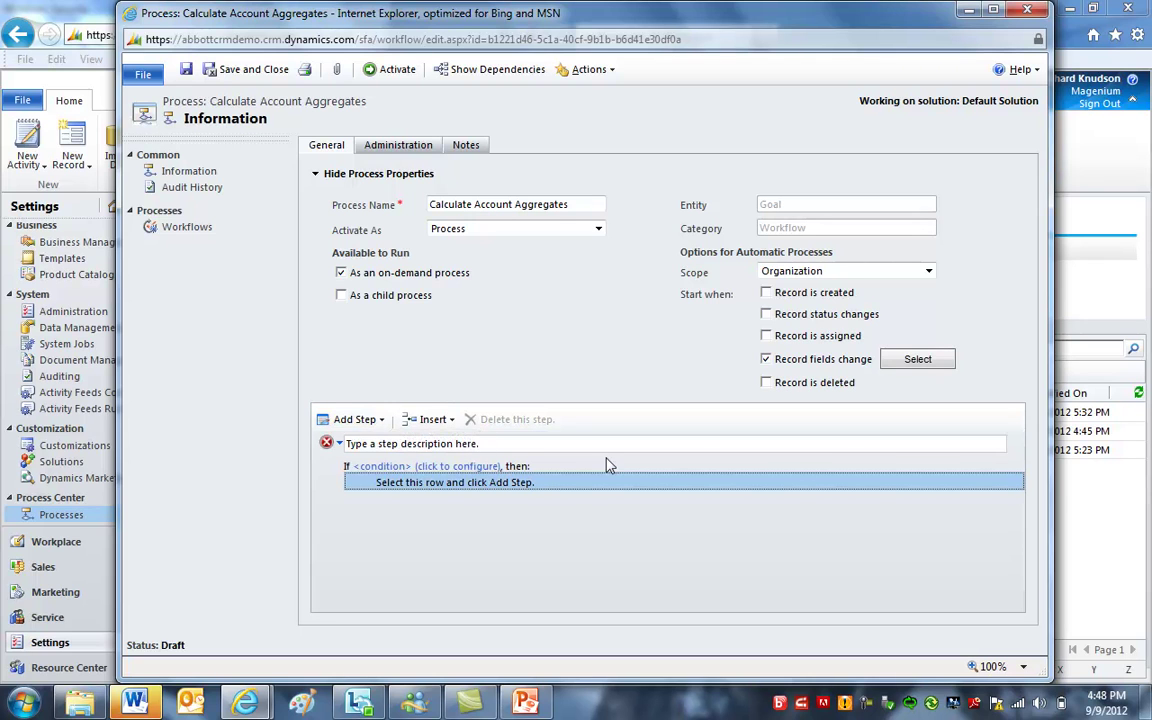
Step: Set the condition to Goal Account Contains Data, save and close it, and select the empty action row beneath it
{"action": "left_click", "coordinate": [449, 468]}
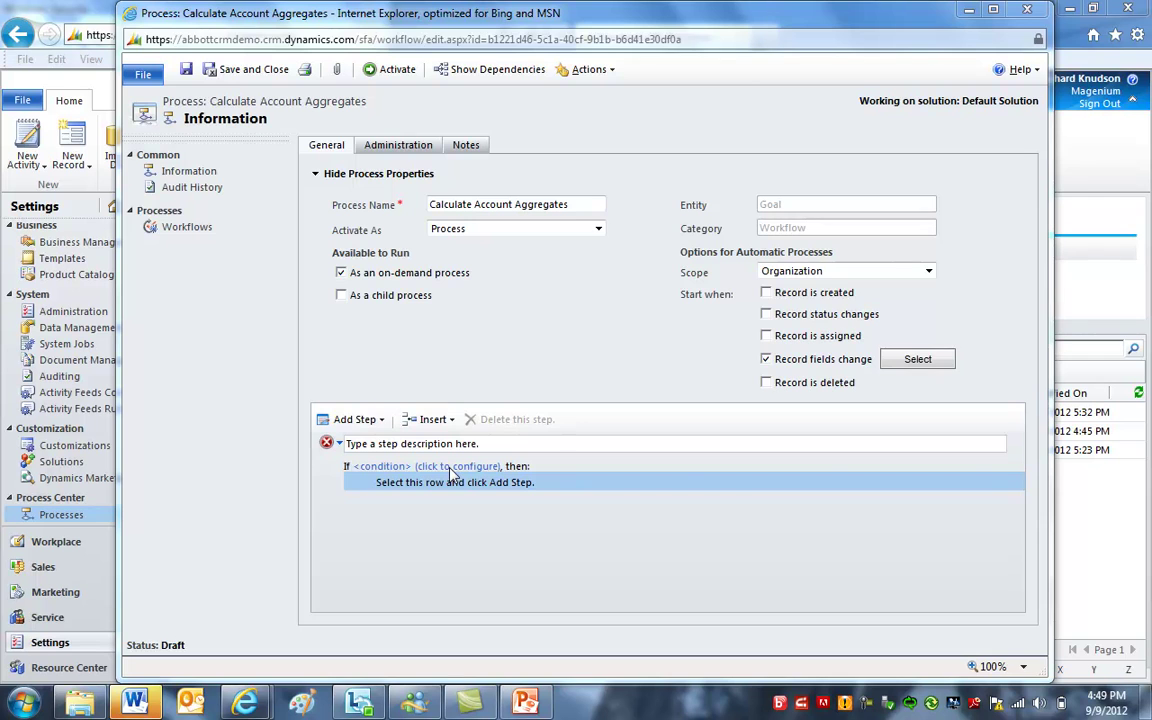
{"action": "left_click", "coordinate": [249, 197]}
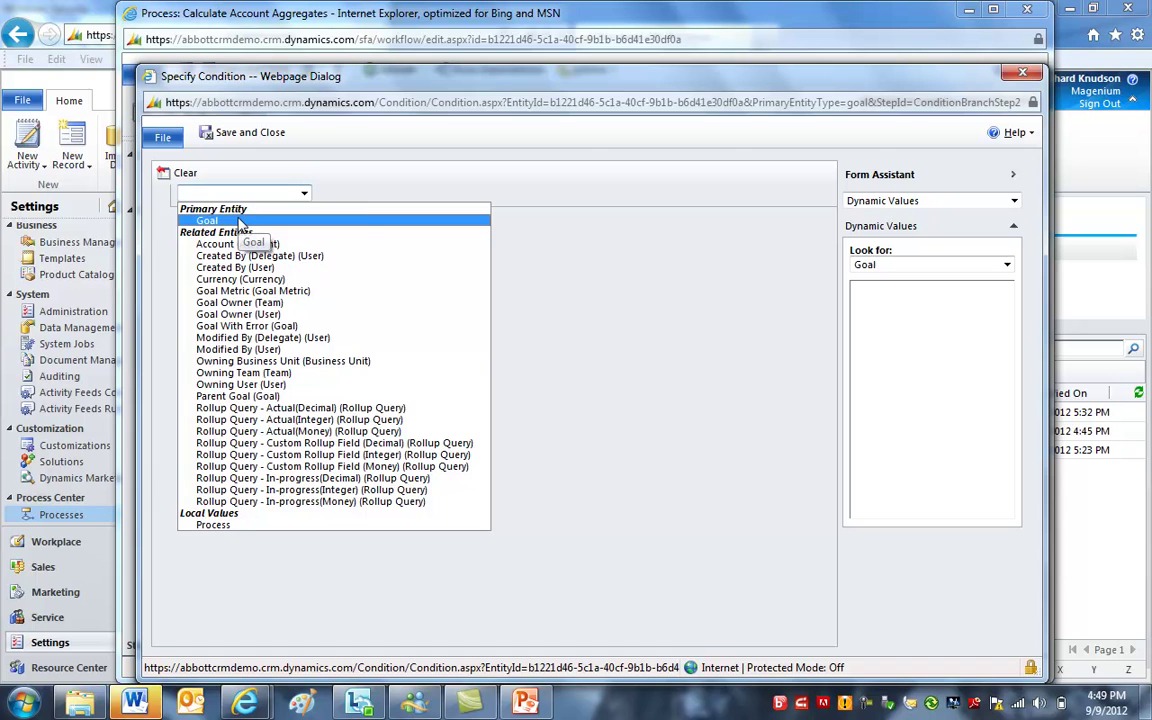
{"action": "left_click", "coordinate": [242, 222]}
{"action": "left_click", "coordinate": [385, 196]}
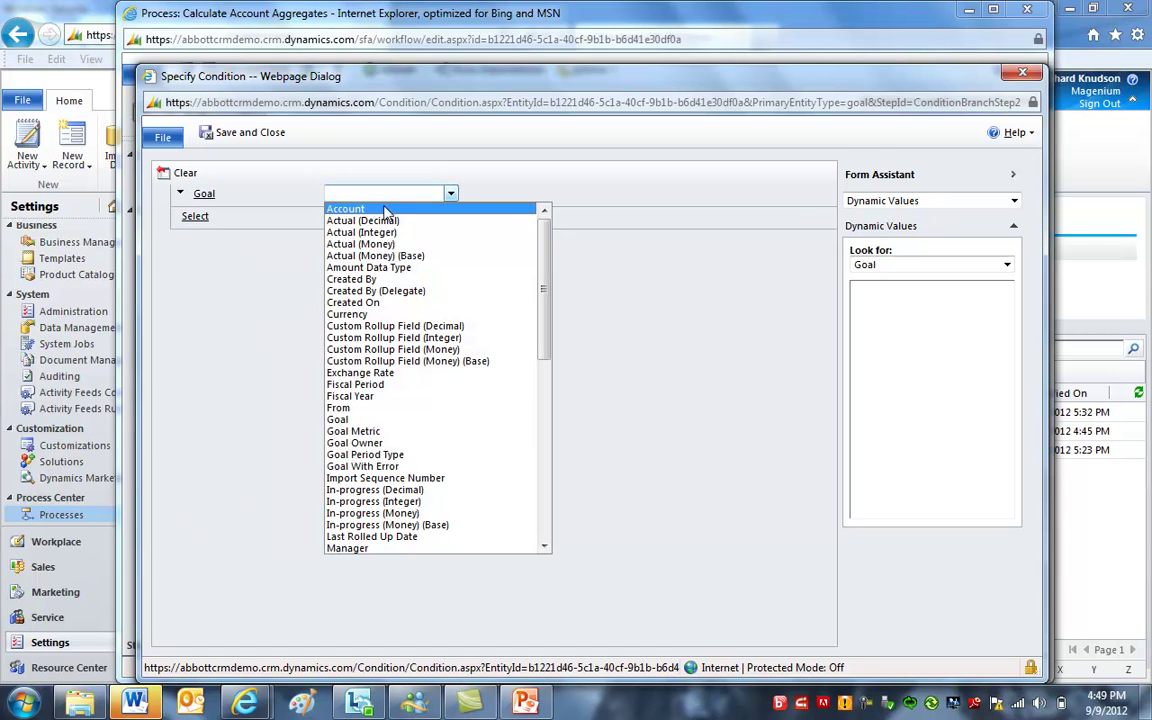
{"action": "left_click", "coordinate": [378, 212]}
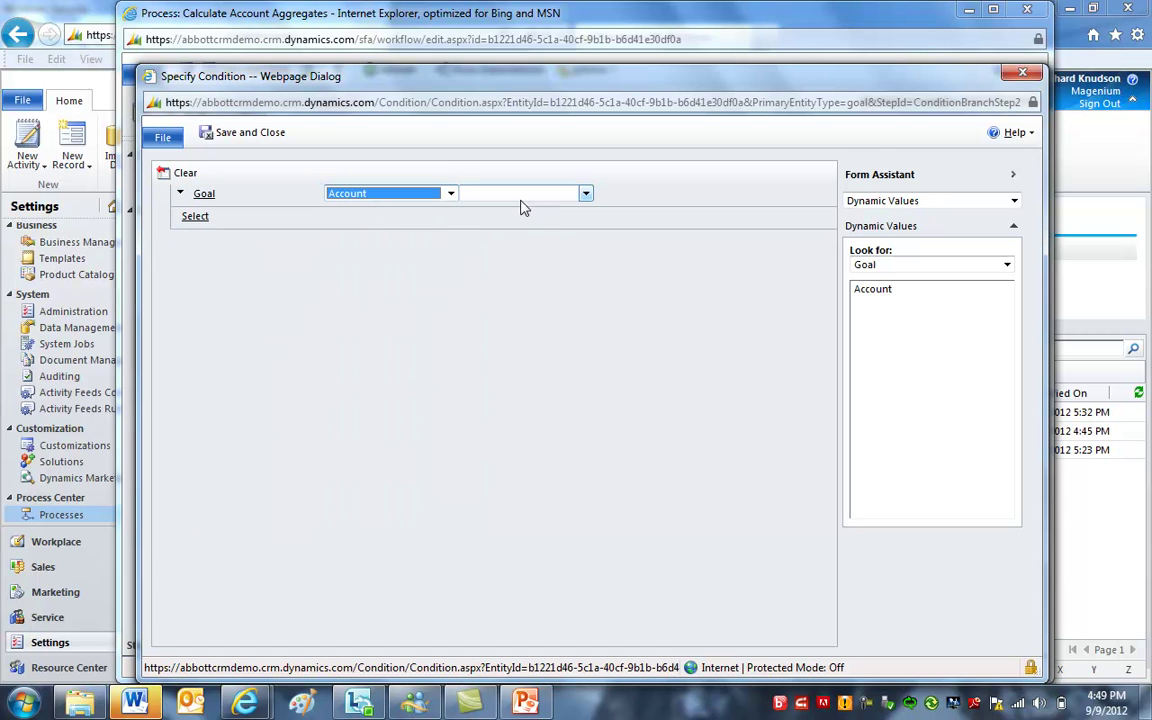
{"action": "left_click", "coordinate": [521, 200]}
{"action": "left_click", "coordinate": [505, 232]}
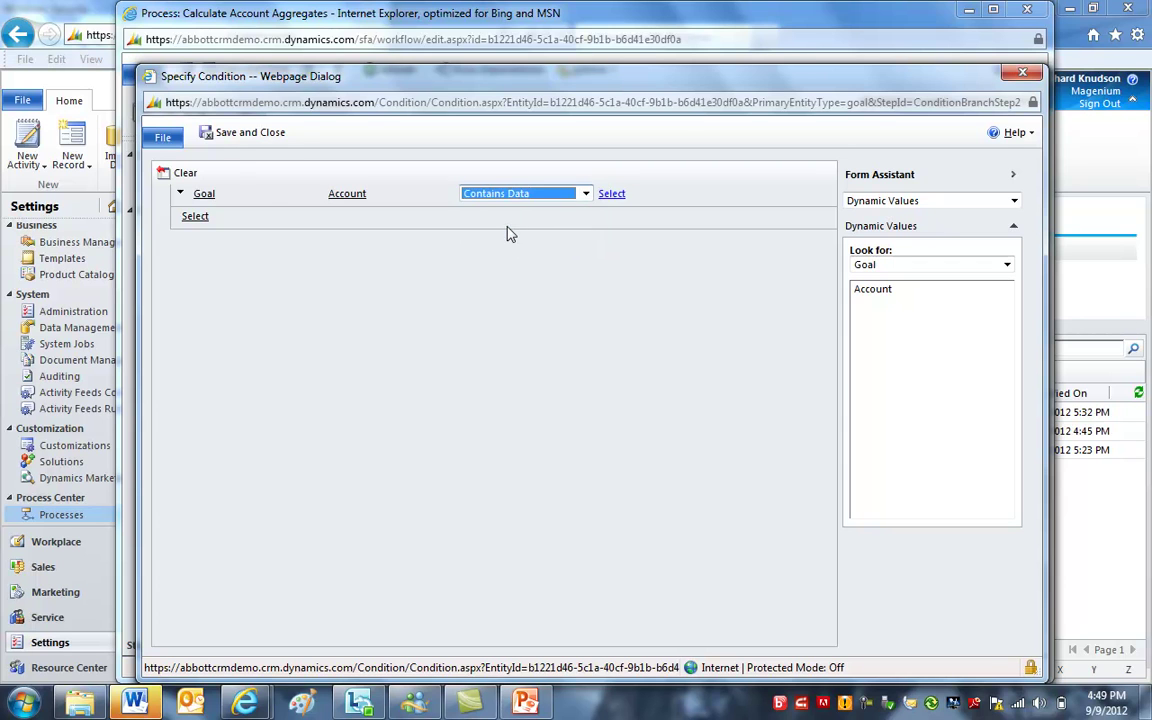
{"action": "left_click", "coordinate": [240, 133]}
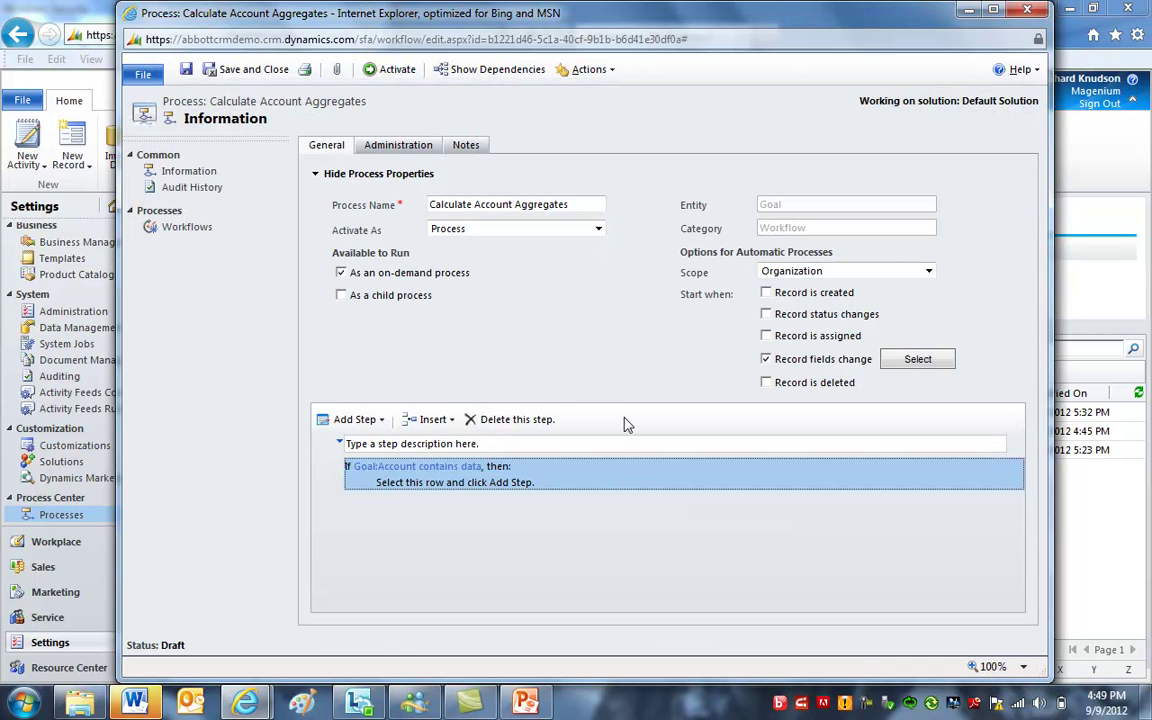
{"action": "left_click", "coordinate": [484, 486]}
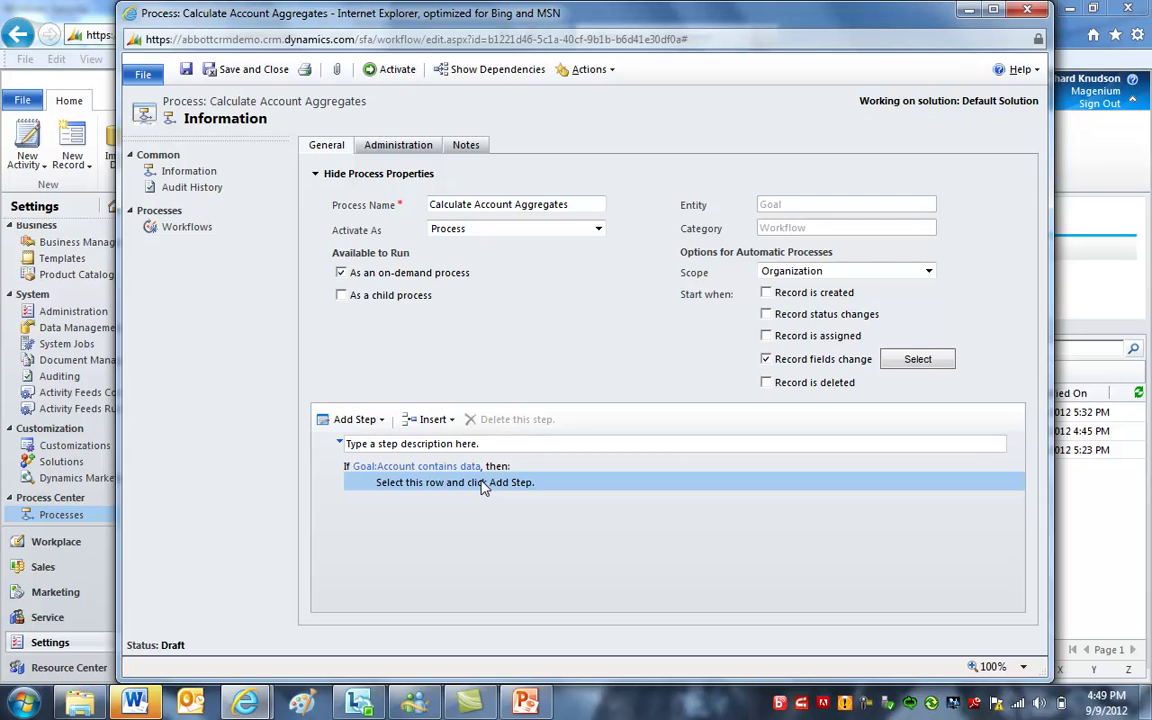
Step: Add an Update Record step for the related Account under the condition and open its properties
{"action": "left_click", "coordinate": [355, 419]}
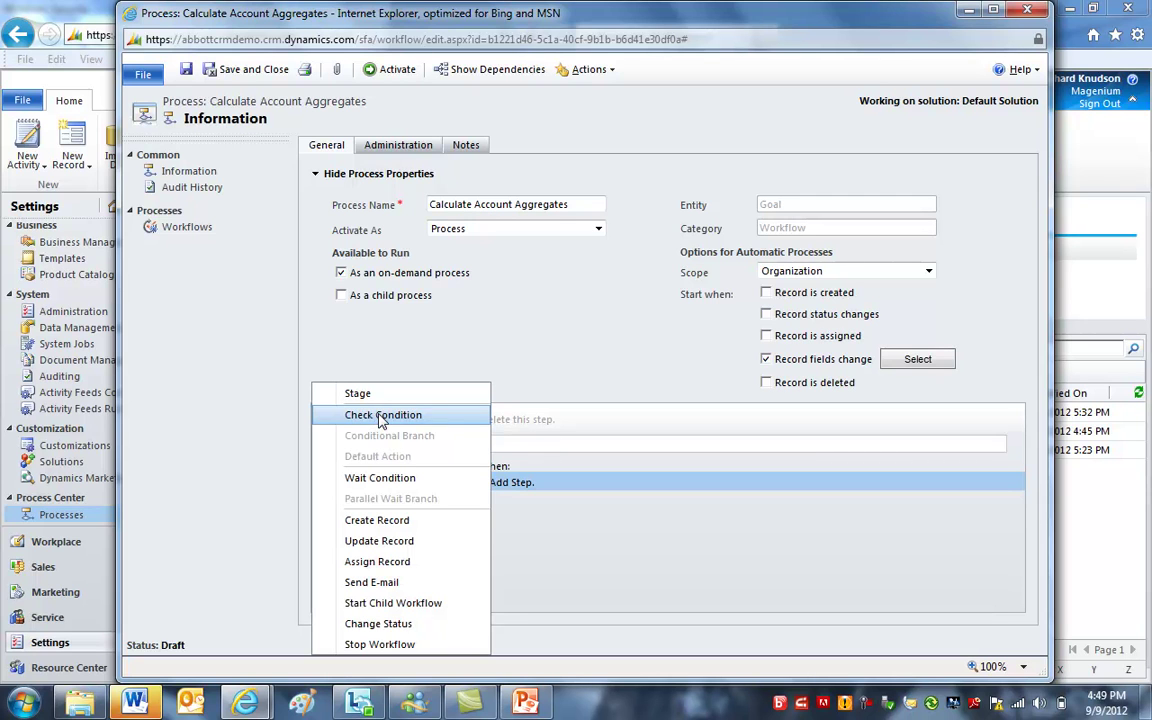
{"action": "left_click", "coordinate": [391, 541]}
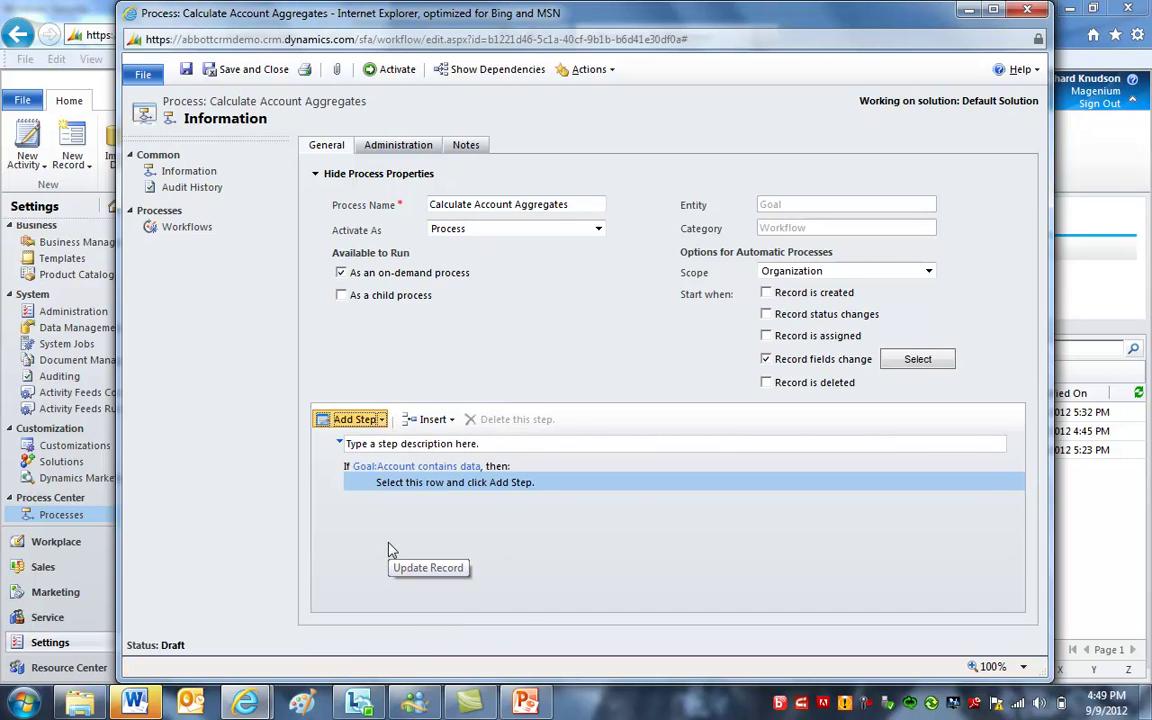
{"action": "left_click", "coordinate": [551, 511]}
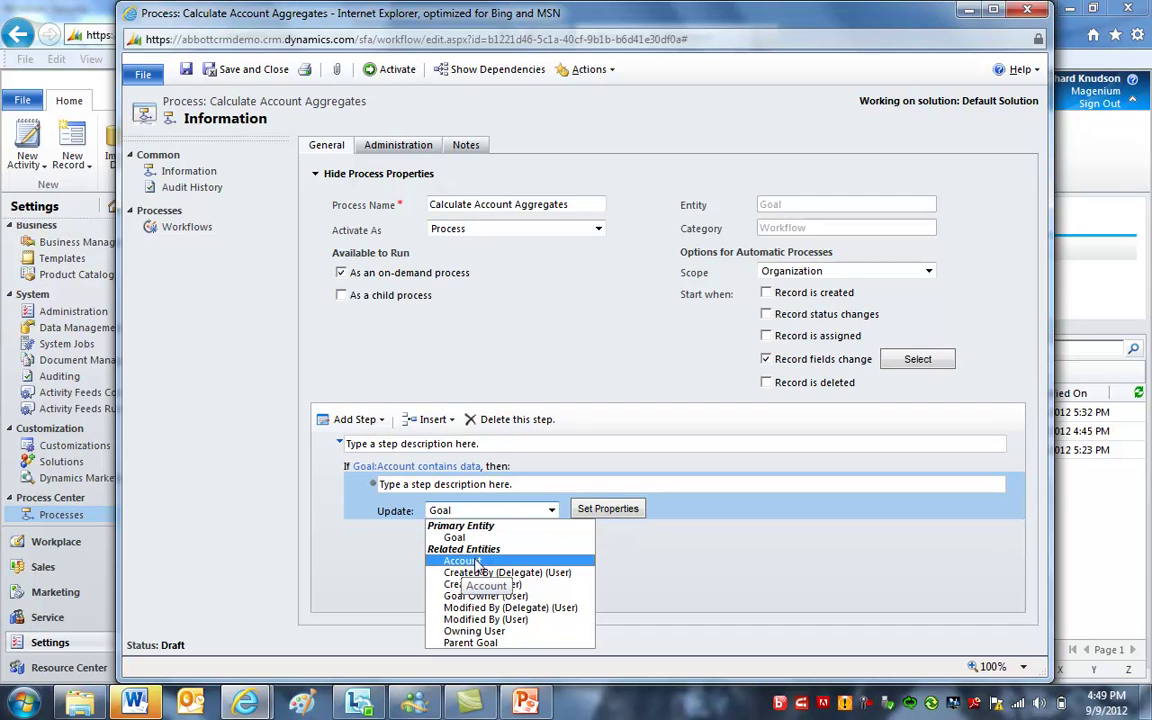
{"action": "left_click", "coordinate": [476, 561]}
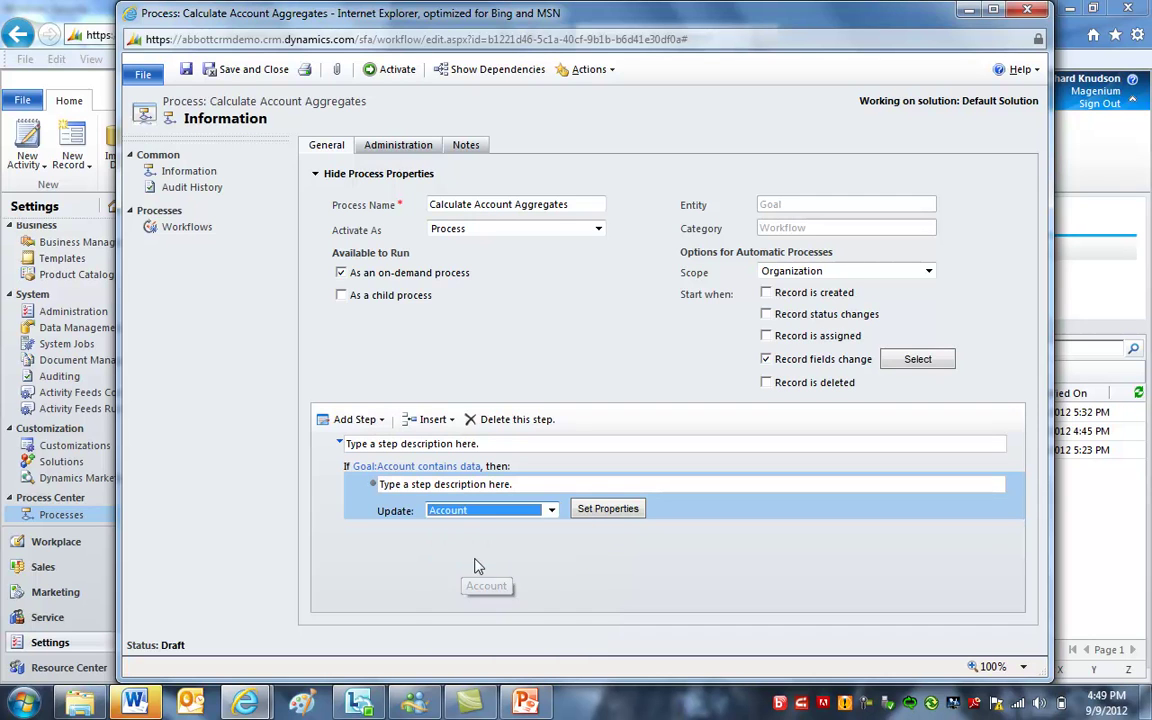
{"action": "left_click", "coordinate": [615, 517]}
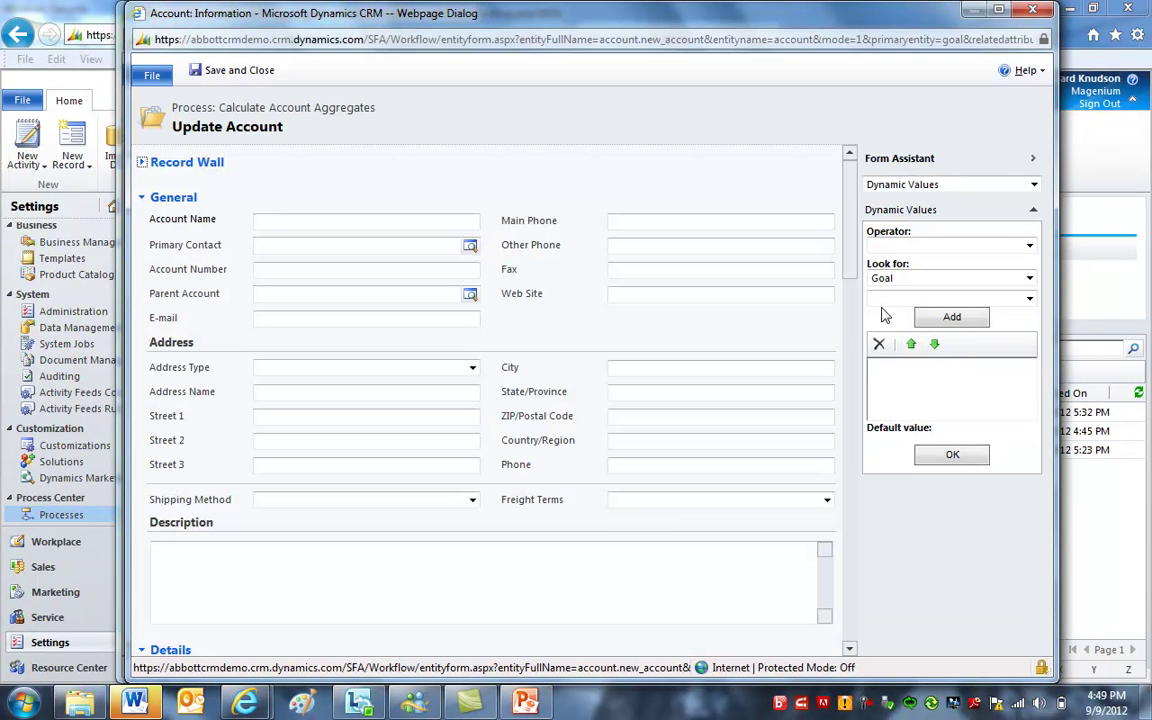
Step: Set the account's All-Time Sales field to the goal's Actual (Money) dynamic value, and save and close the update form
{"action": "left_click_drag", "start_coordinate": [850, 255], "coordinate": [841, 464]}
{"action": "scroll", "coordinate": [840, 481], "scroll_direction": "down", "scroll_amount": 5}
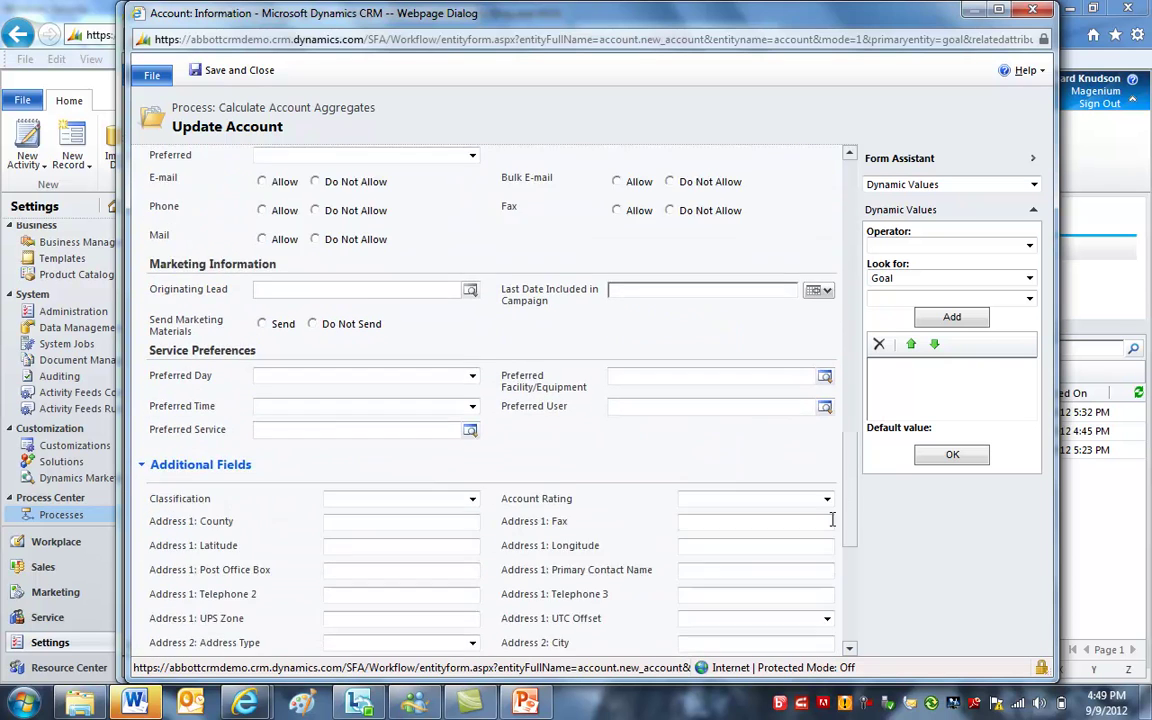
{"action": "scroll", "coordinate": [827, 563], "scroll_direction": "down", "scroll_amount": 3}
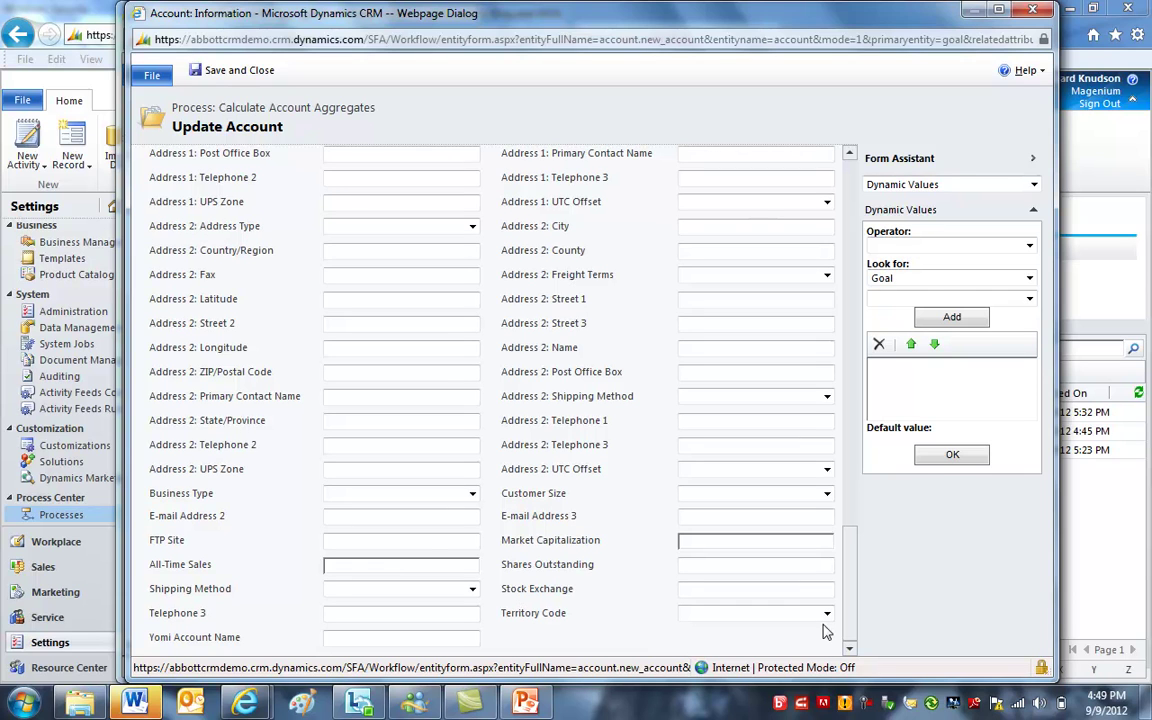
{"action": "left_click", "coordinate": [389, 566]}
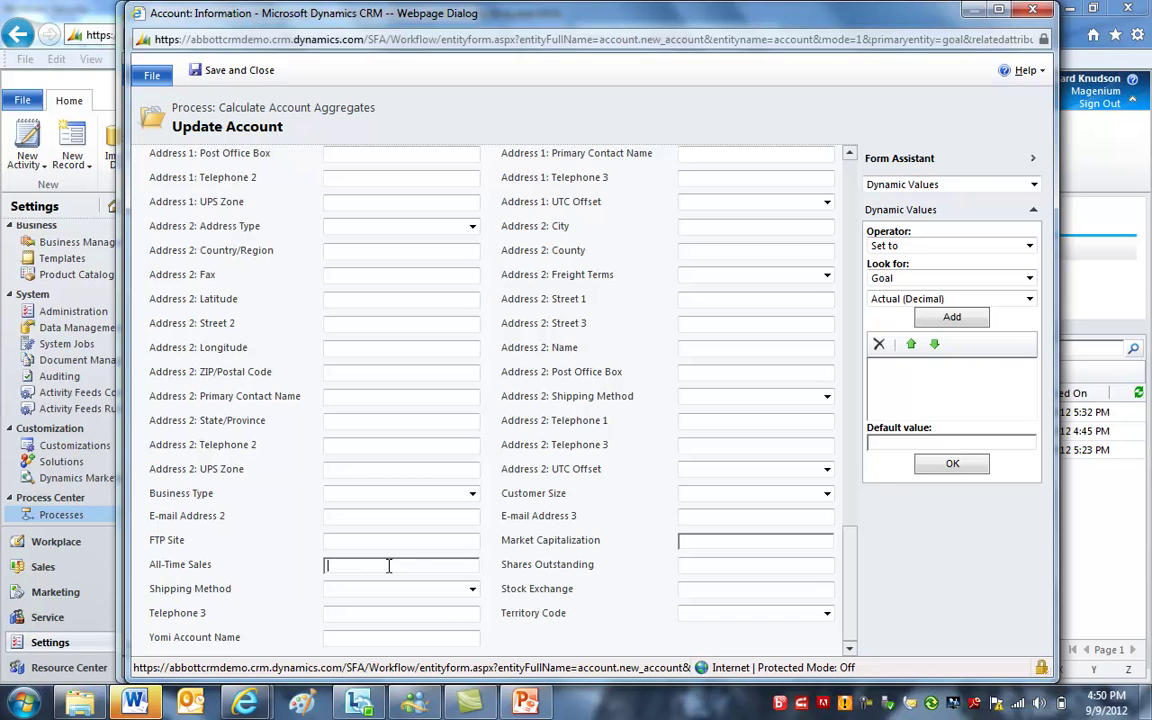
{"action": "left_click", "coordinate": [889, 299]}
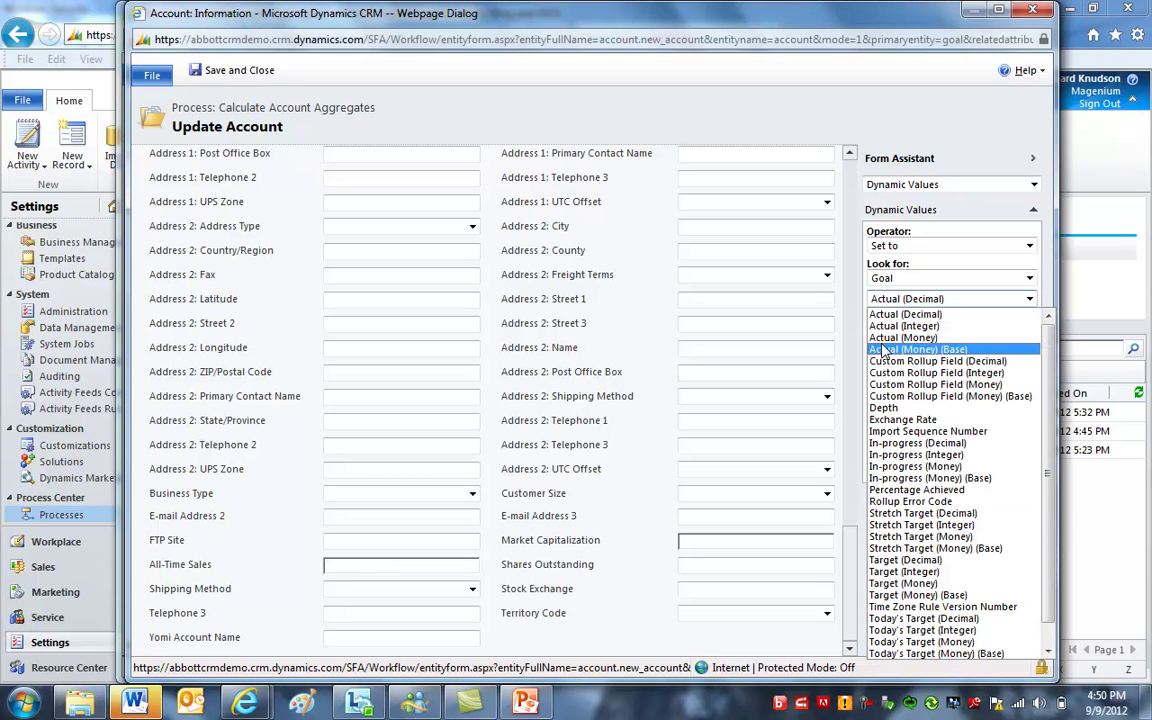
{"action": "left_click", "coordinate": [900, 337]}
{"action": "left_click", "coordinate": [940, 318]}
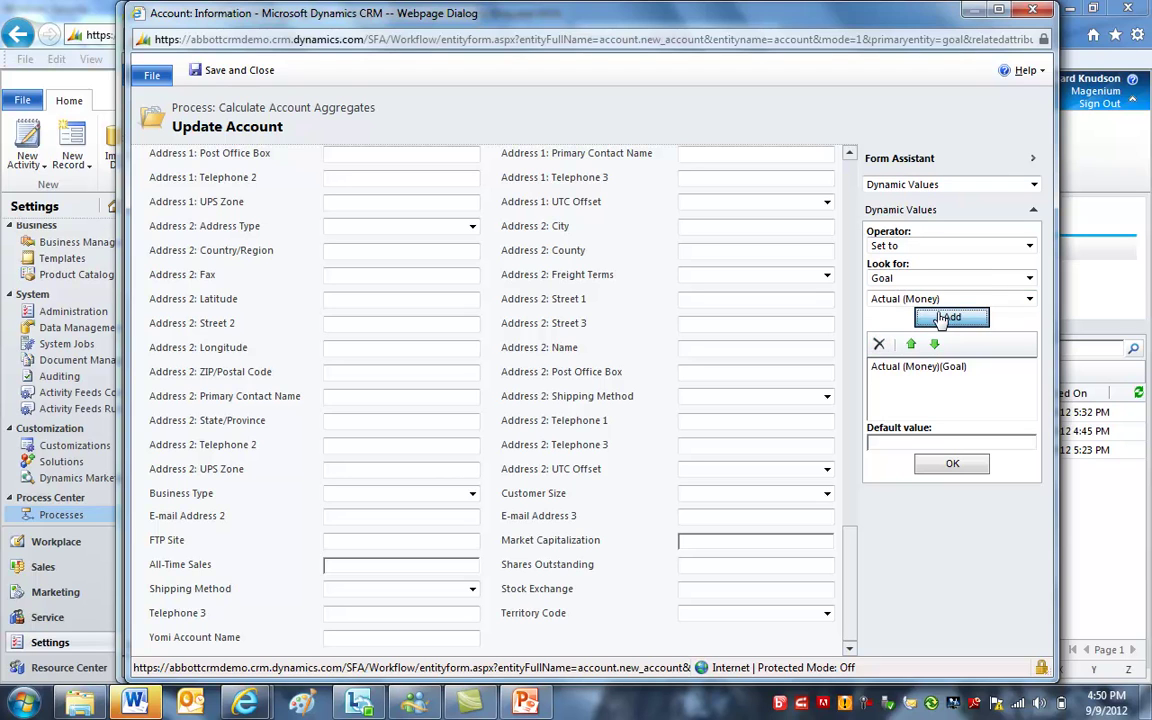
{"action": "left_click", "coordinate": [952, 463]}
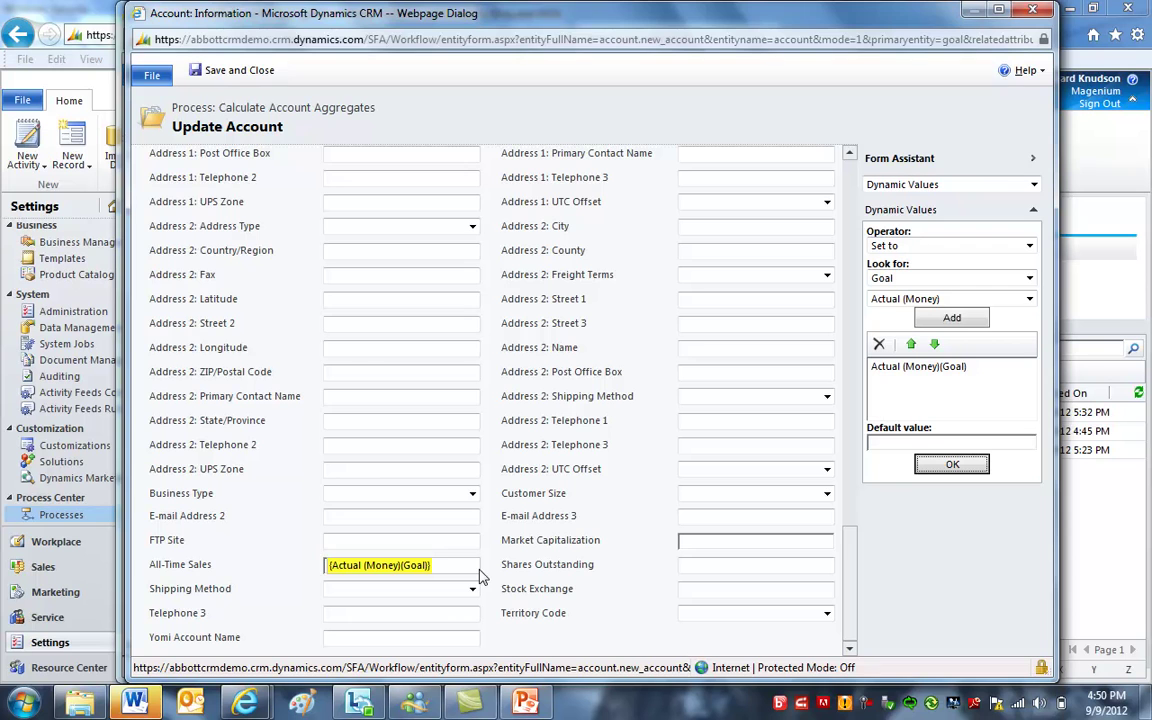
{"action": "left_click", "coordinate": [228, 70]}
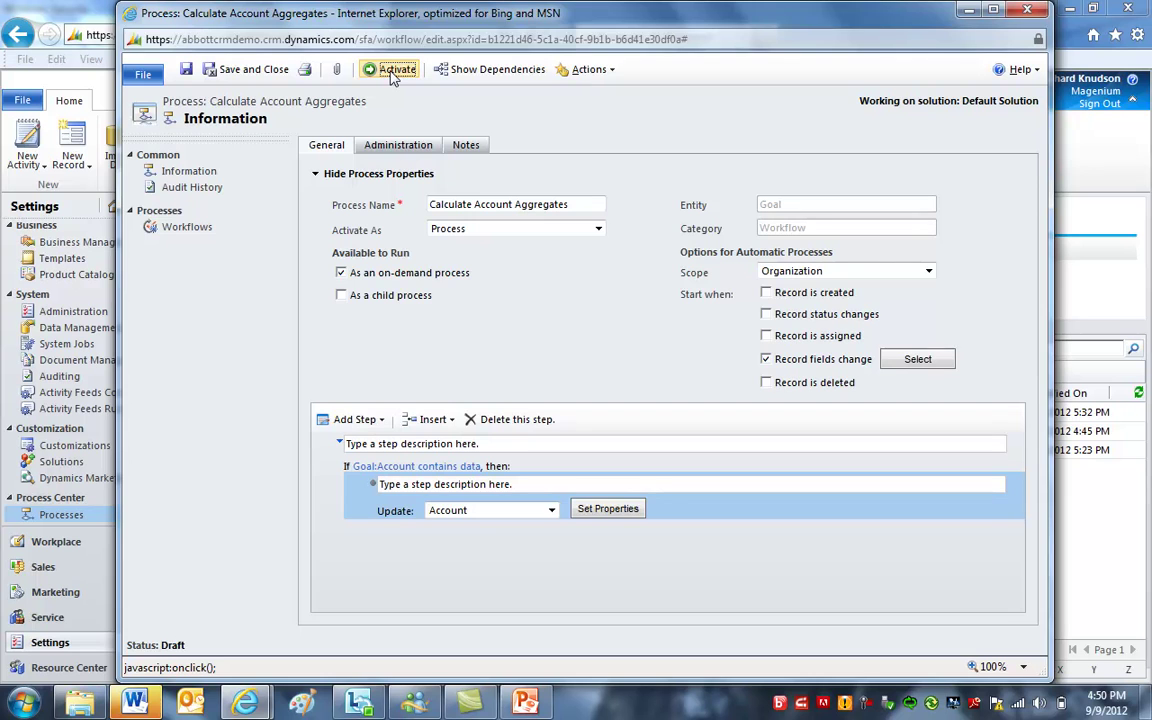
Step: Activate the Calculate Account Aggregates workflow, close it, and collapse the getting-started area above the process list
{"action": "left_click", "coordinate": [393, 72]}
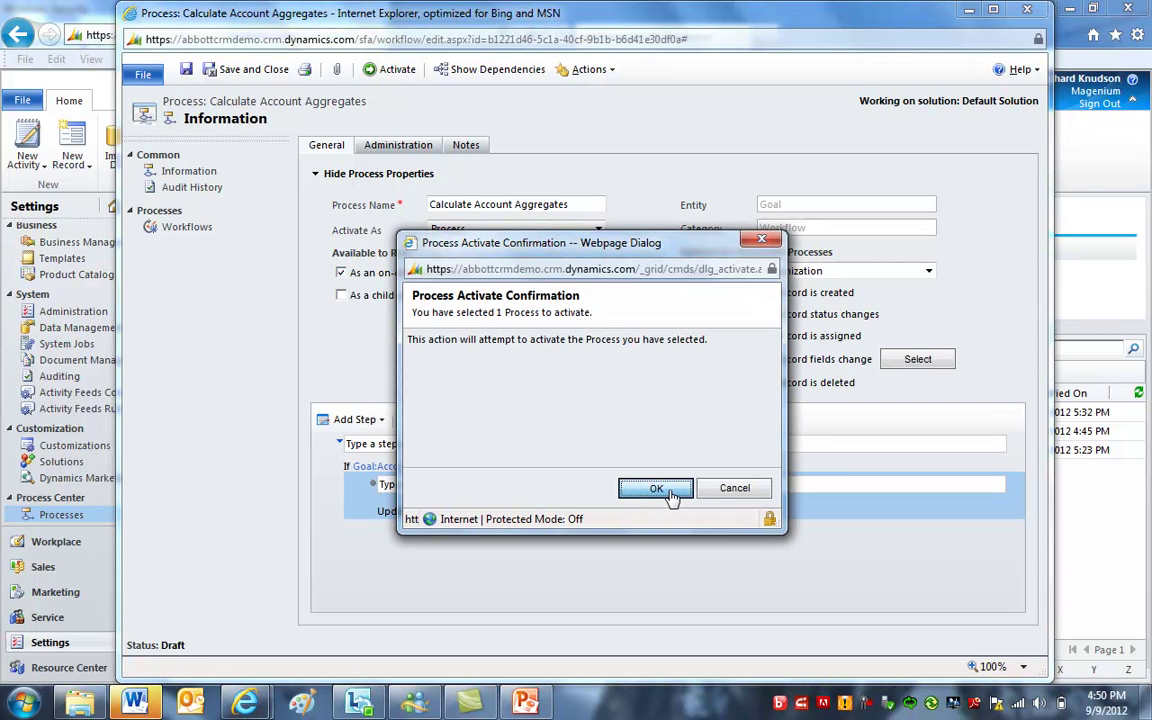
{"action": "left_click", "coordinate": [668, 492]}
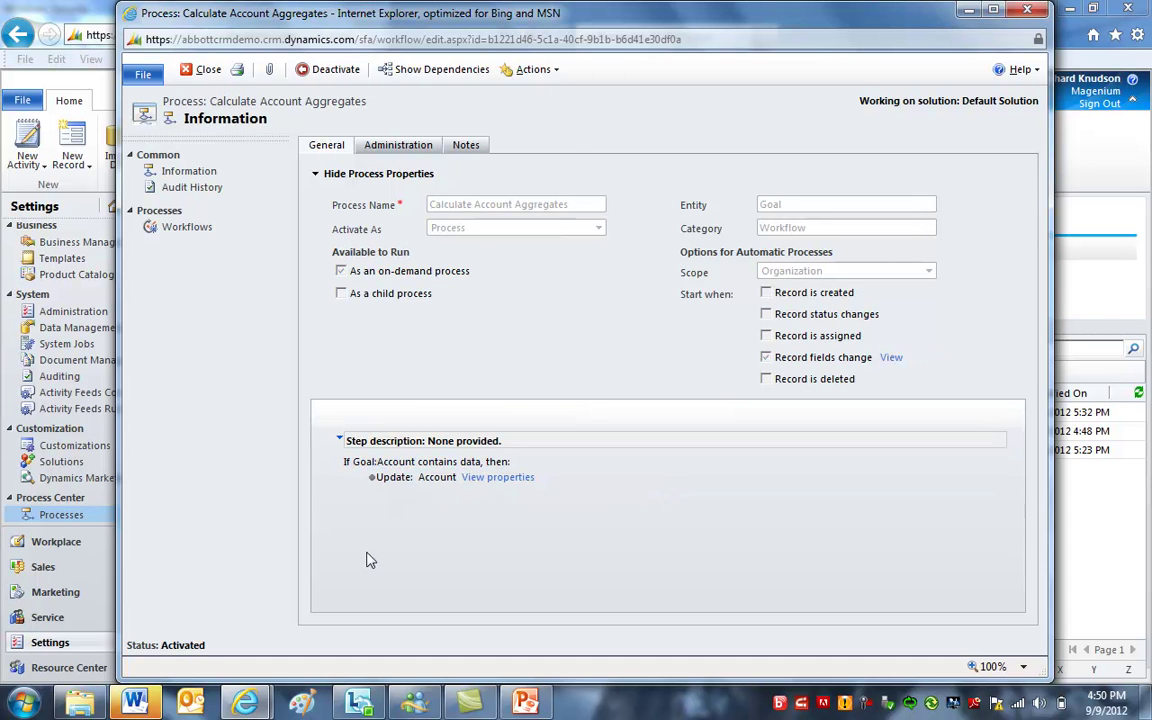
{"action": "left_click", "coordinate": [195, 68]}
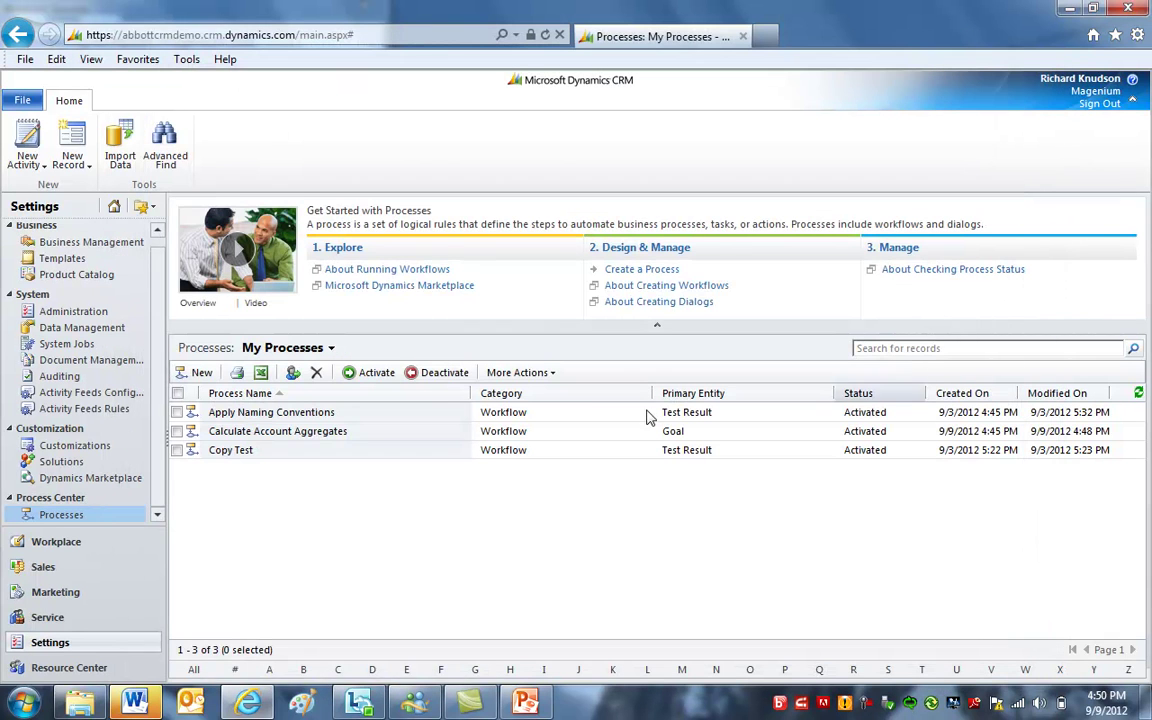
{"action": "left_click", "coordinate": [657, 324]}
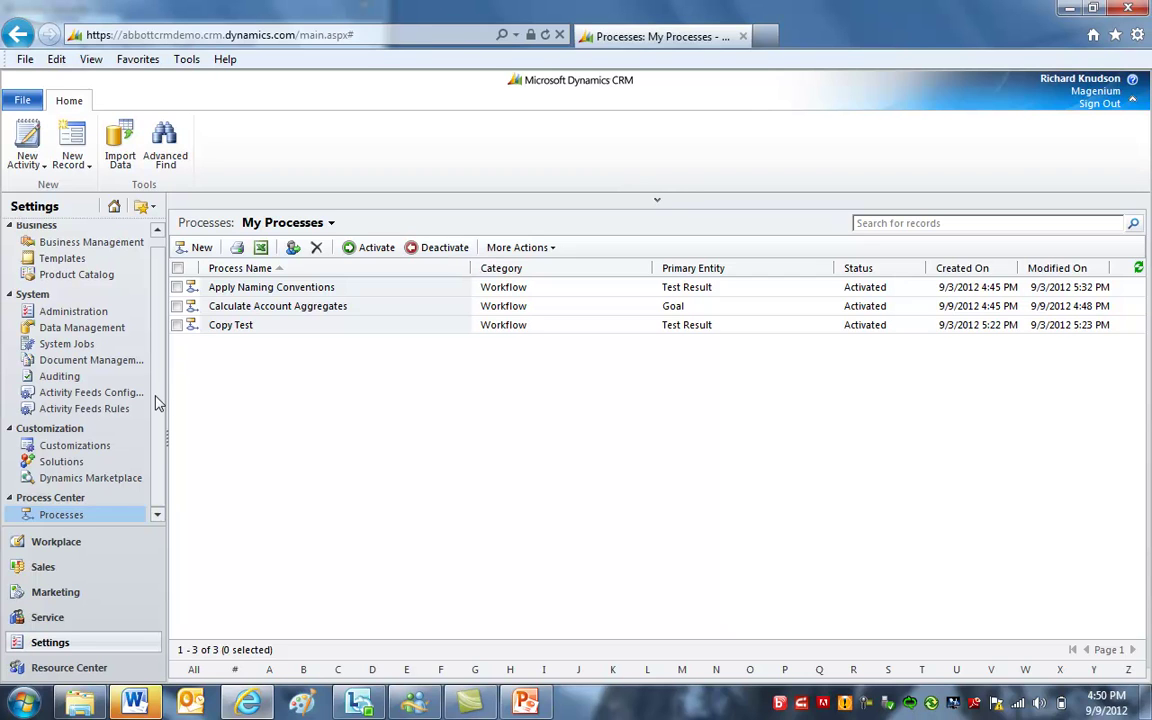
Step: Run the Calculate Account Aggregates workflow on demand for both active sales goals
{"action": "left_click", "coordinate": [44, 566]}
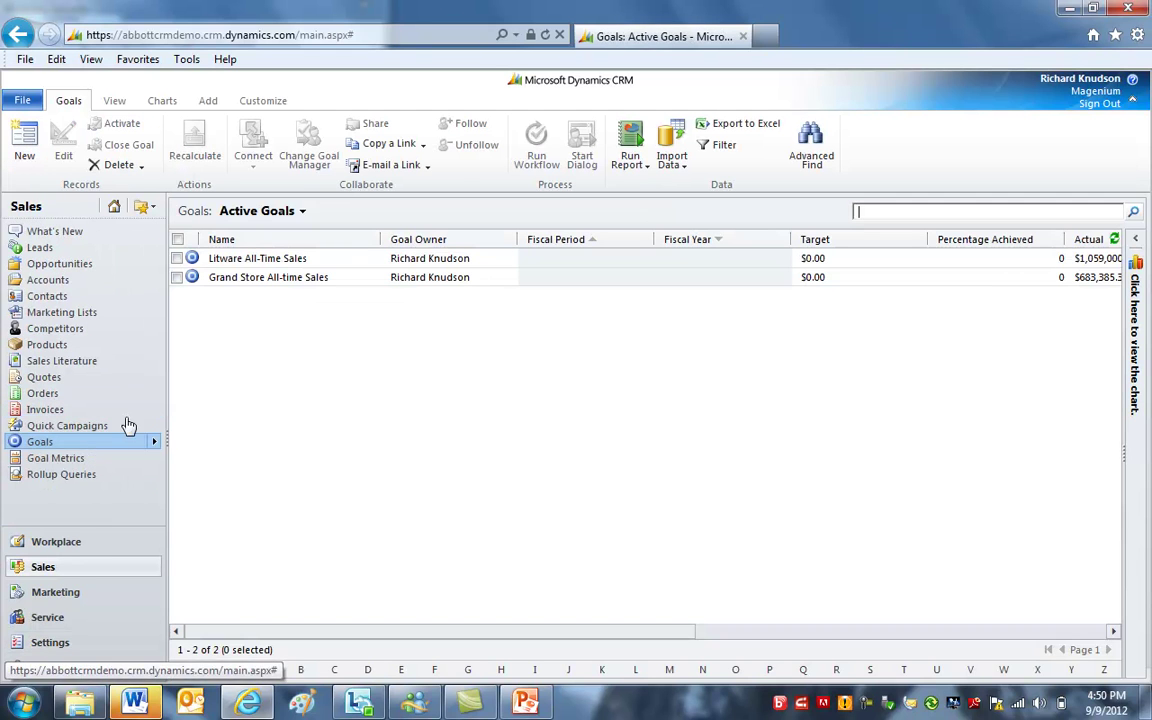
{"action": "left_click", "coordinate": [178, 240]}
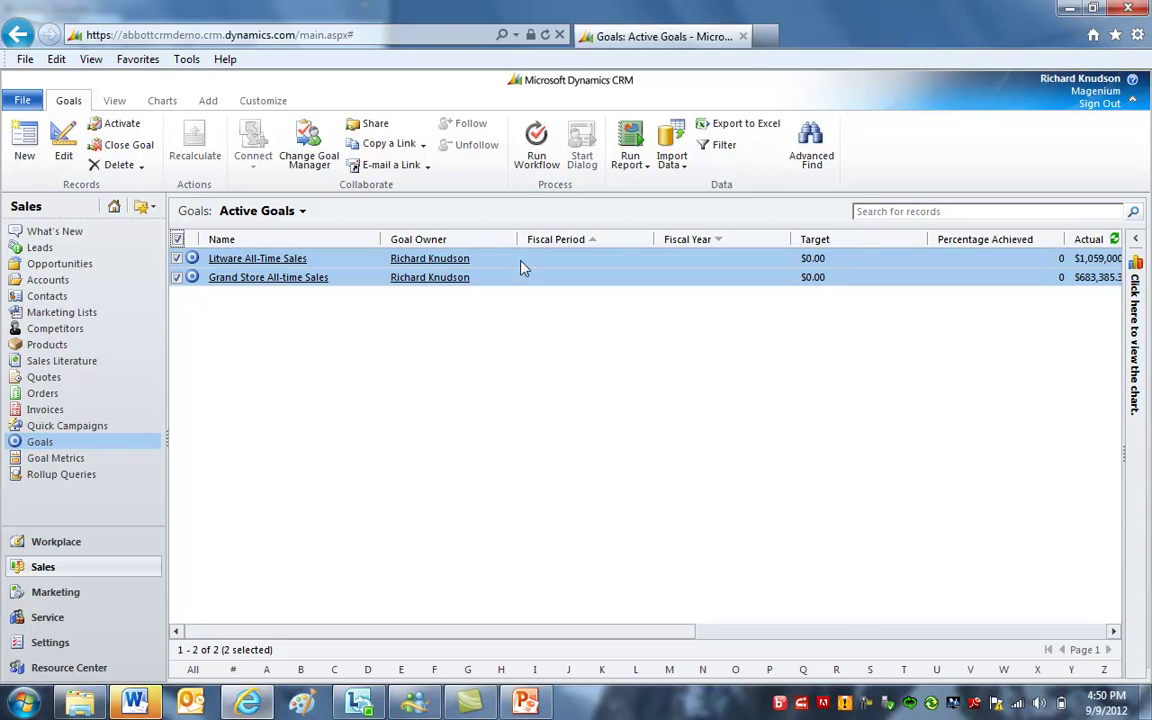
{"action": "left_click", "coordinate": [536, 150]}
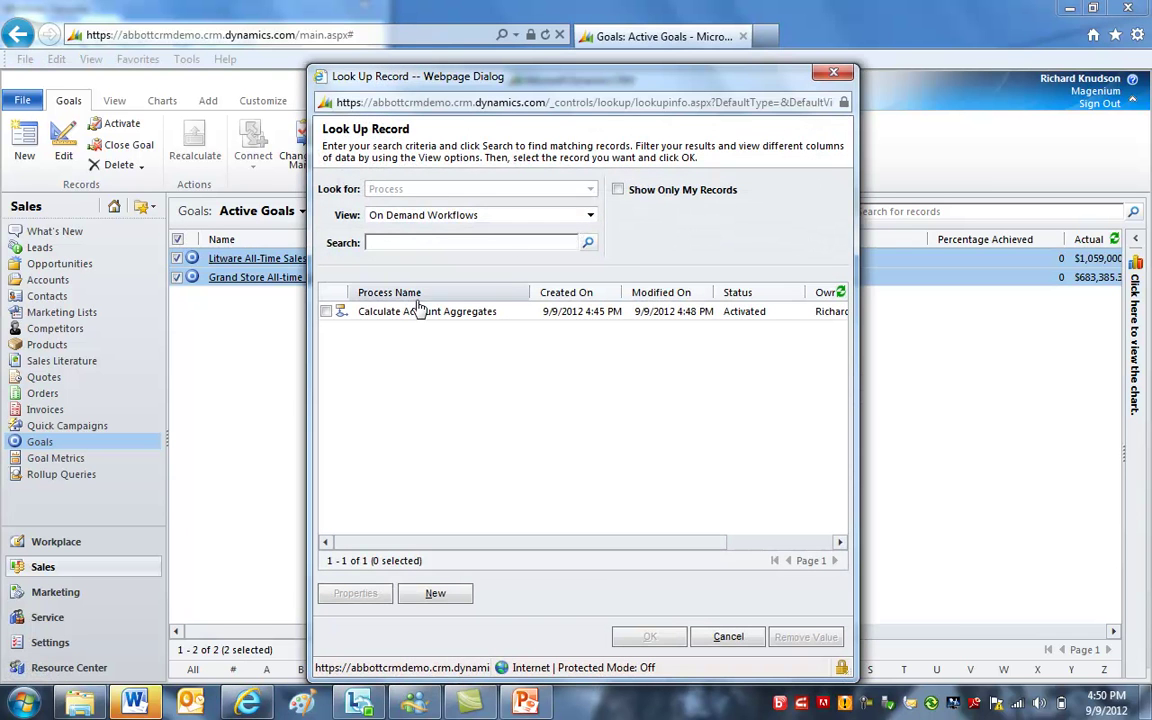
{"action": "double_click", "coordinate": [414, 316]}
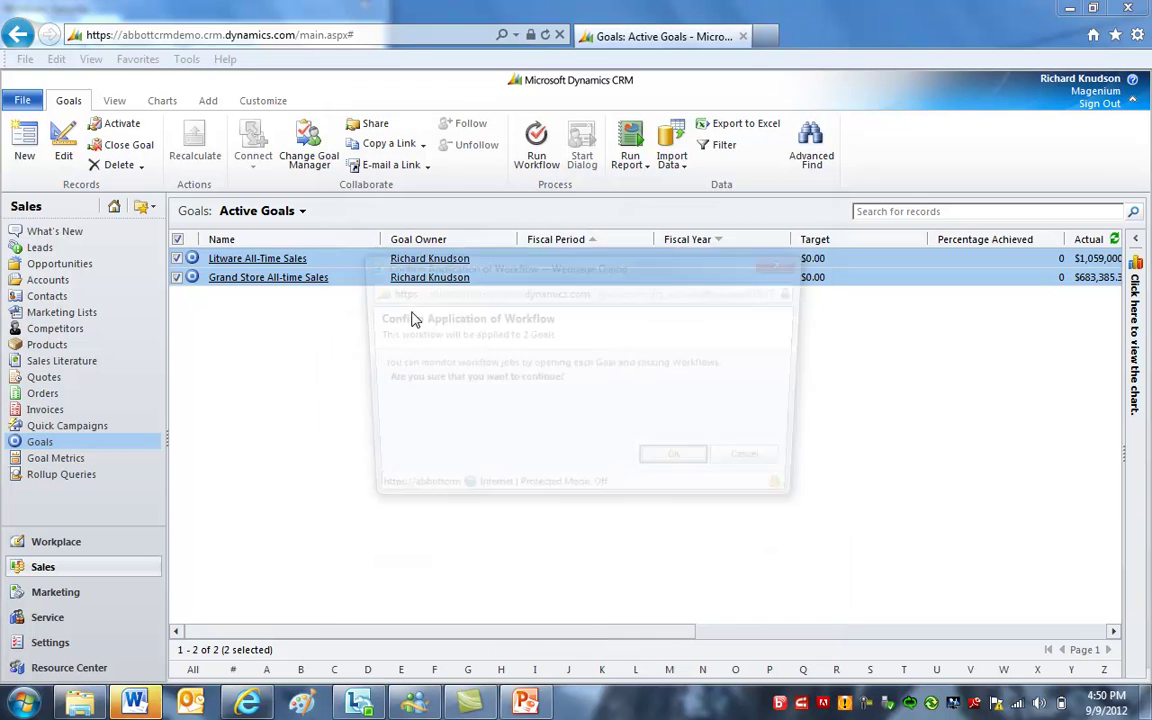
{"action": "left_click", "coordinate": [684, 468]}
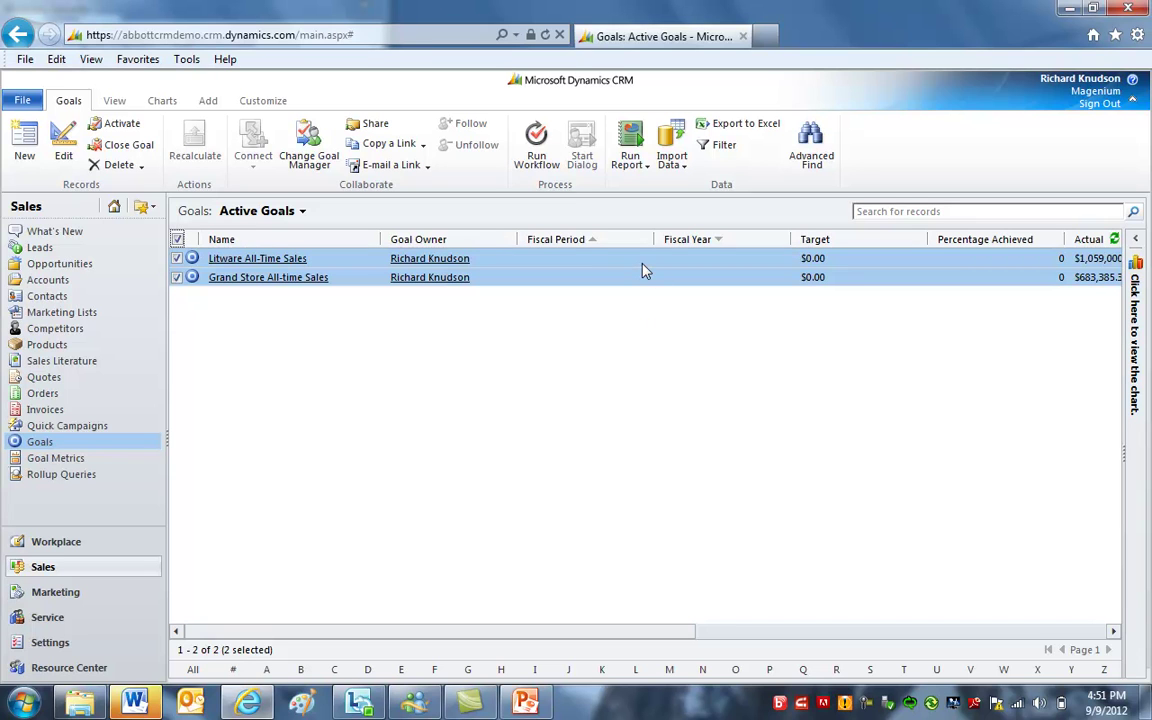
Step: Check All-Time Sales for the accounts in the Accounts I Follow view and compare them with the active goals' actual amounts
{"action": "left_click", "coordinate": [63, 280]}
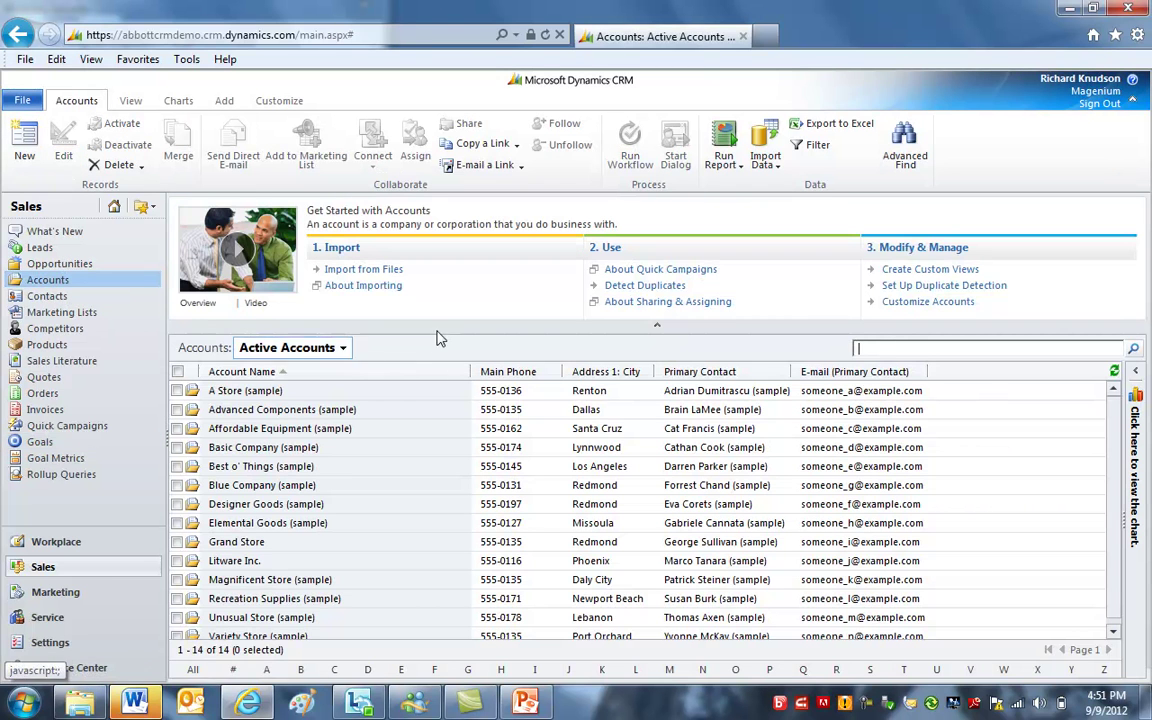
{"action": "left_click", "coordinate": [657, 325]}
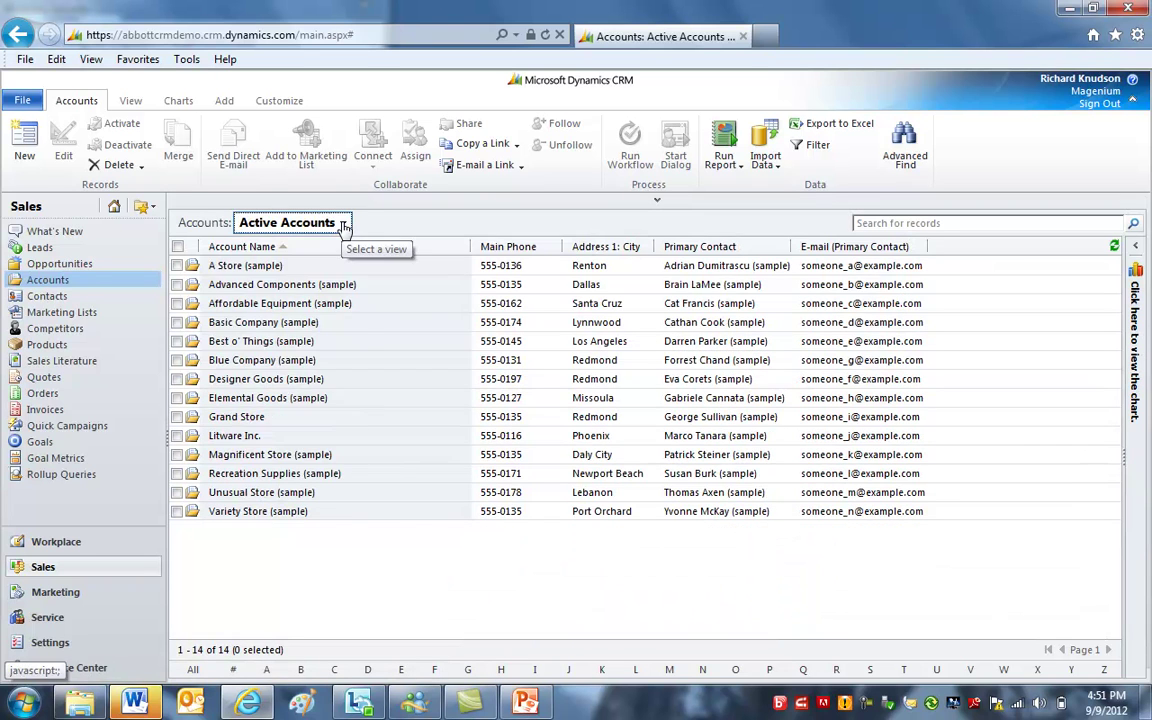
{"action": "left_click", "coordinate": [342, 224]}
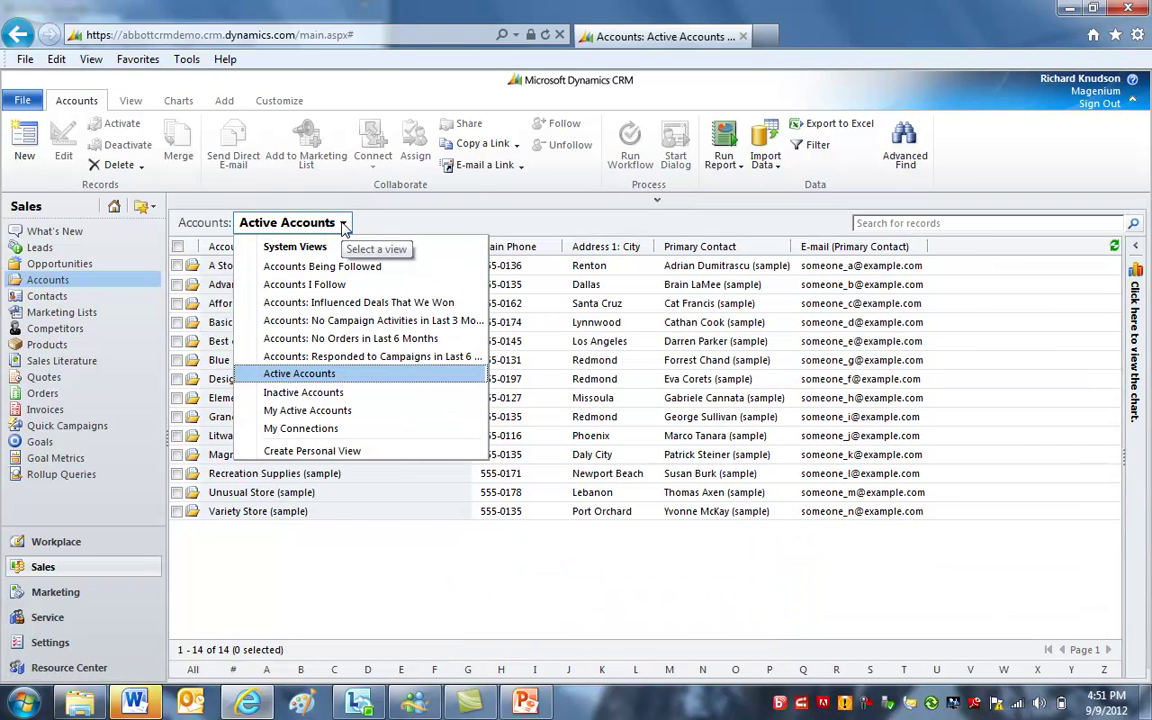
{"action": "left_click", "coordinate": [302, 287]}
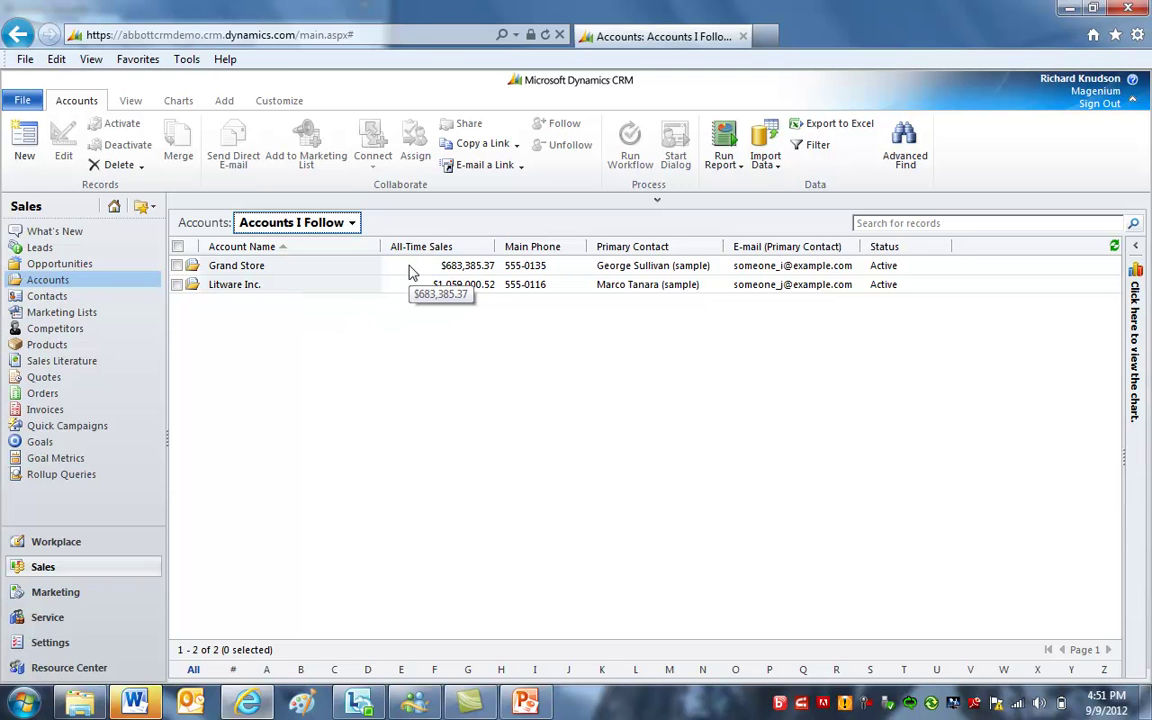
{"action": "left_click", "coordinate": [408, 268]}
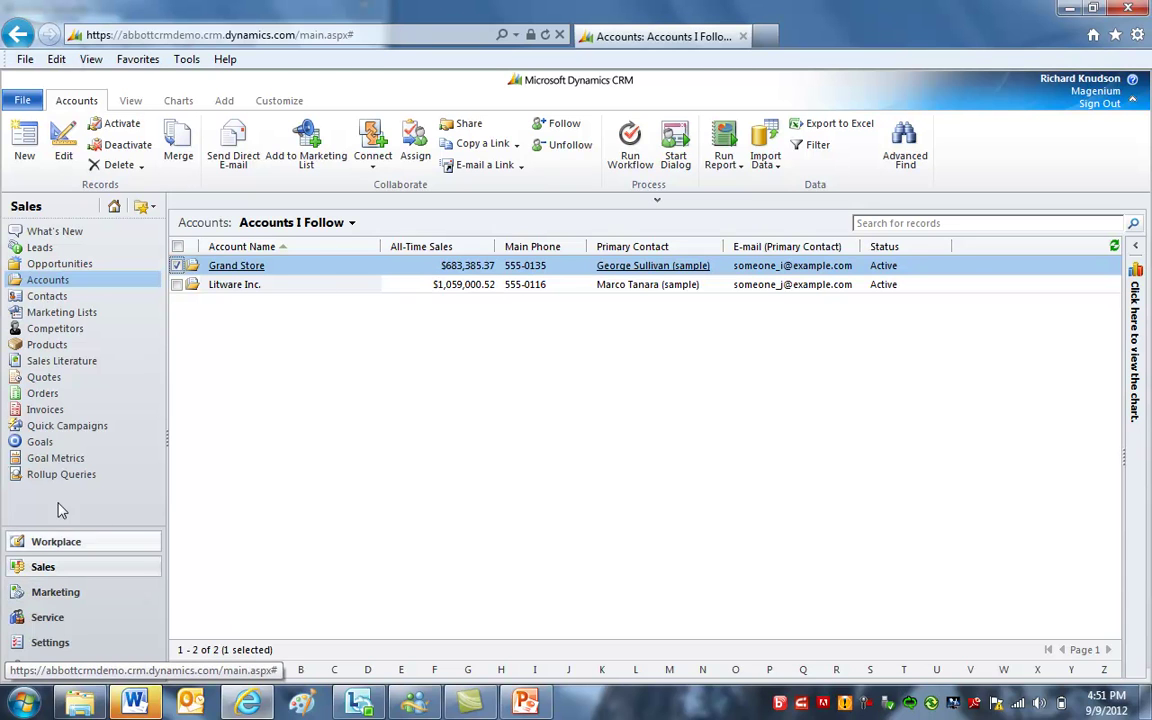
{"action": "left_click", "coordinate": [40, 442]}
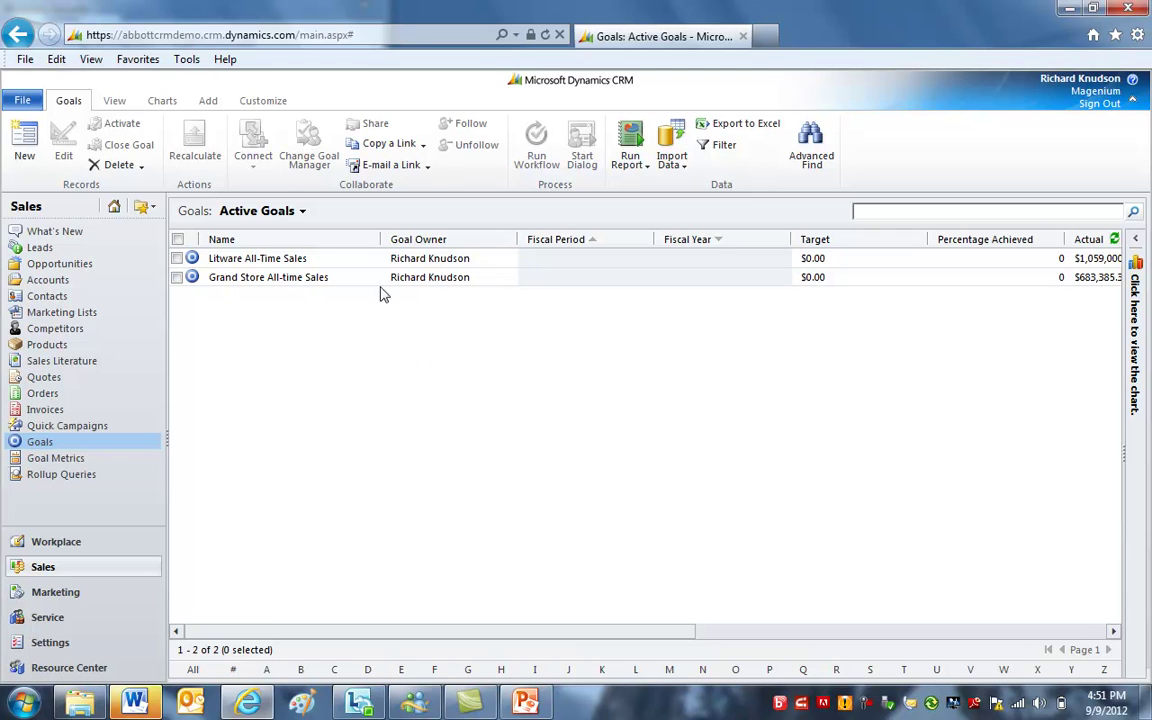
{"action": "left_click", "coordinate": [699, 286]}
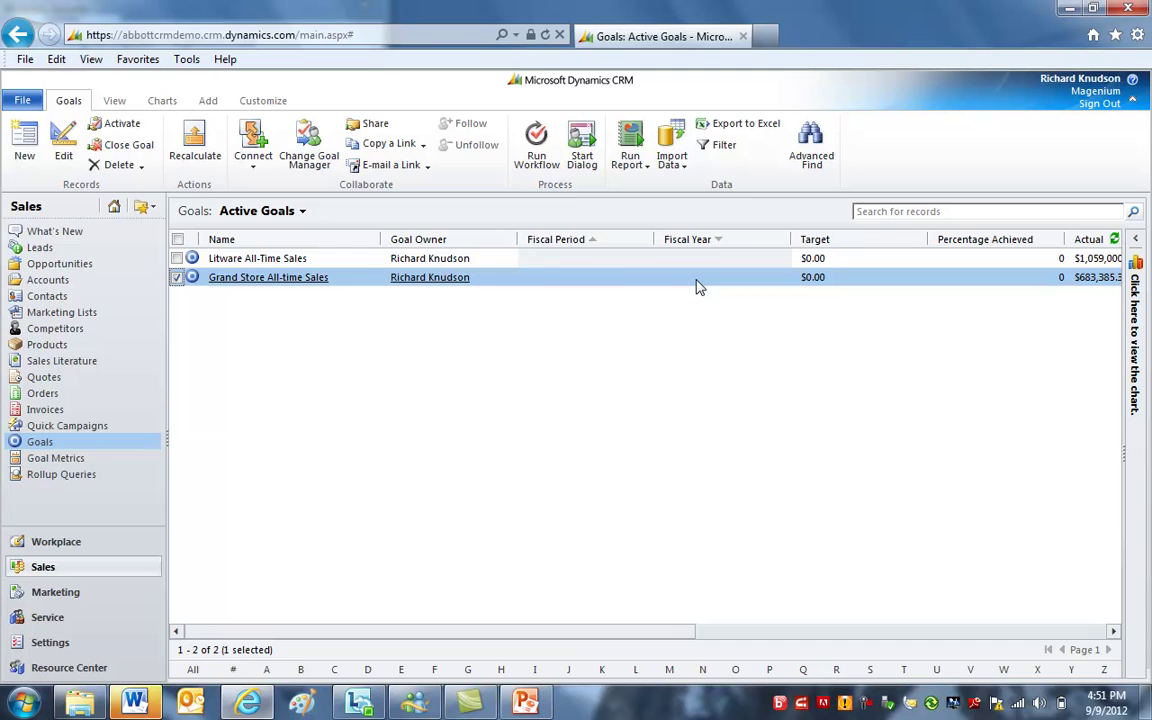
Step: Show the Open Opportunities view and open the Litware Inc. opportunity about restocking Product SKU AX305
{"action": "left_click", "coordinate": [69, 266]}
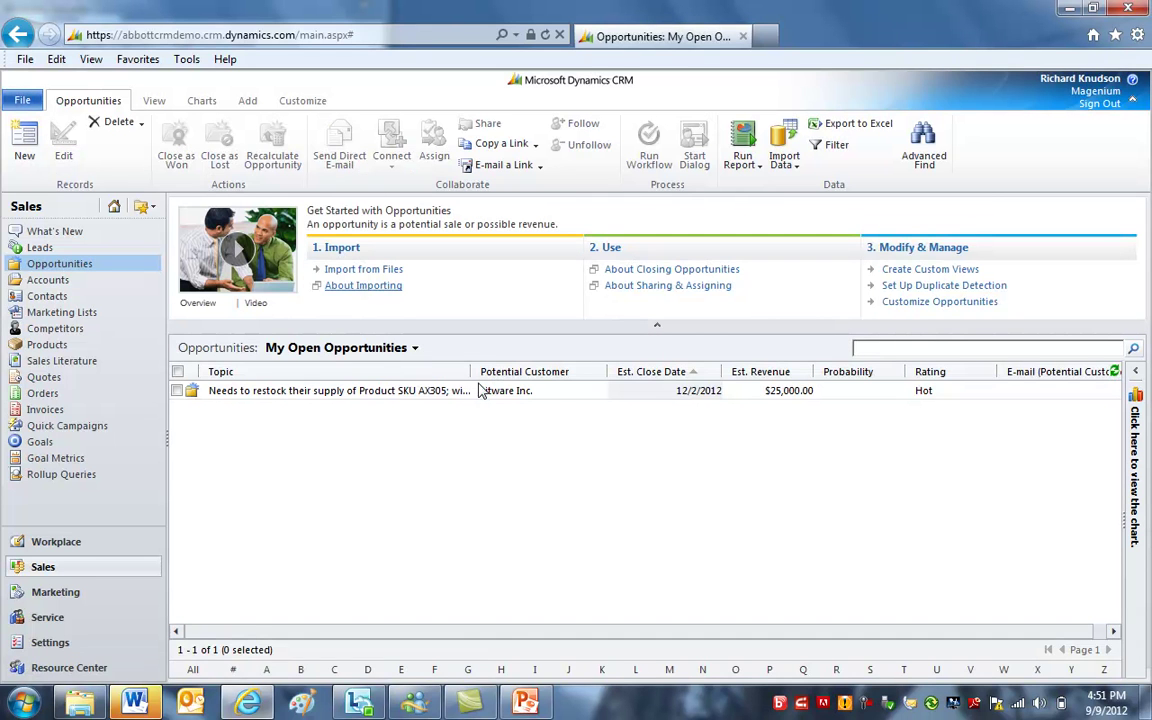
{"action": "left_click", "coordinate": [414, 349]}
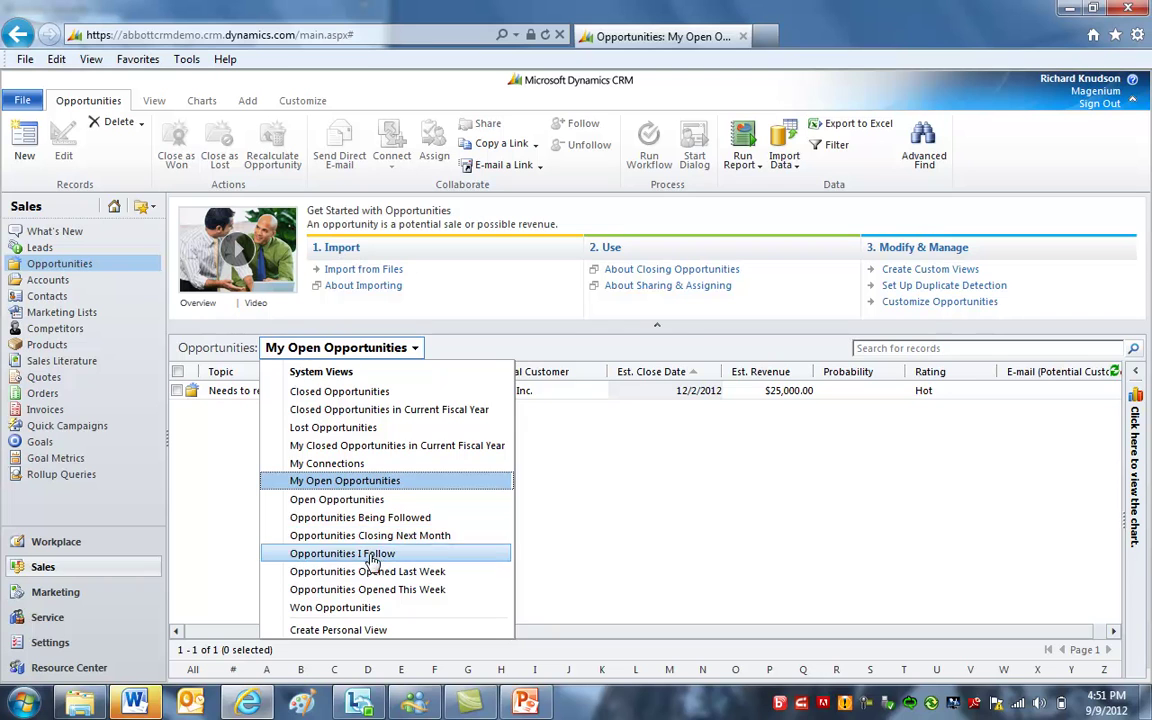
{"action": "left_click", "coordinate": [336, 499]}
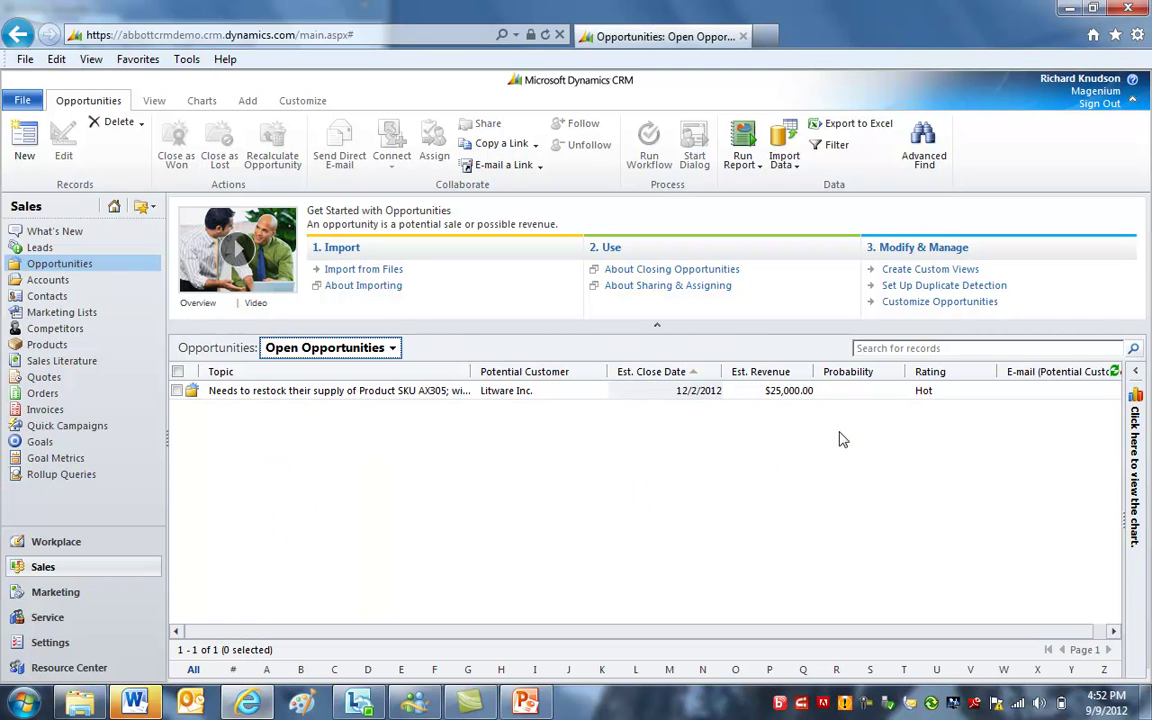
{"action": "left_click", "coordinate": [625, 392]}
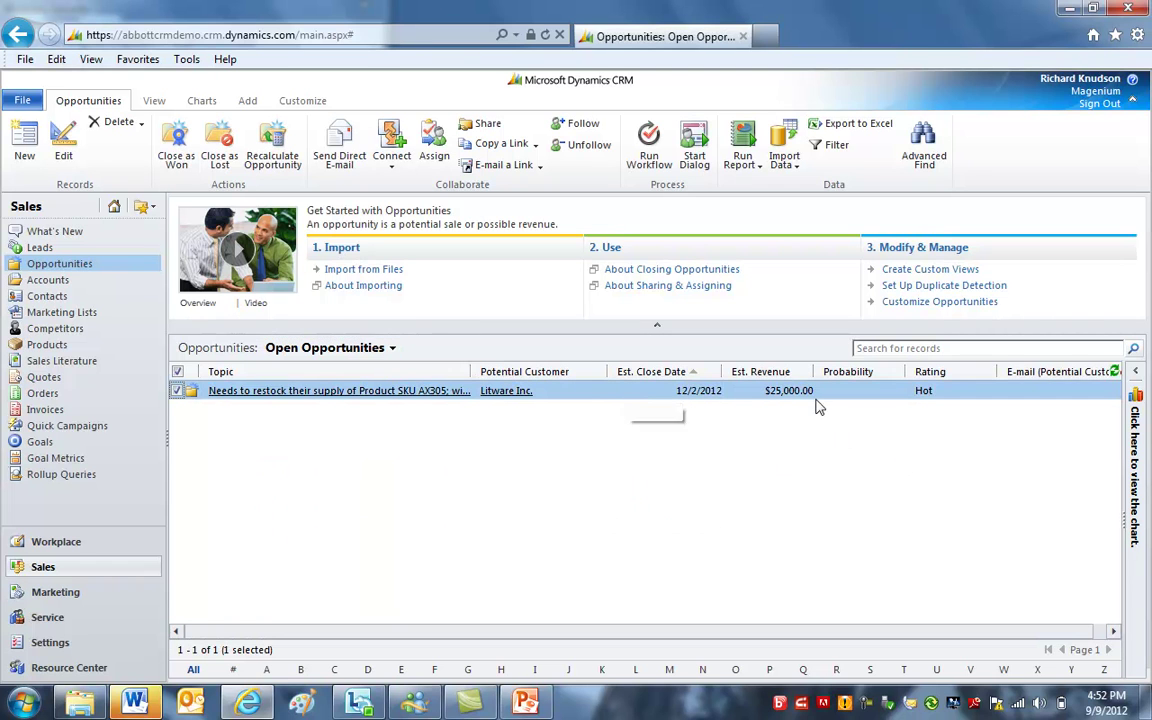
{"action": "double_click", "coordinate": [633, 394]}
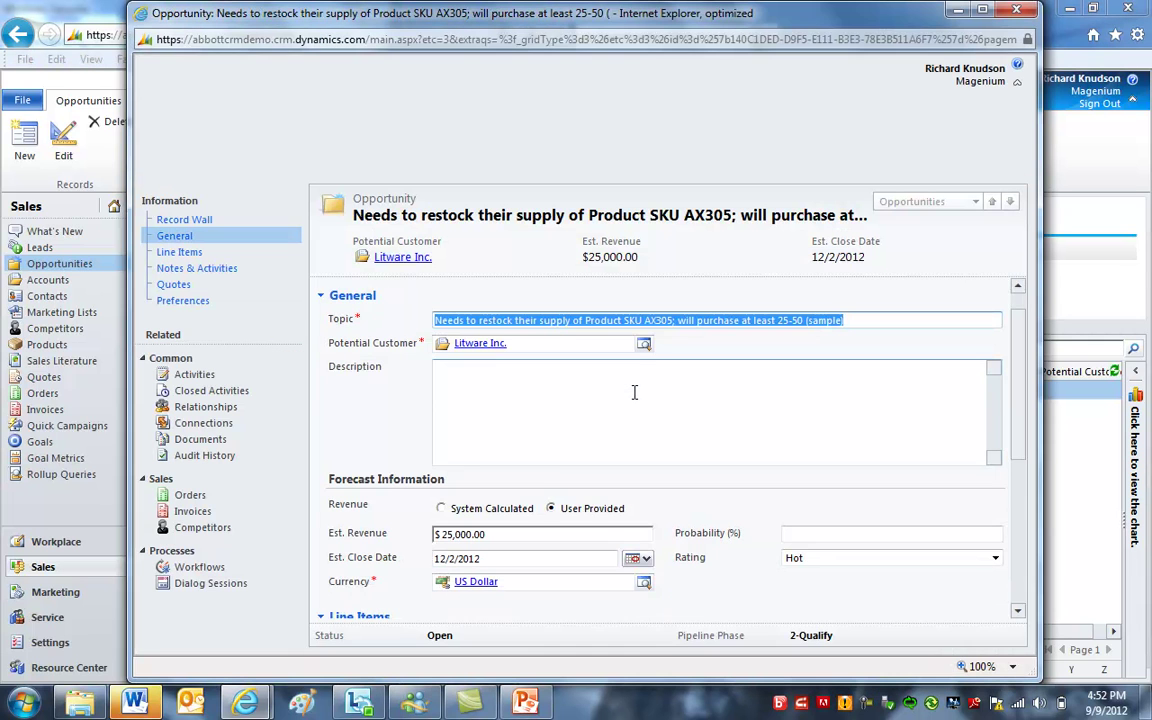
Step: Set the opportunity's Est. Revenue to $250,000.00
{"action": "left_click", "coordinate": [497, 538]}
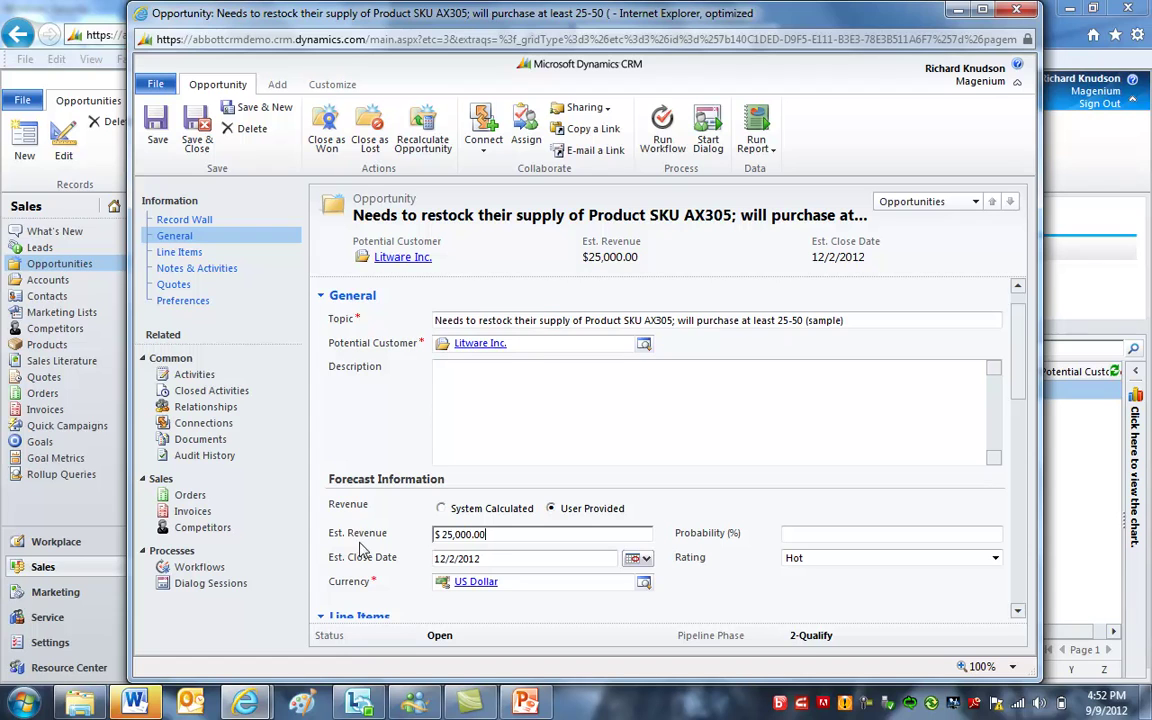
{"action": "left_click_drag", "start_coordinate": [497, 538], "coordinate": [436, 535]}
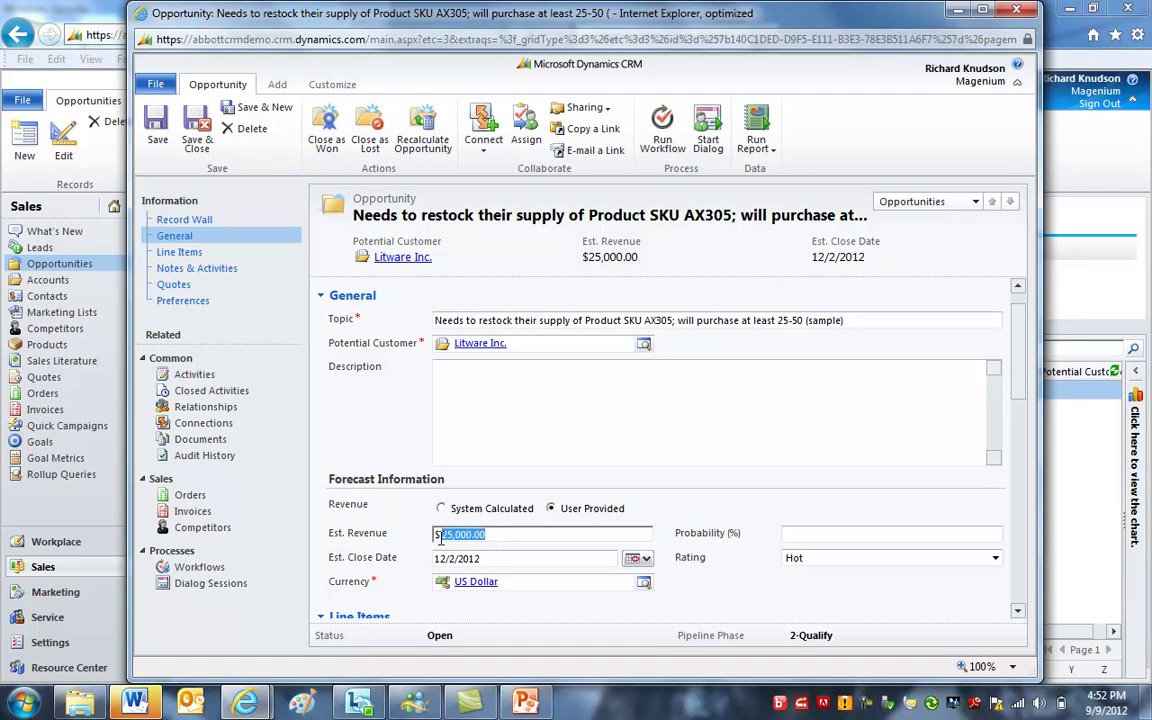
{"action": "type", "text": "$12"}
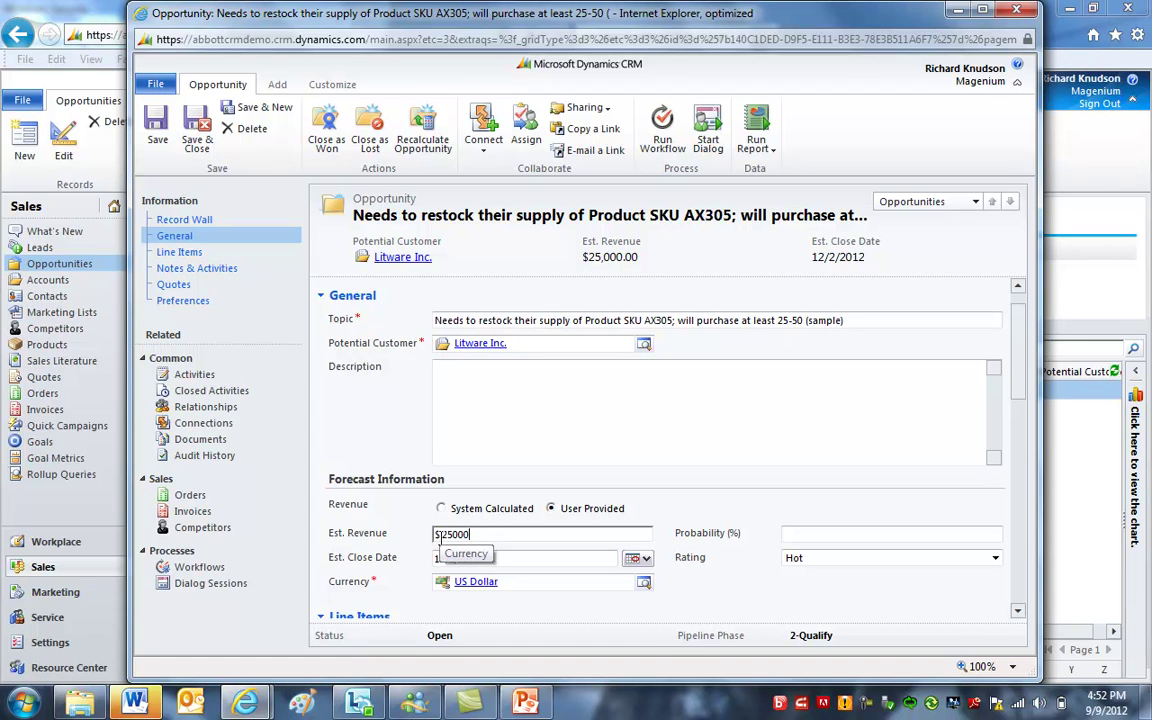
{"action": "key", "text": "Tab"}
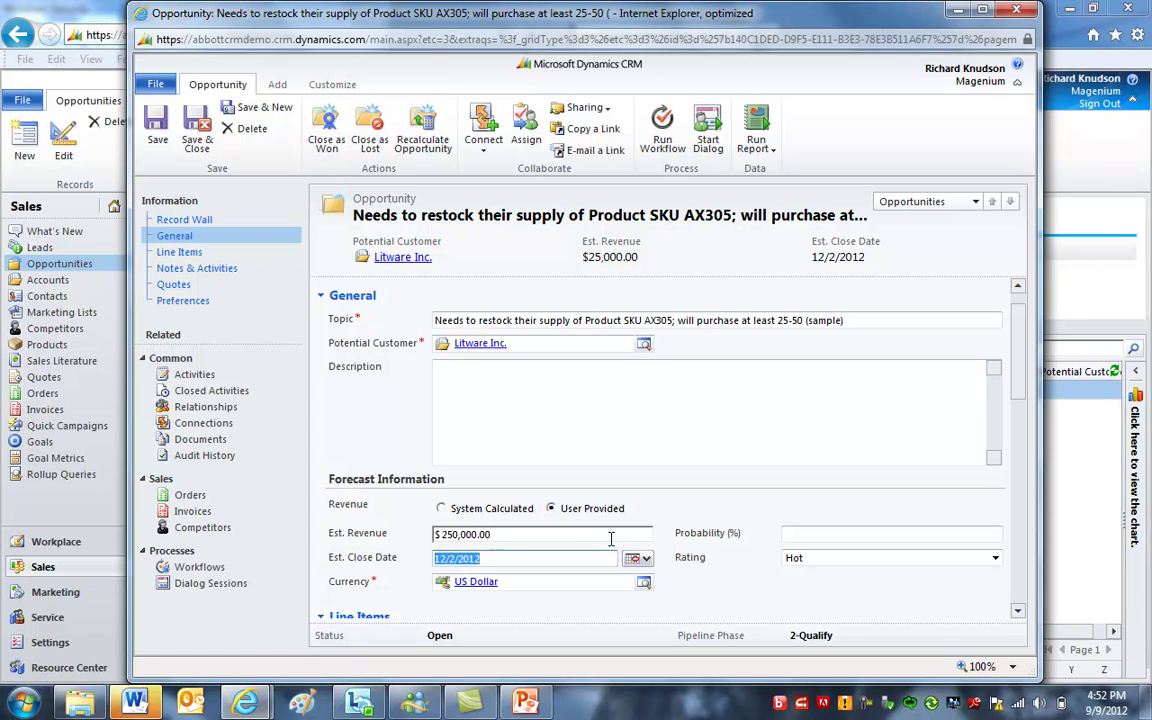
Step: Close the Litware Inc. opportunity as Won with an actual revenue of $250,000.00, and close its form
{"action": "left_click", "coordinate": [327, 135]}
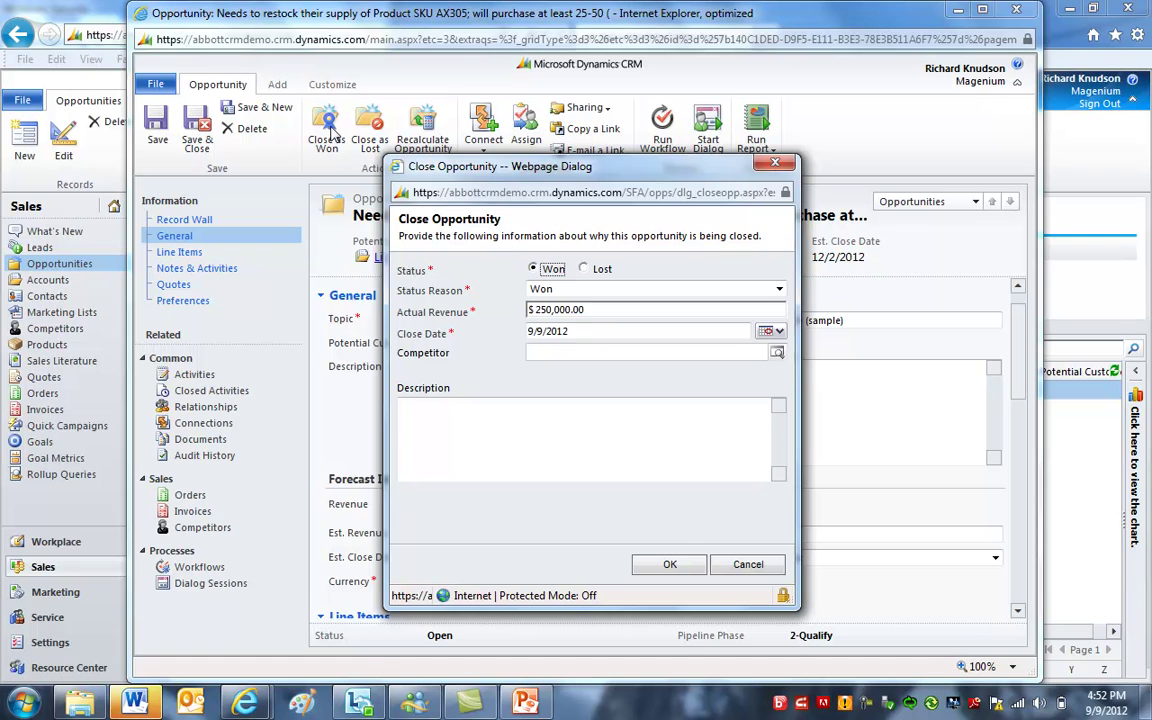
{"action": "left_click", "coordinate": [669, 564]}
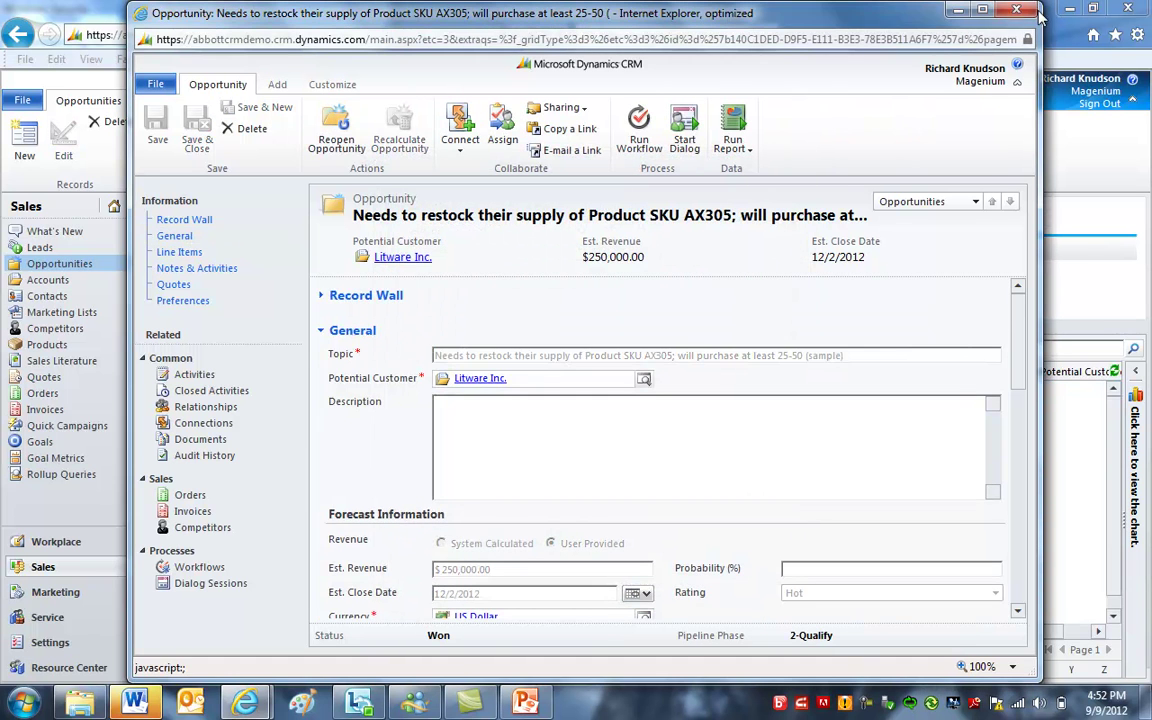
{"action": "left_click", "coordinate": [1014, 13]}
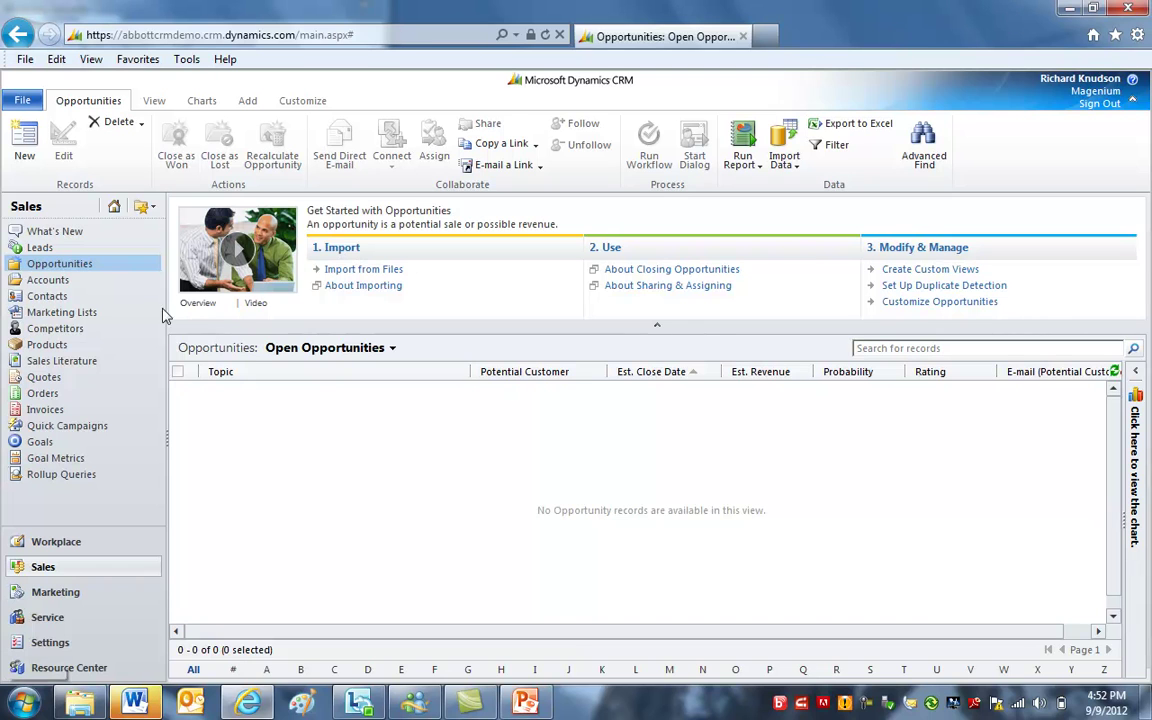
Step: Check Litware Inc.'s All-Time Sales among the accounts, and review the Actual (Money) participating records of the Litware All-Time Sales goal
{"action": "left_click", "coordinate": [47, 281]}
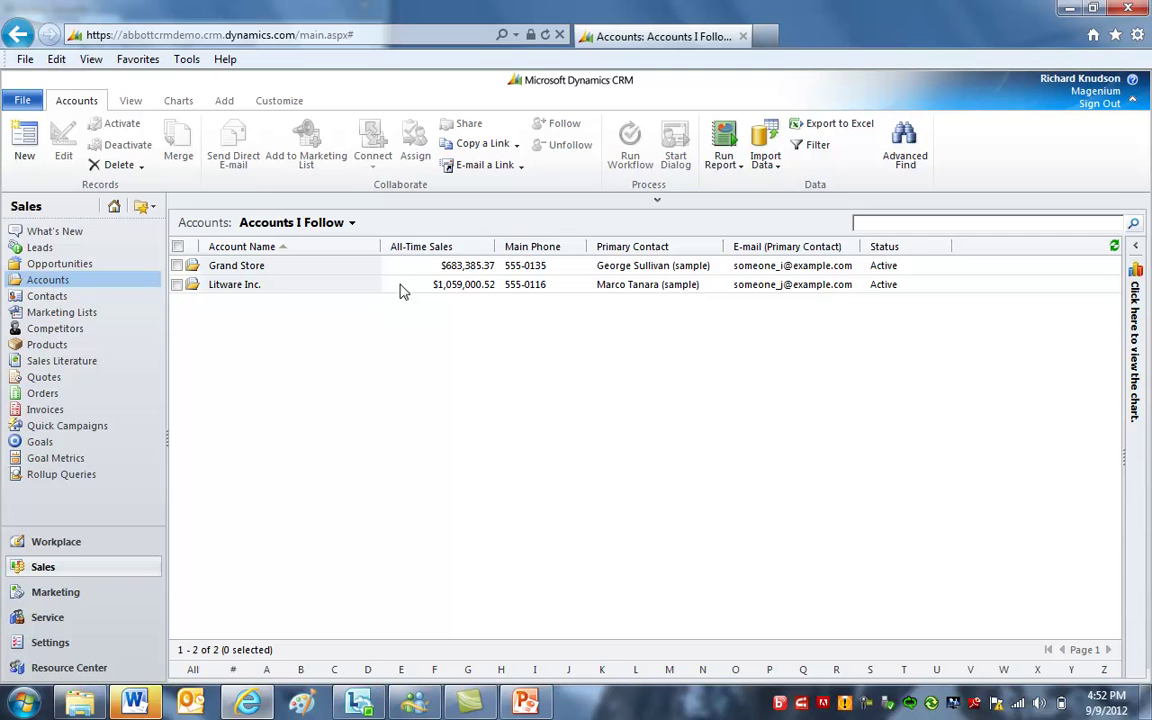
{"action": "left_click", "coordinate": [406, 288]}
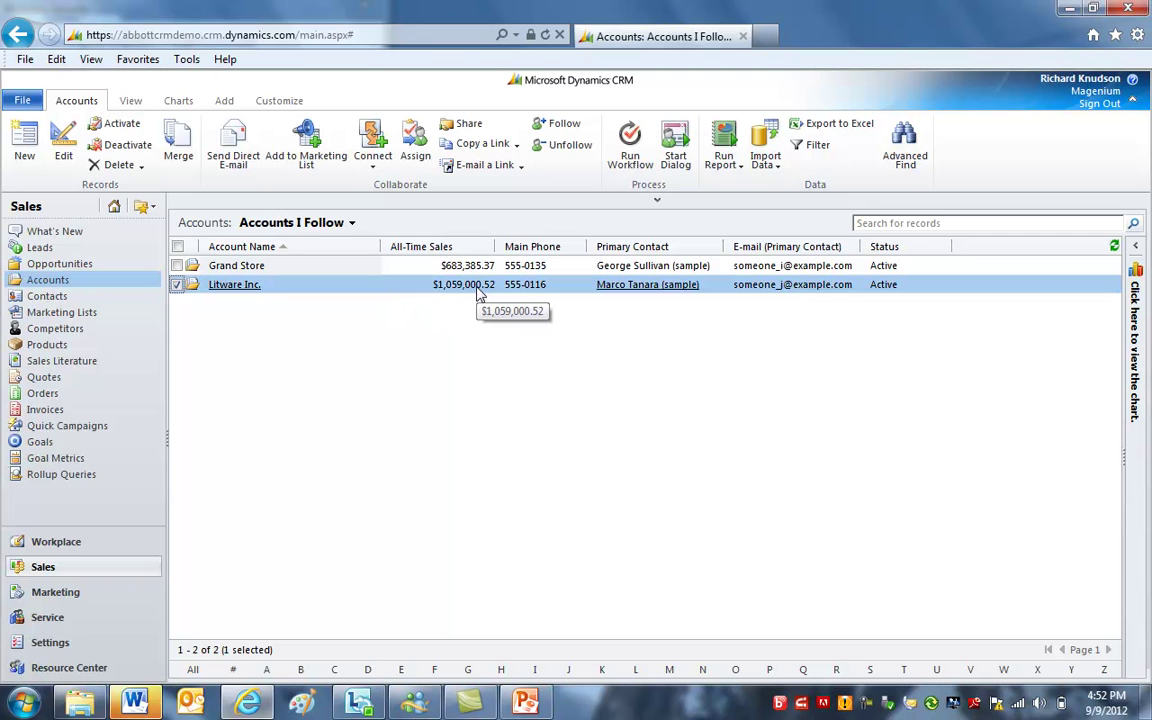
{"action": "left_click", "coordinate": [68, 446]}
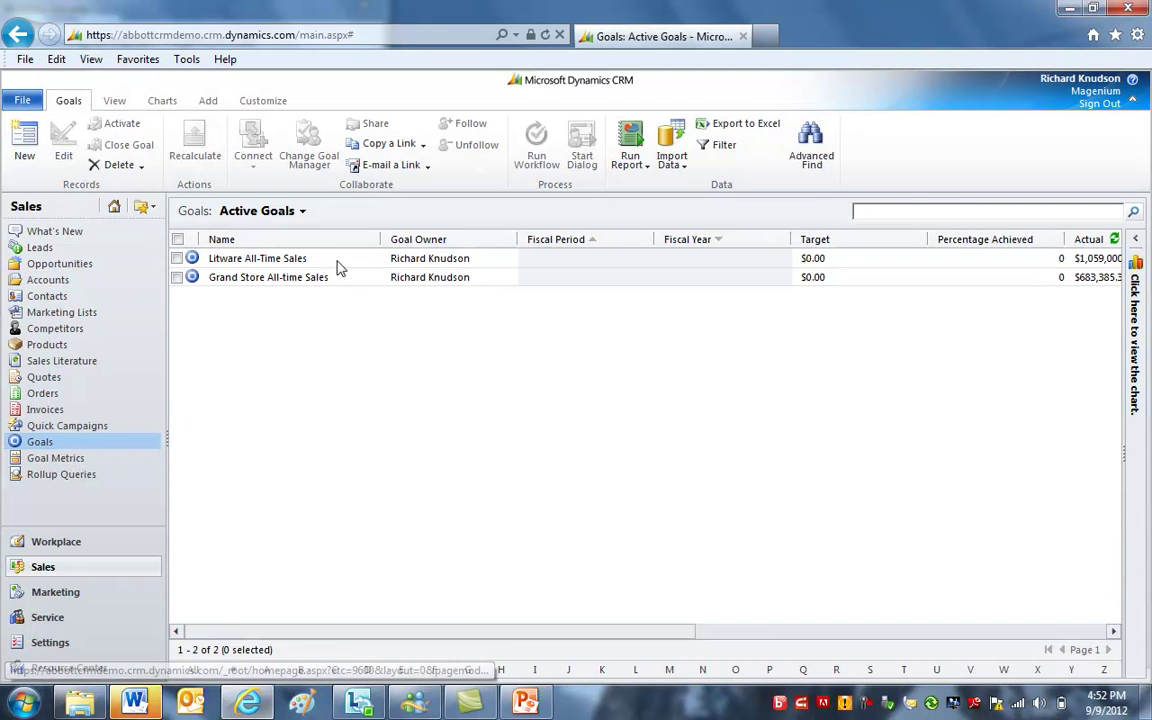
{"action": "left_click", "coordinate": [334, 265]}
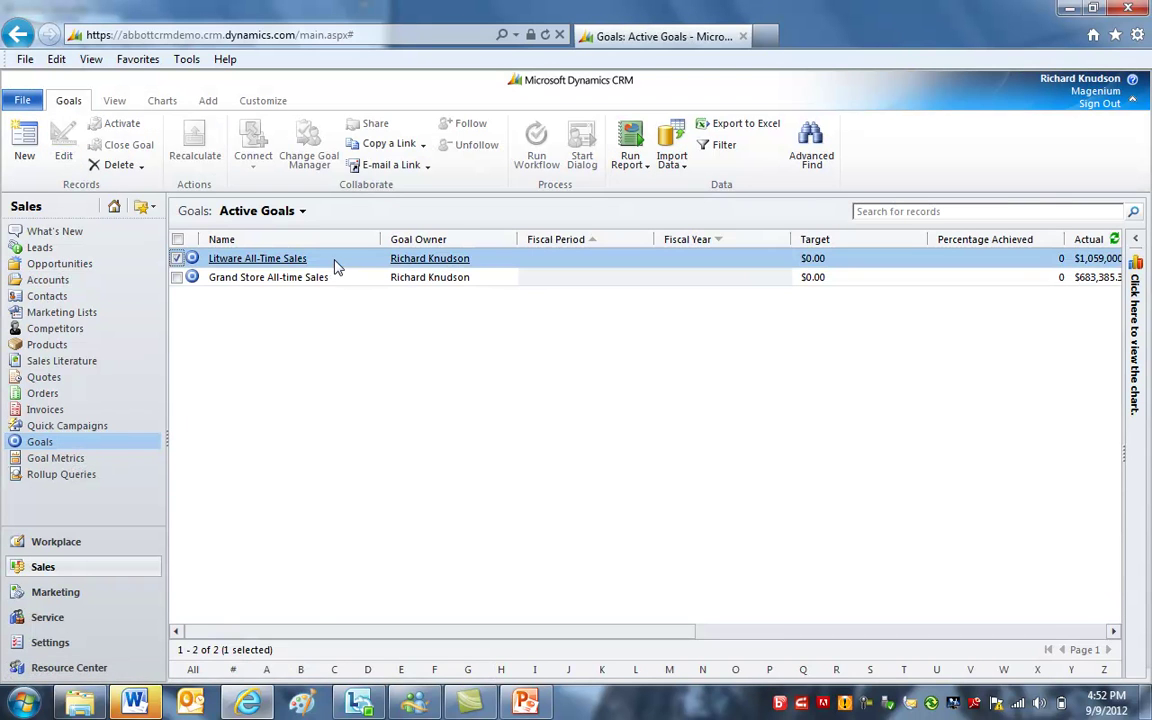
{"action": "left_click", "coordinate": [266, 260]}
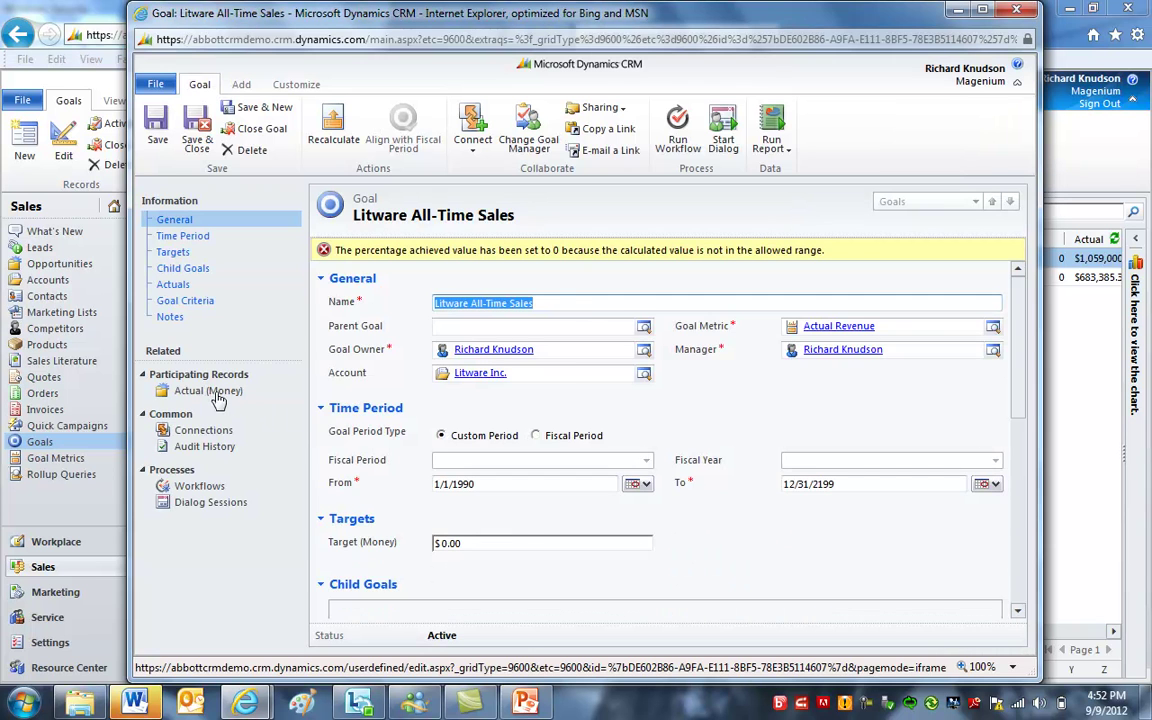
{"action": "left_click", "coordinate": [215, 393]}
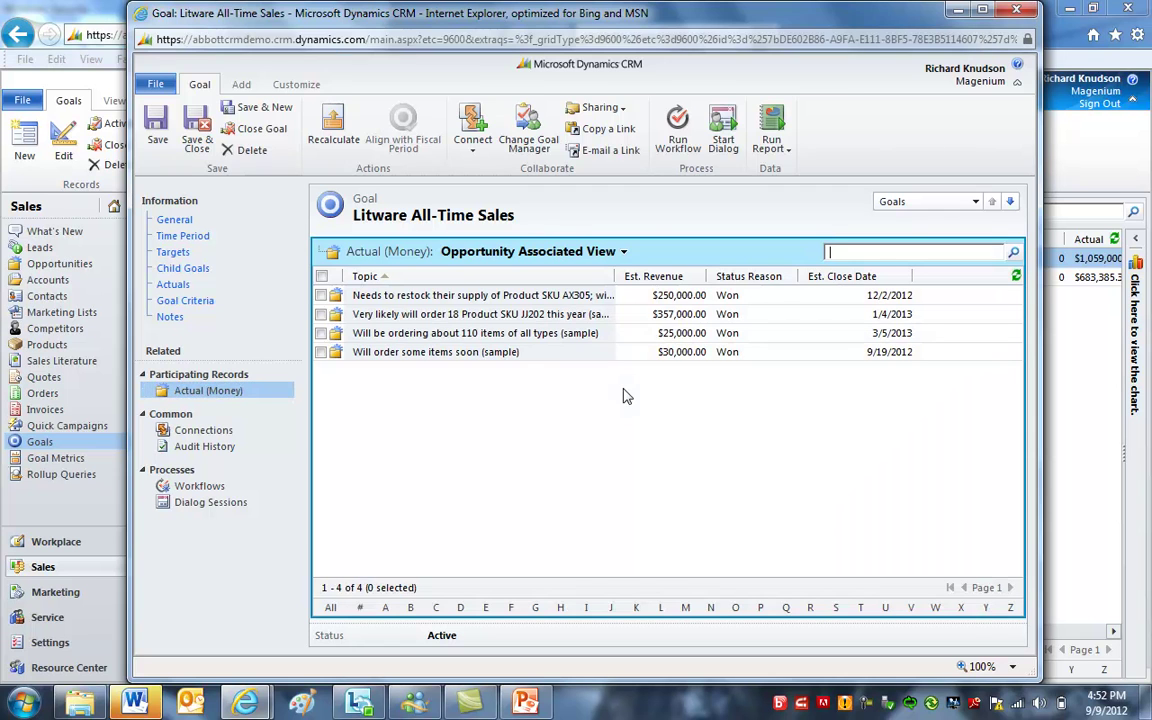
{"action": "left_click", "coordinate": [639, 297]}
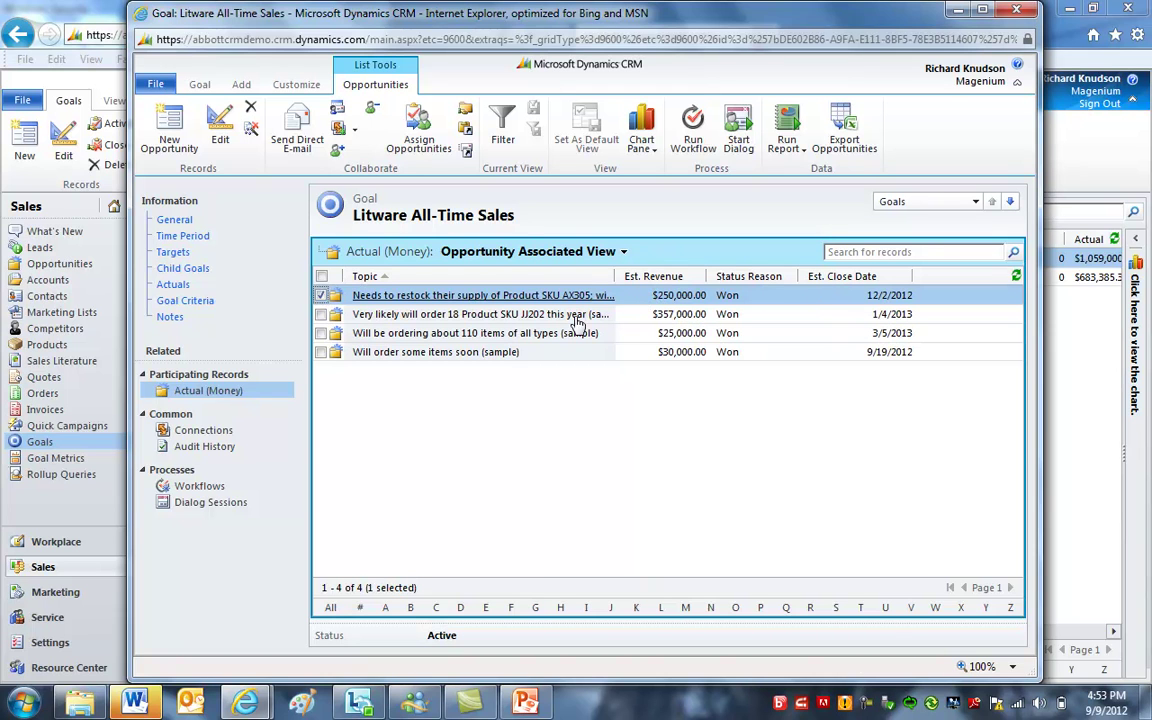
Step: Recalculate the Litware All-Time Sales goal from its Actuals section and accept the data roll-up
{"action": "left_click", "coordinate": [174, 285]}
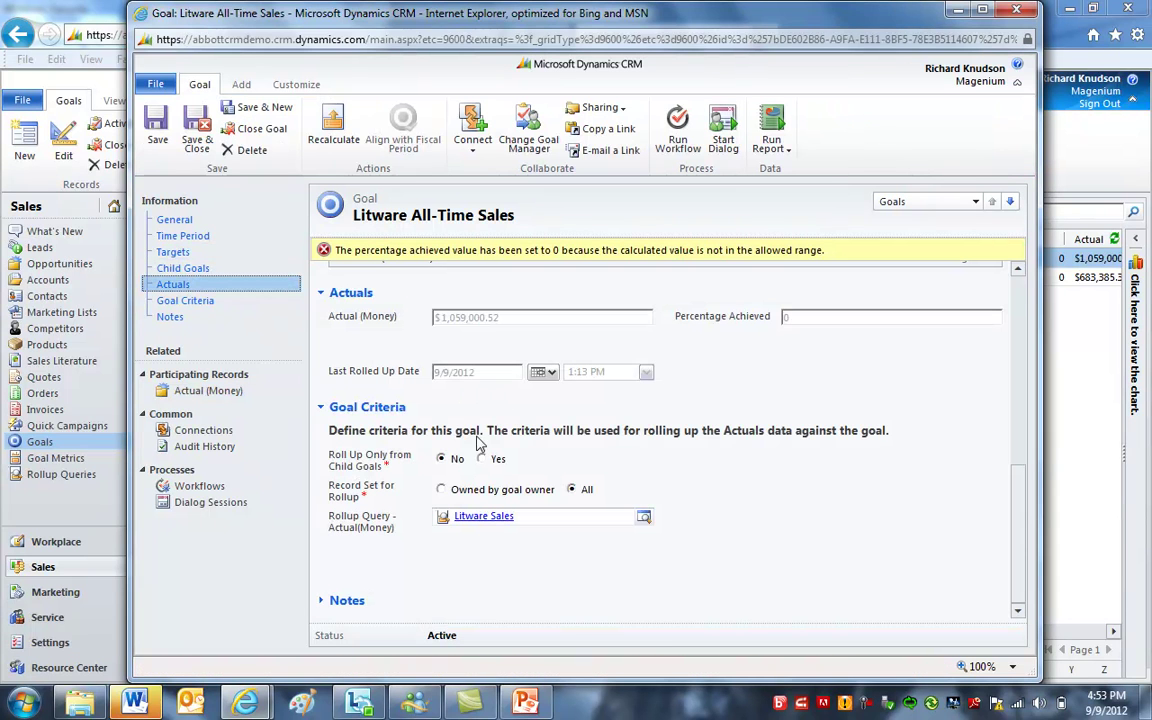
{"action": "left_click", "coordinate": [333, 128]}
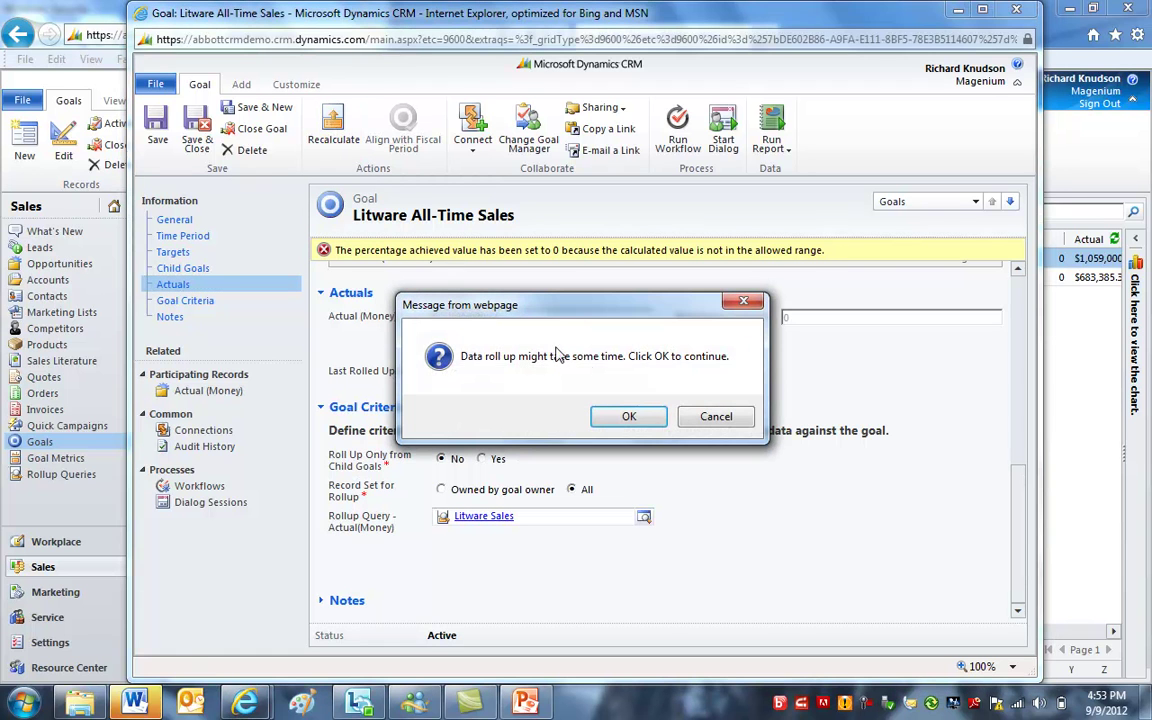
{"action": "left_click", "coordinate": [628, 418]}
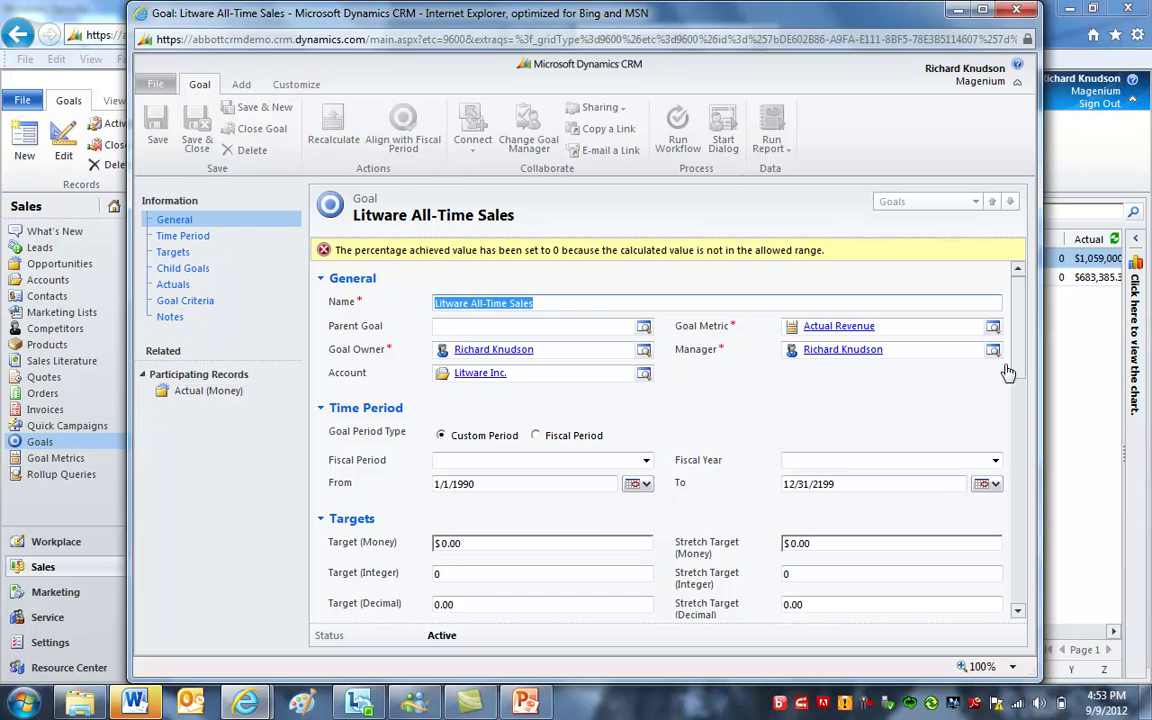
Step: Check the goal's recalculated Actual (Money), close the goal, and compare it with Litware Inc.'s All-Time Sales in Accounts I Follow
{"action": "scroll", "coordinate": [1018, 453], "scroll_direction": "down", "scroll_amount": 4}
{"action": "scroll", "coordinate": [1018, 453], "scroll_direction": "down", "scroll_amount": 3}
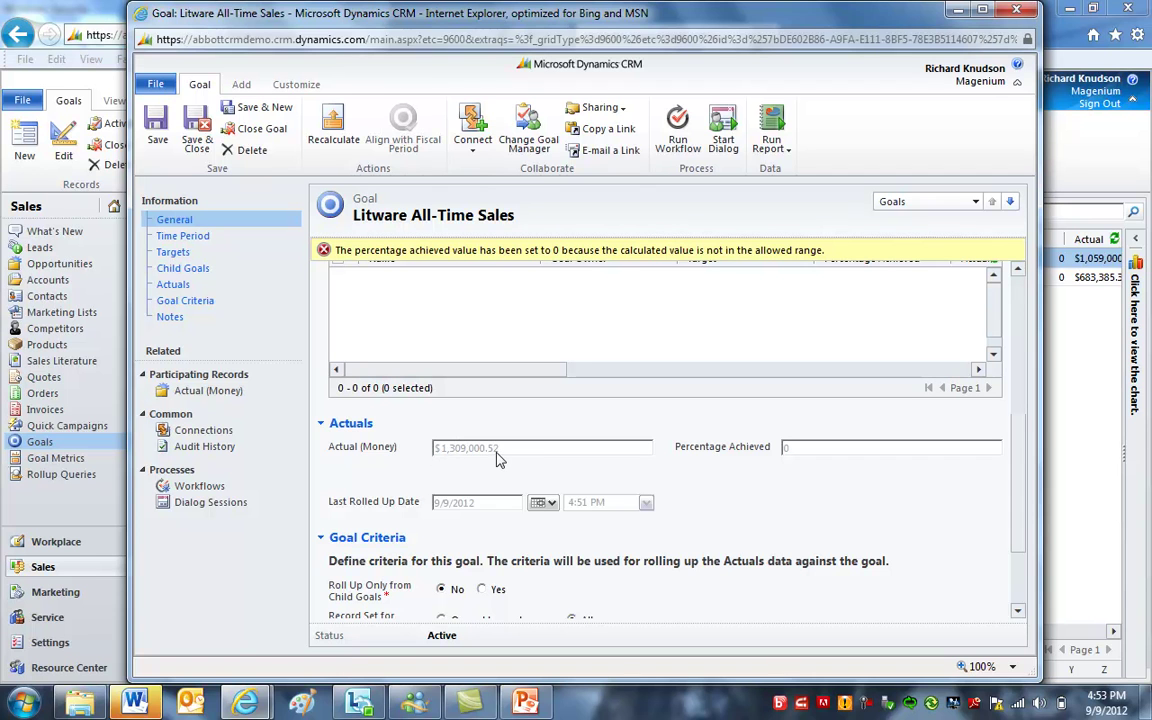
{"action": "left_click", "coordinate": [997, 17]}
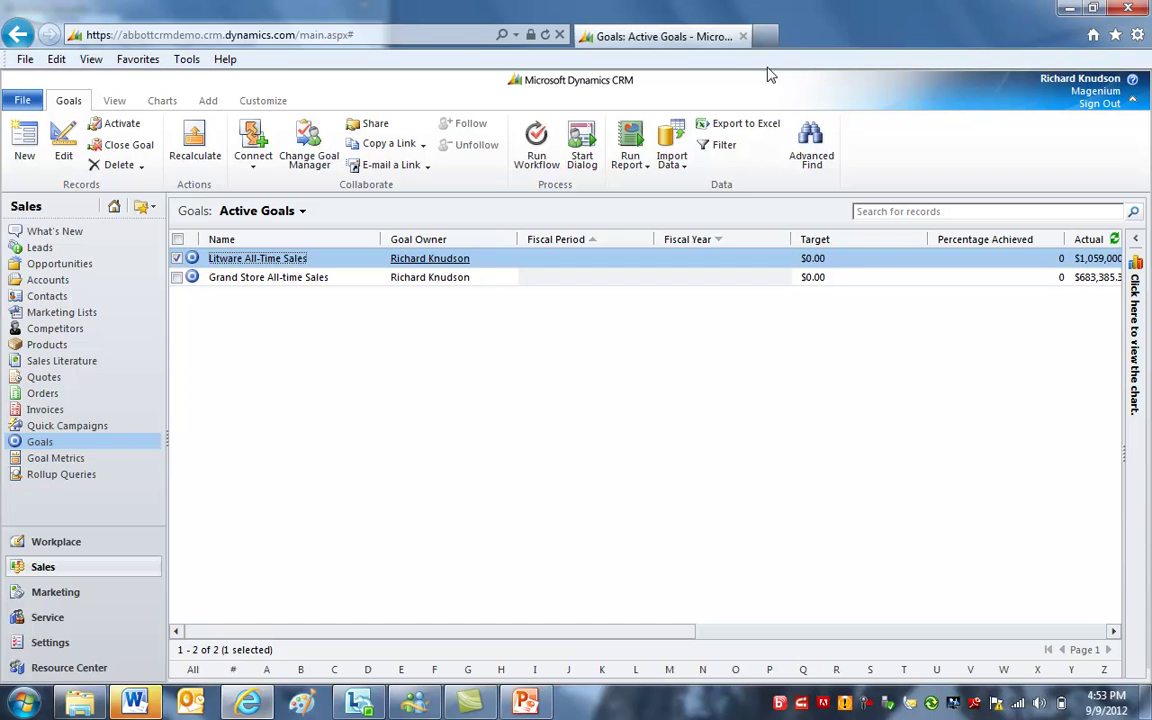
{"action": "left_click", "coordinate": [50, 280]}
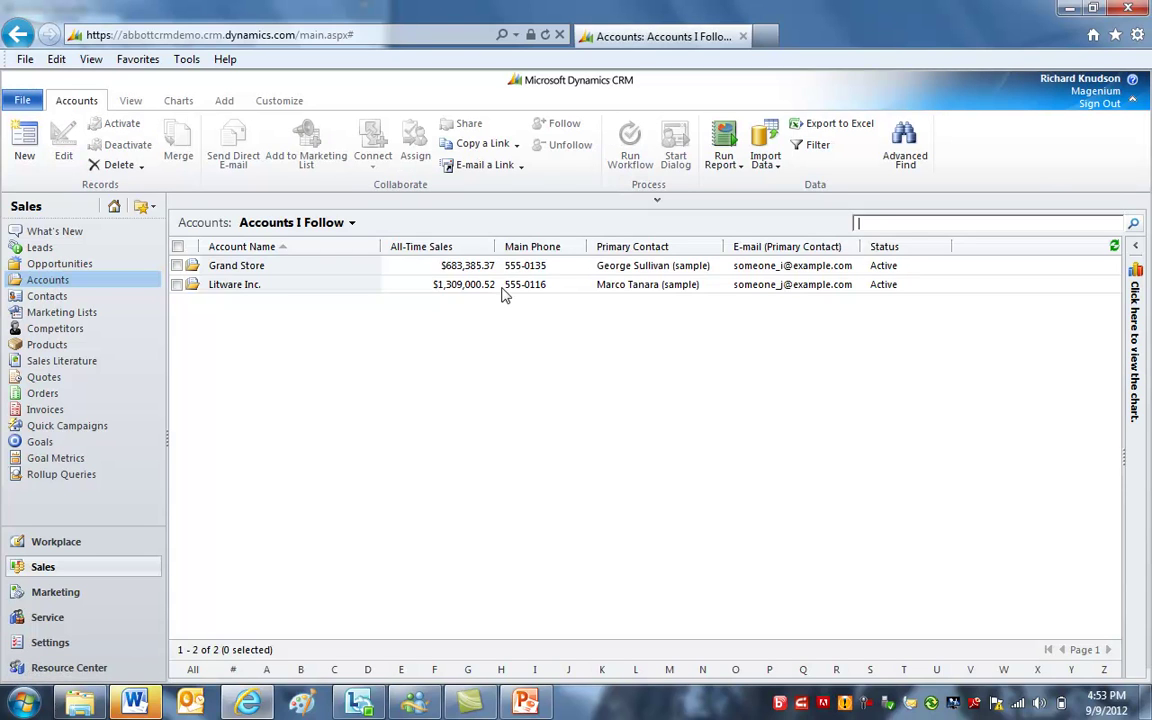
{"action": "left_click", "coordinate": [407, 290]}
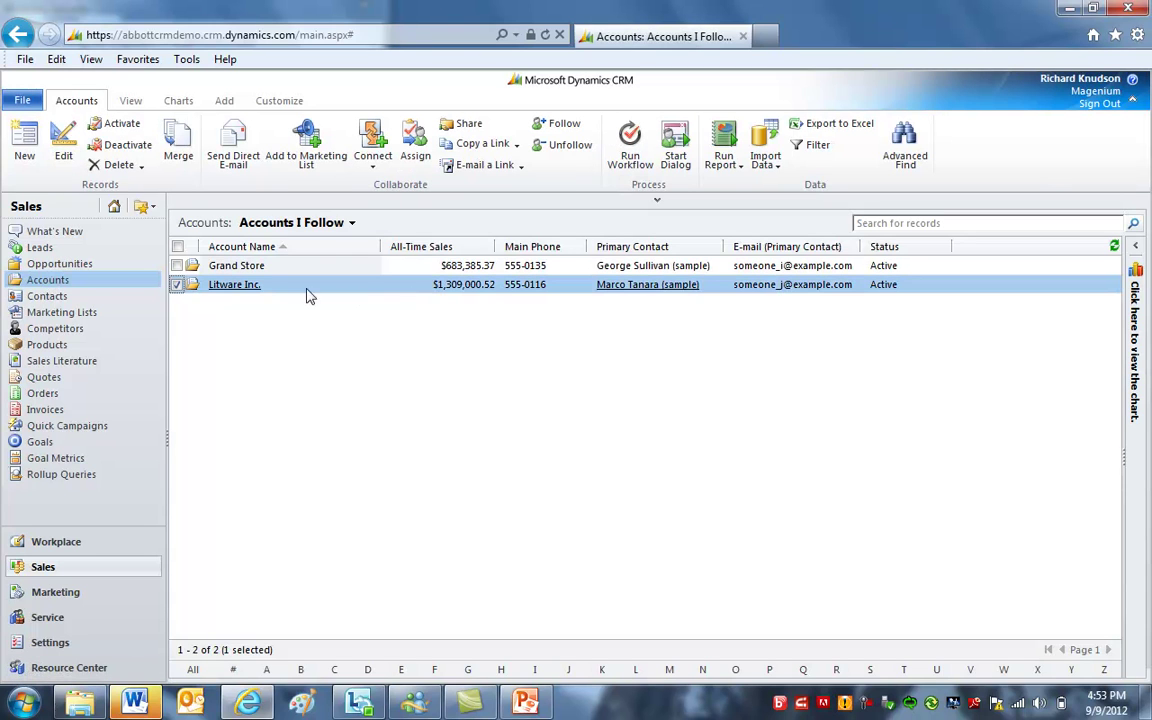